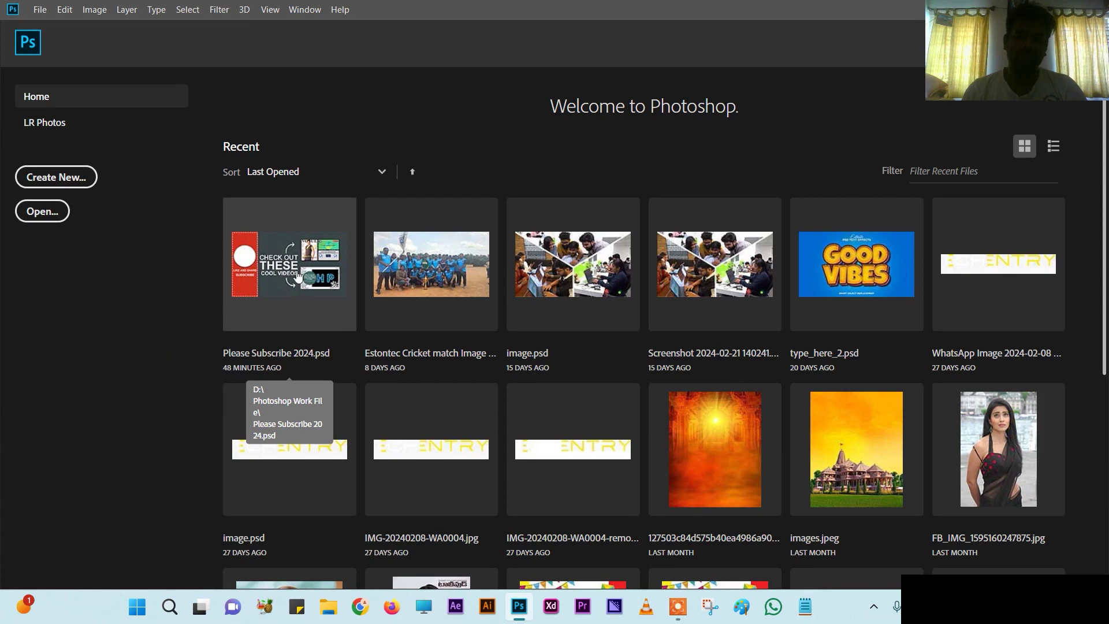
Step: Open the recent file Please Subscribe 2024.psd and start a new document
left_click(297, 276)
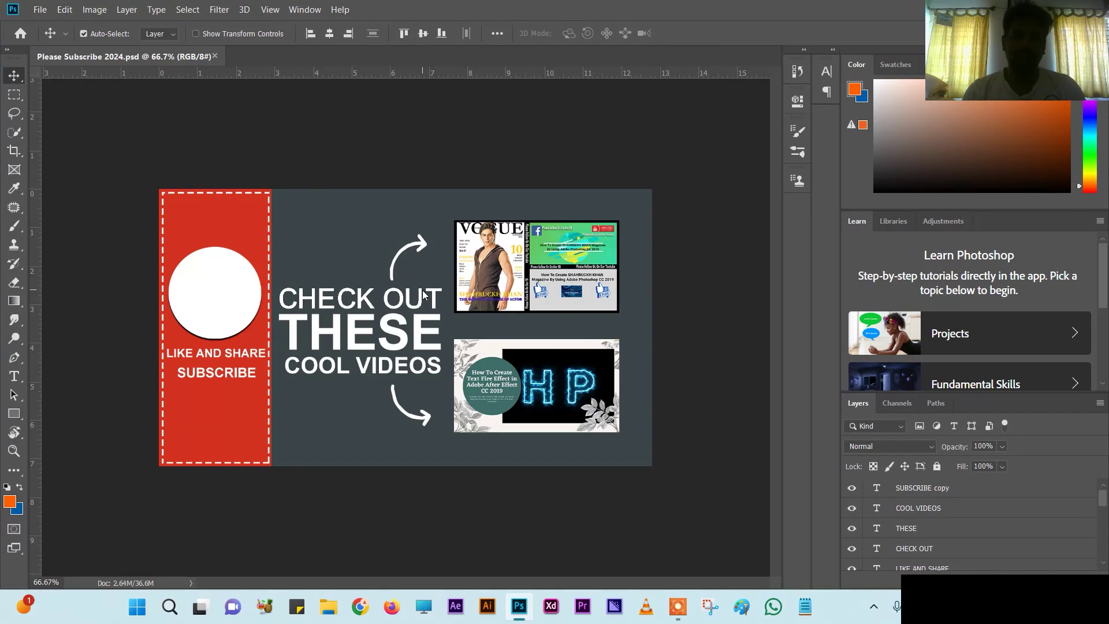
key("ctrl+n")
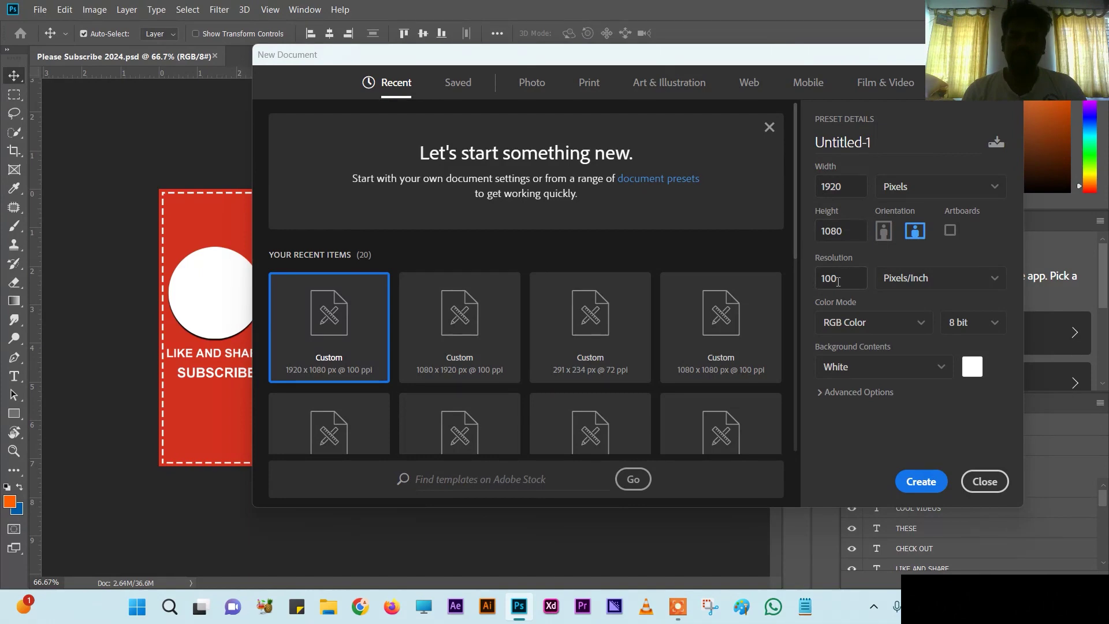
Step: Create the 1920 × 1080 Untitled-1 document and add an empty Layer 1
left_click(923, 482)
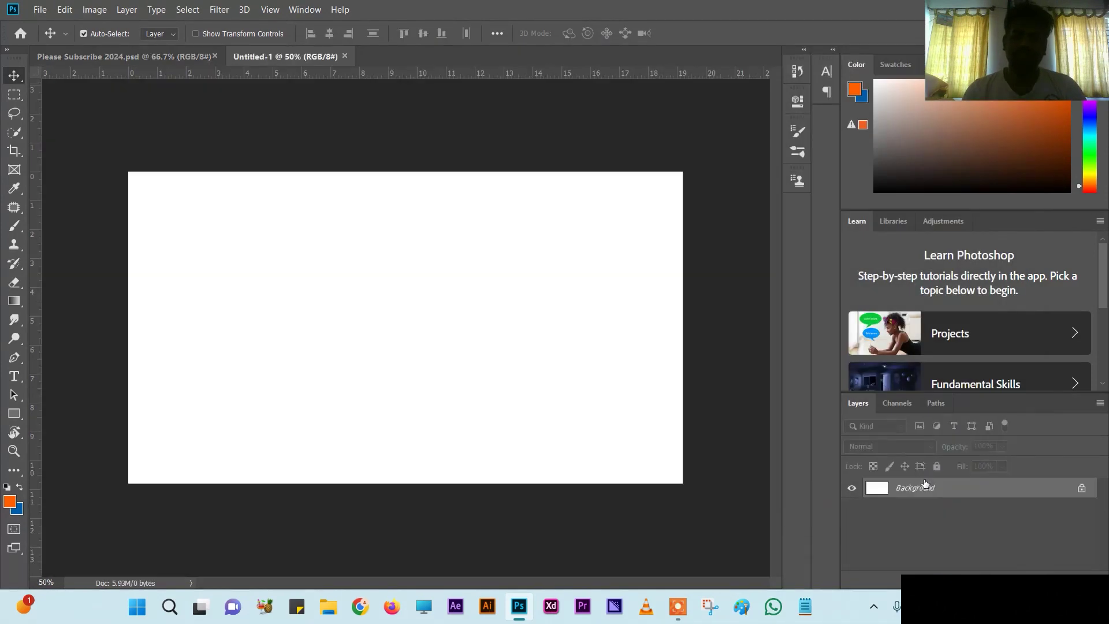
left_click(179, 57)
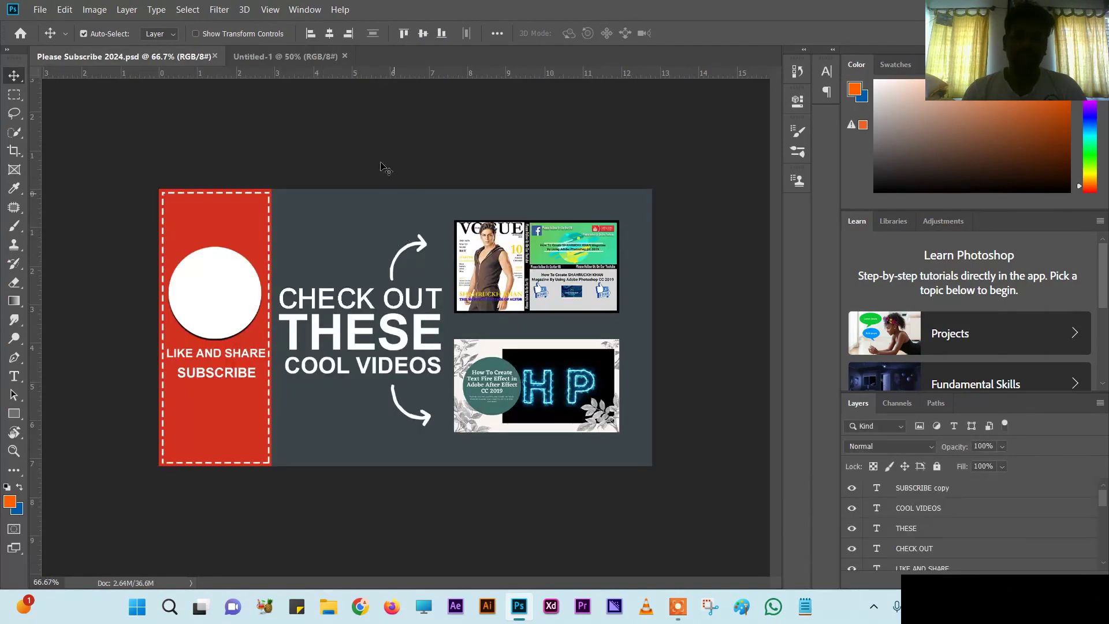
left_click(314, 57)
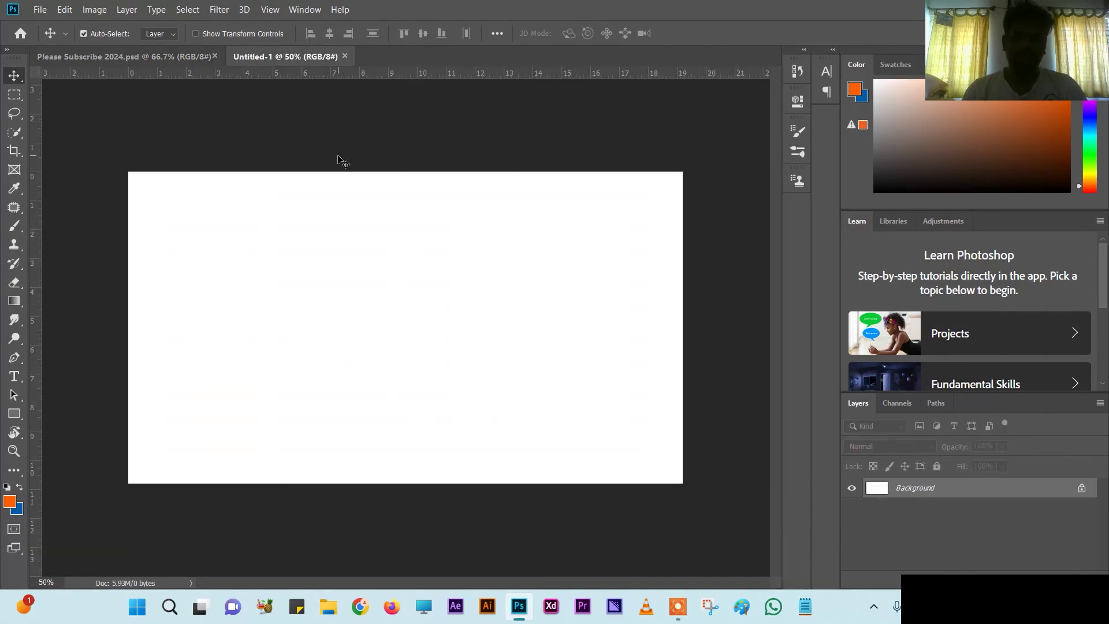
key("ctrl")
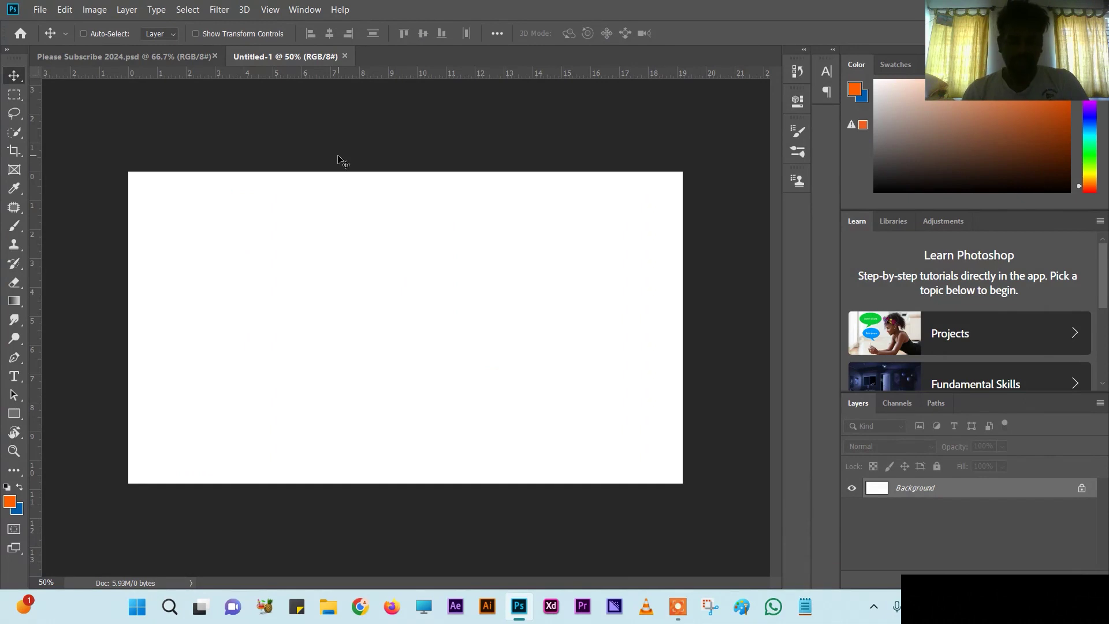
key("ctrl+j")
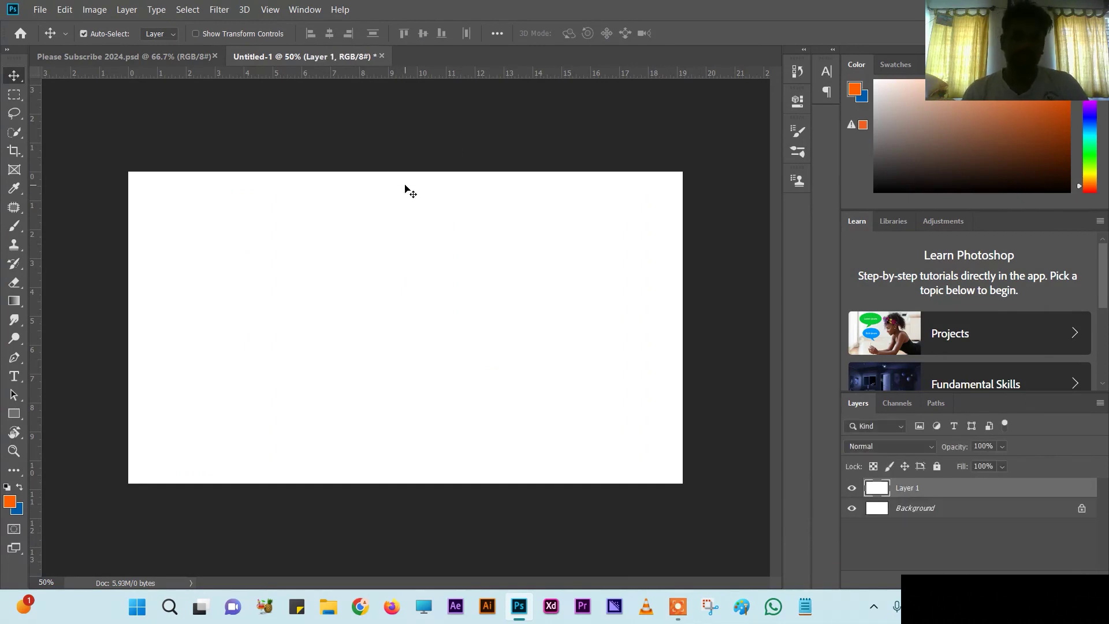
Step: Sample the reference design's dark slate grey background and fill Layer 1 with it
key("i")
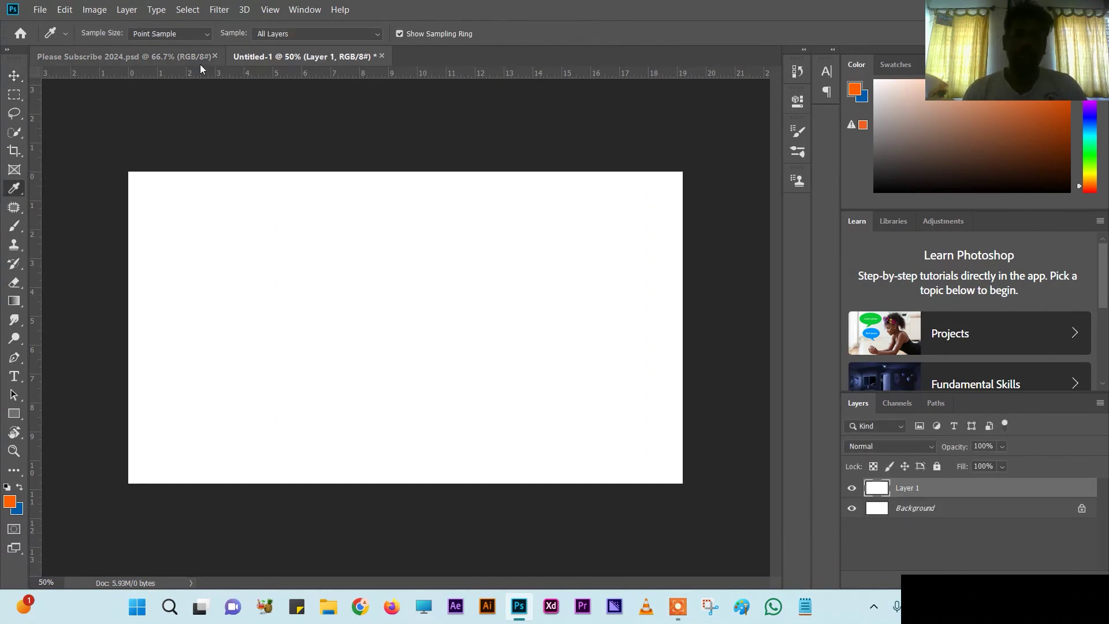
left_click(194, 59)
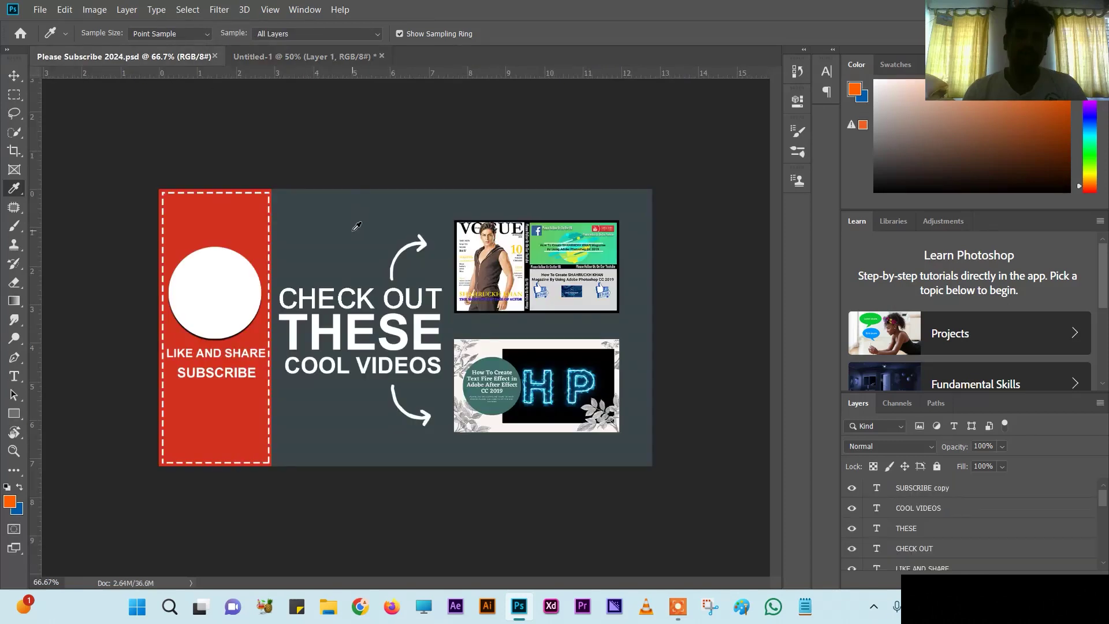
left_click(349, 228)
left_click_drag(347, 240, 348, 238)
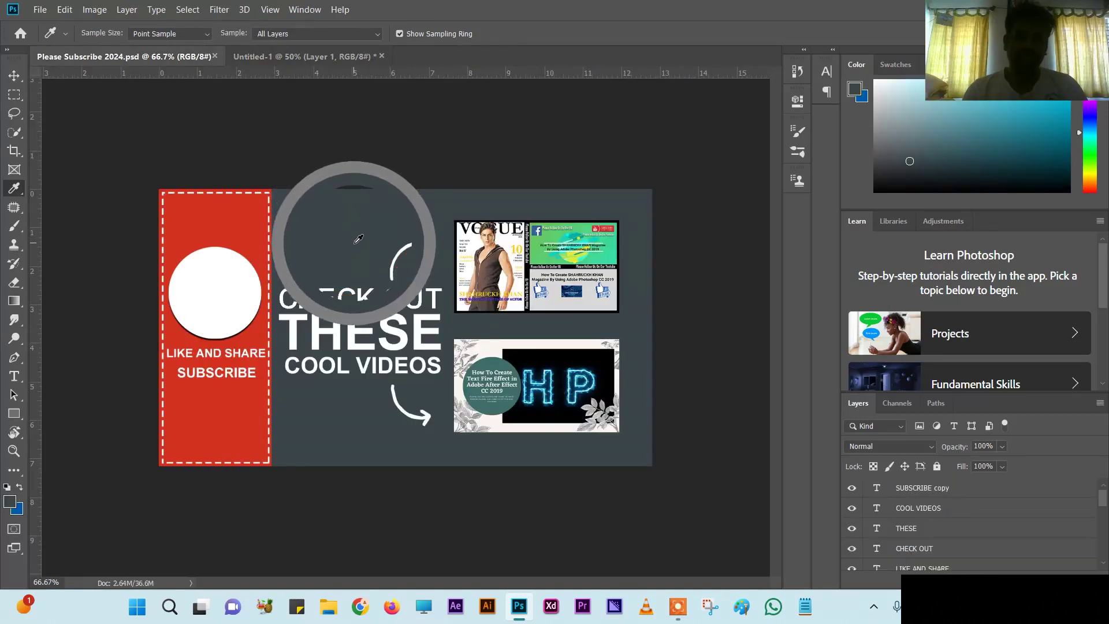
left_click(284, 53)
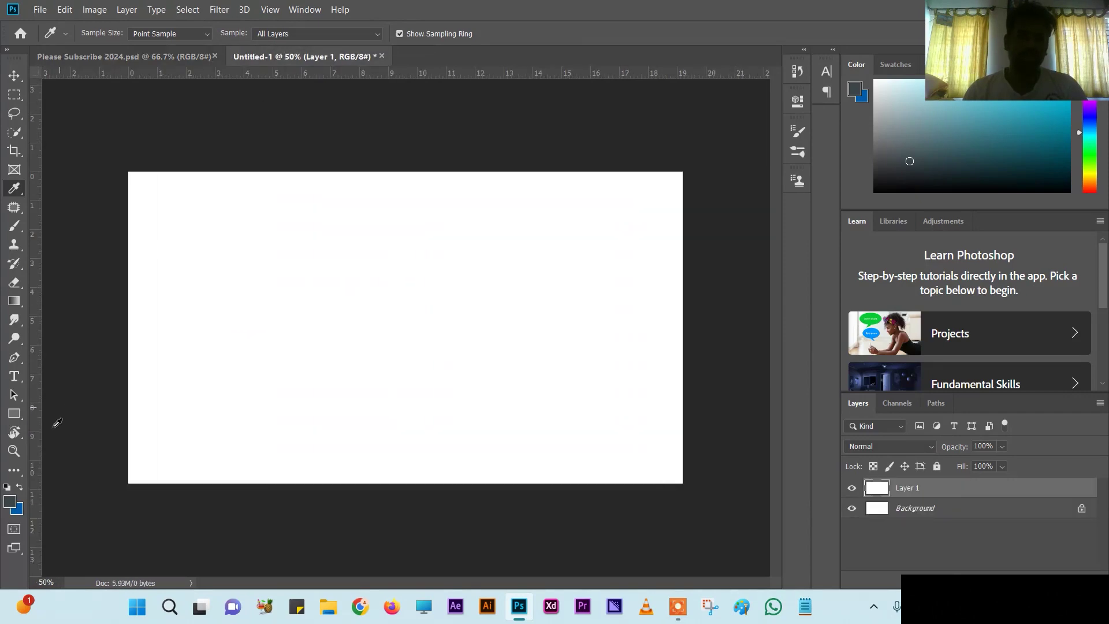
left_click(20, 488)
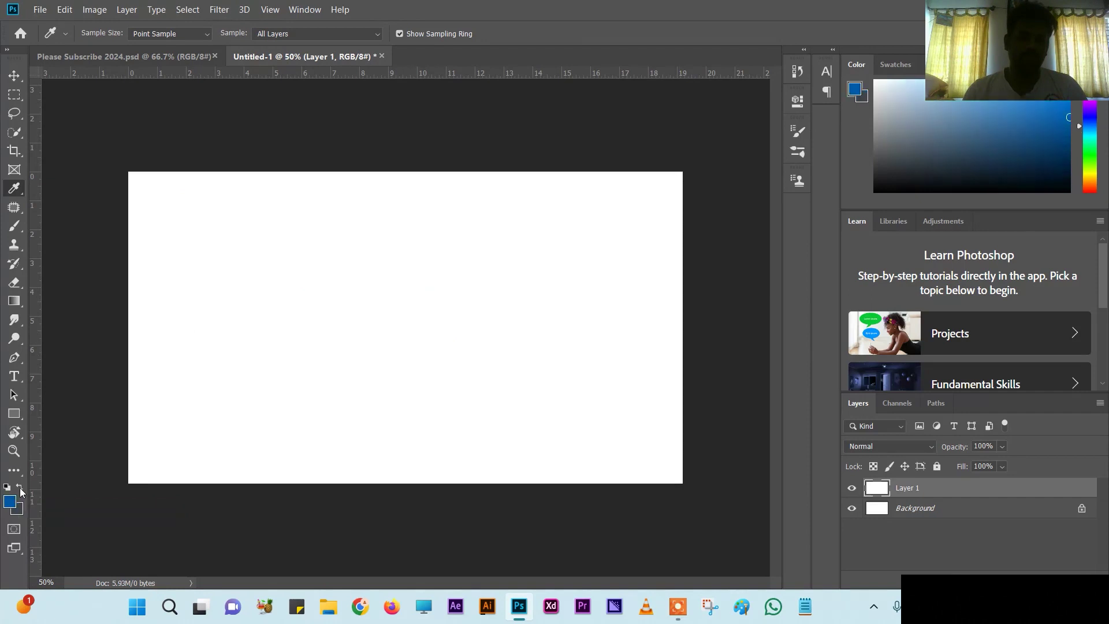
key("alt+BackSpace")
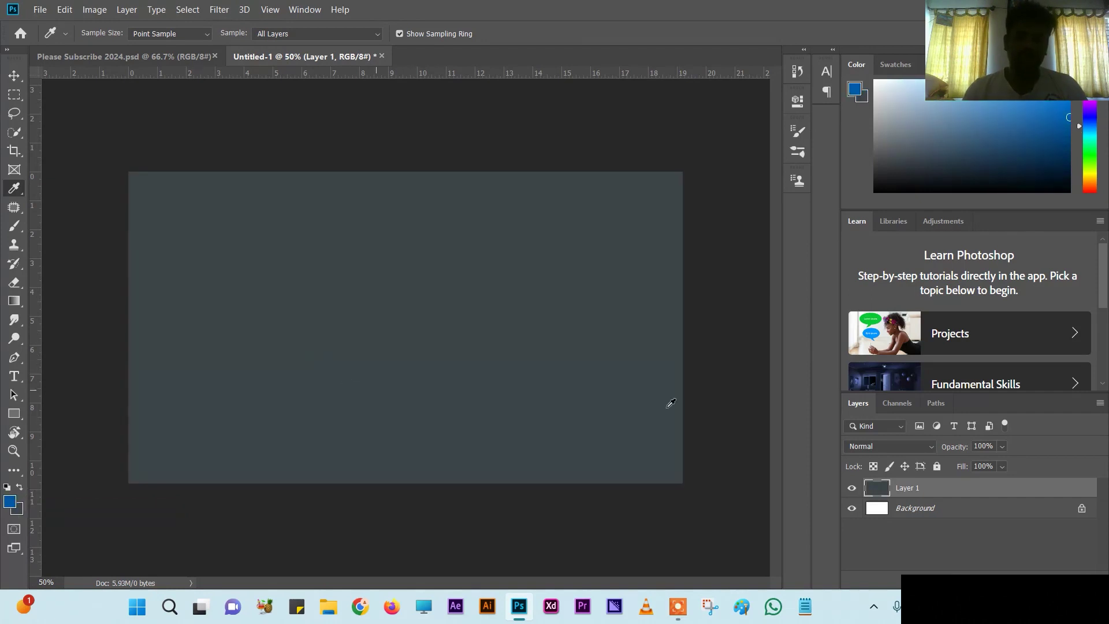
left_click(14, 76)
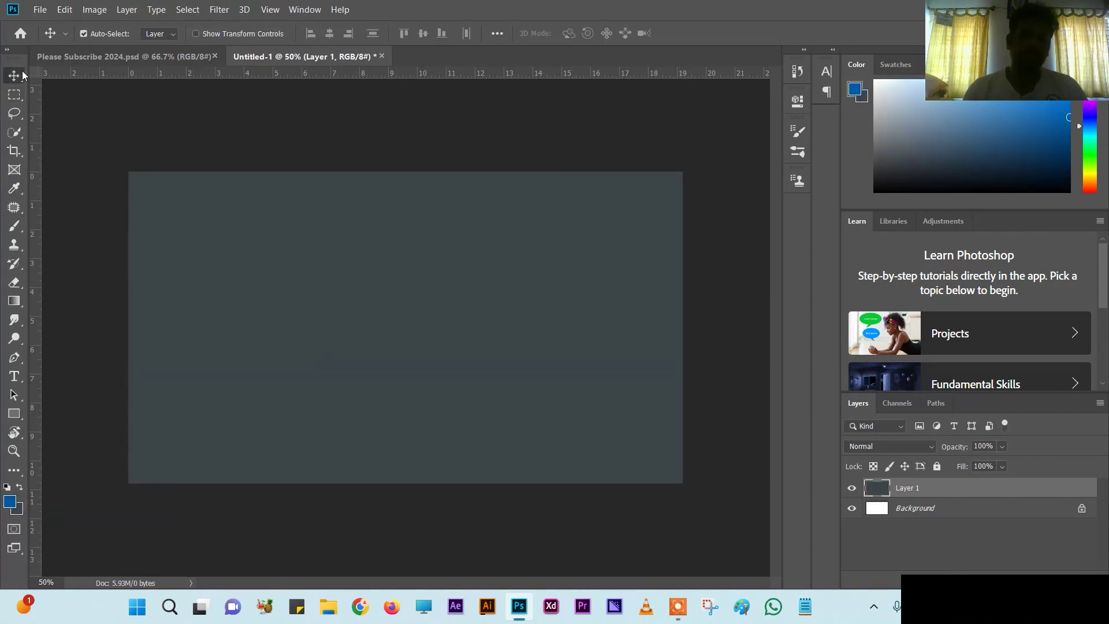
Step: Compare against the reference design and zoom Untitled-1 so the canvas fills the view
left_click(171, 60)
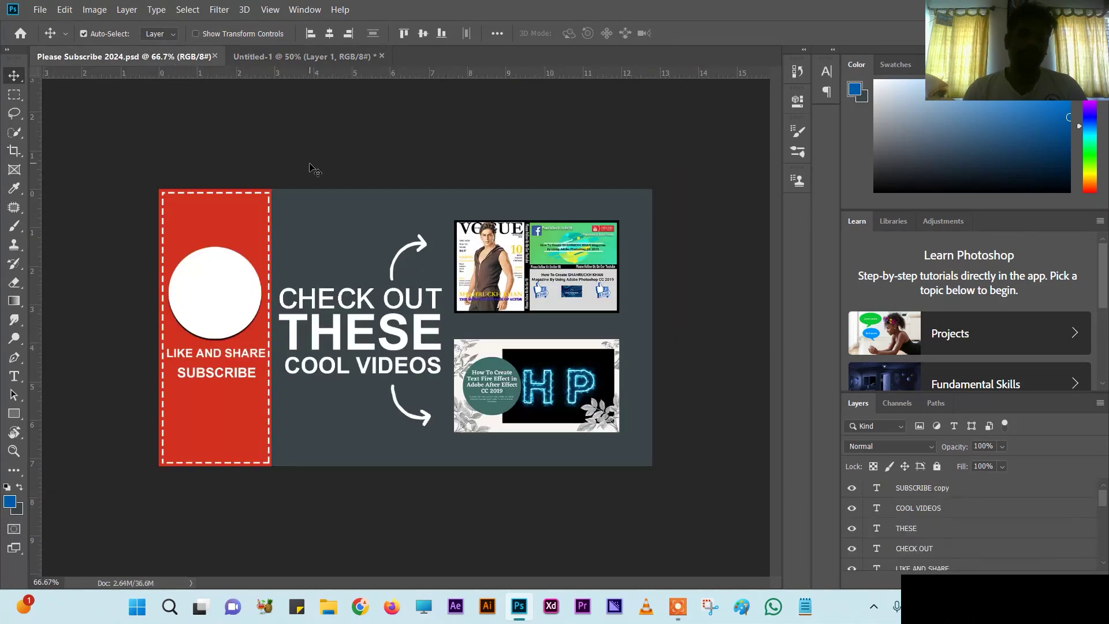
key("ctrl")
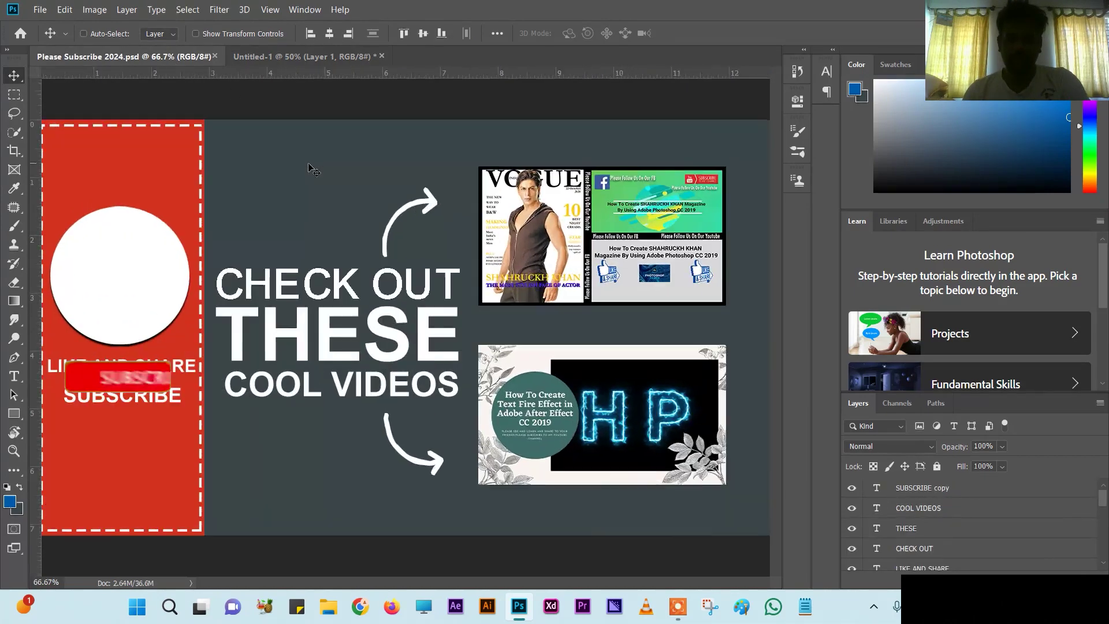
key("ctrl+plus")
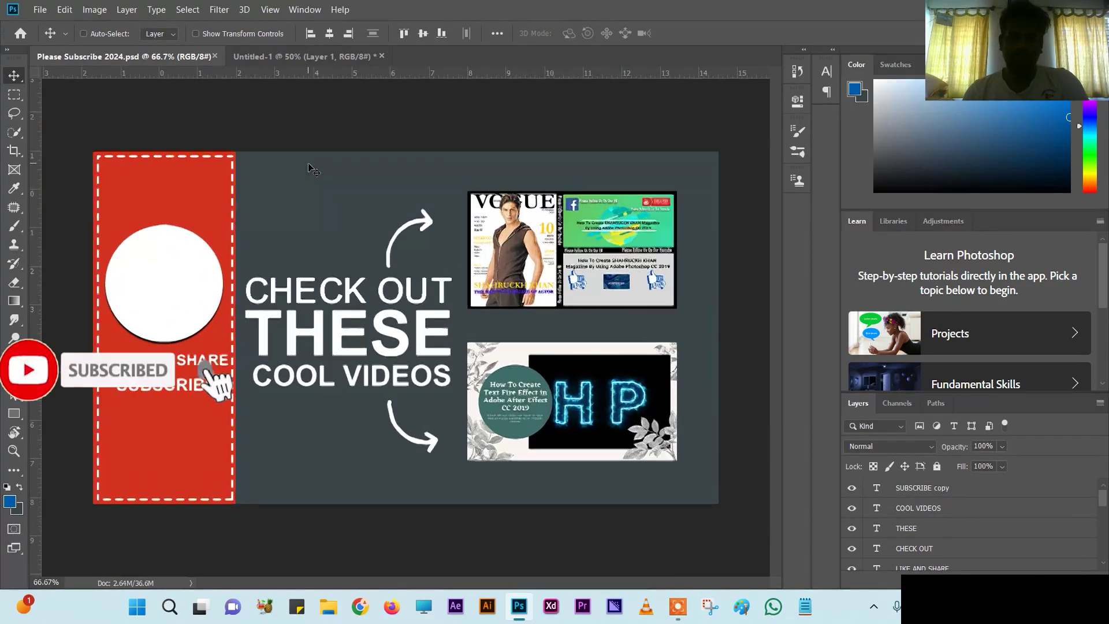
left_click_drag(500, 586, 450, 582)
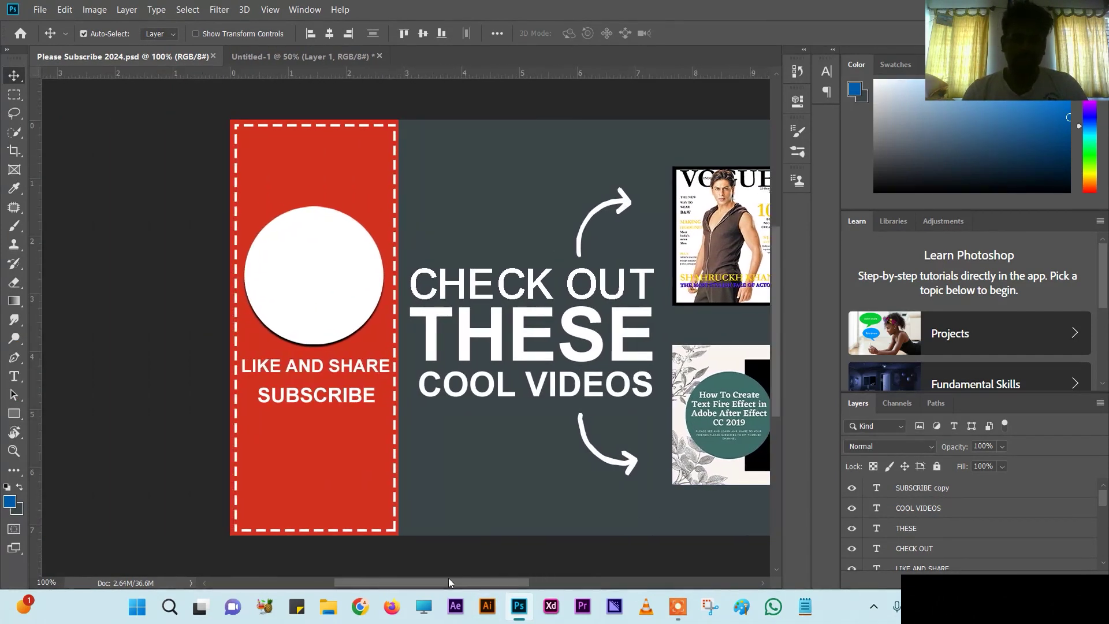
left_click(323, 60)
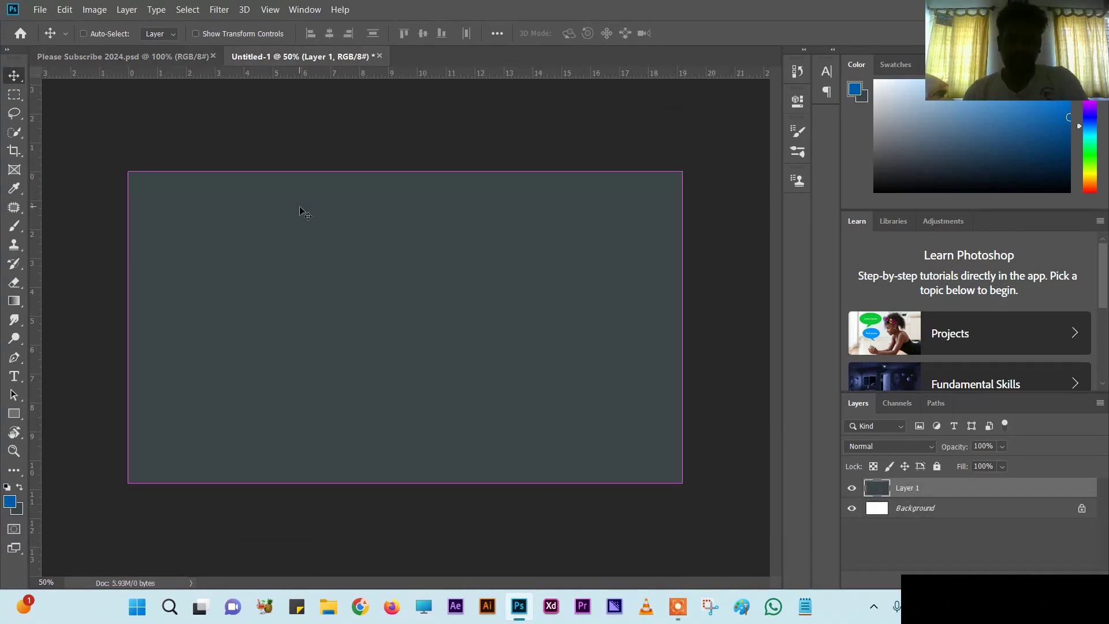
key("ctrl+plus")
left_click_drag(454, 583, 426, 589)
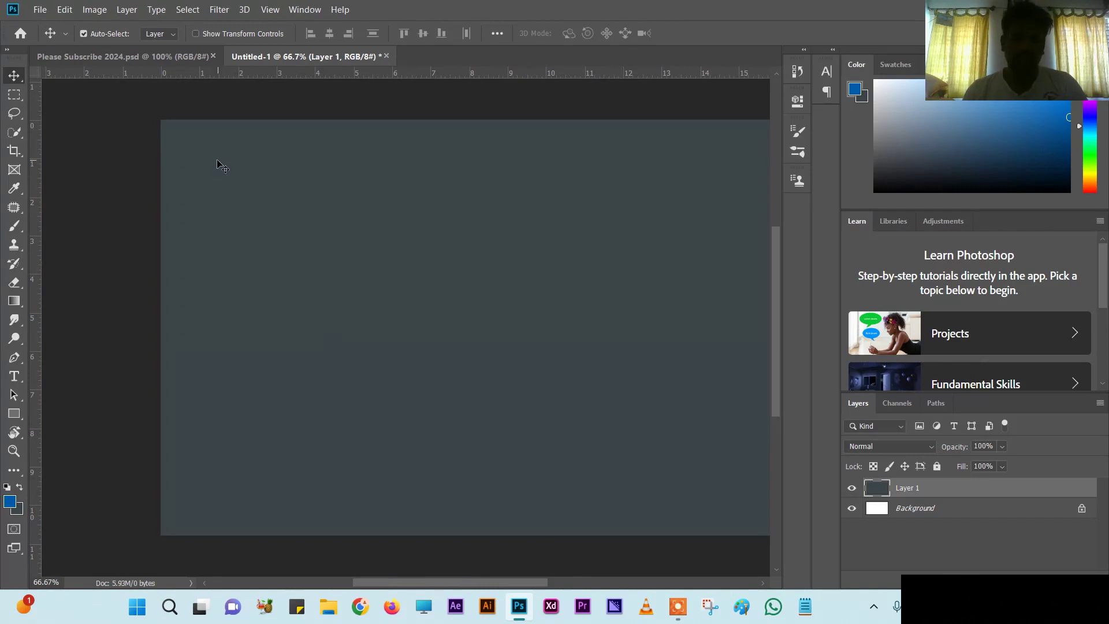
Step: Select a tall full-height strip on the canvas's left side and add a new layer
left_click(15, 94)
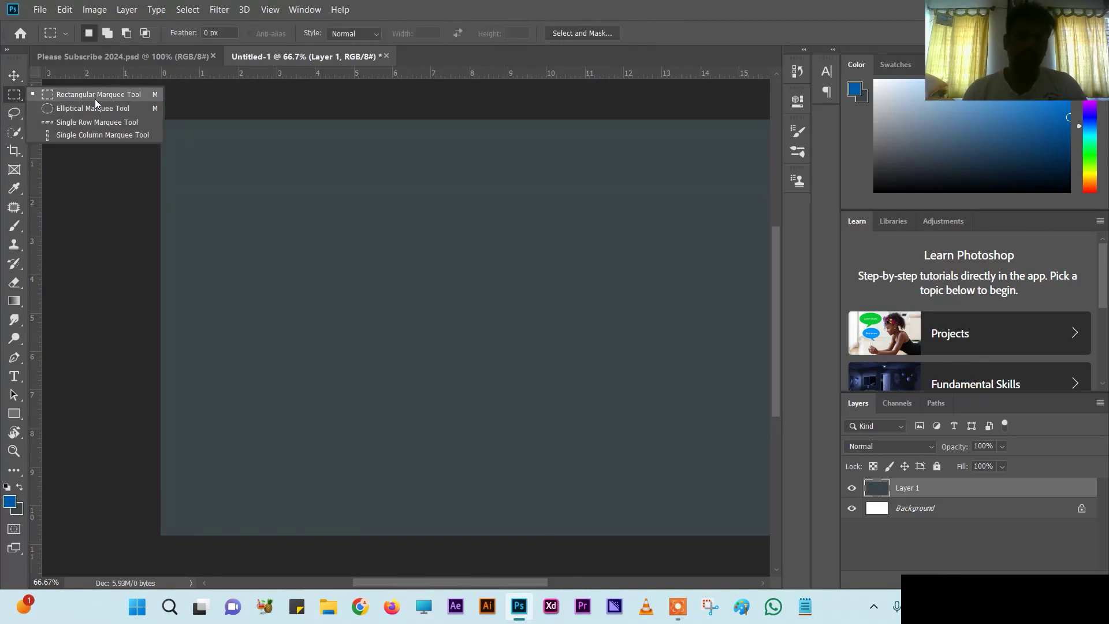
left_click(95, 100)
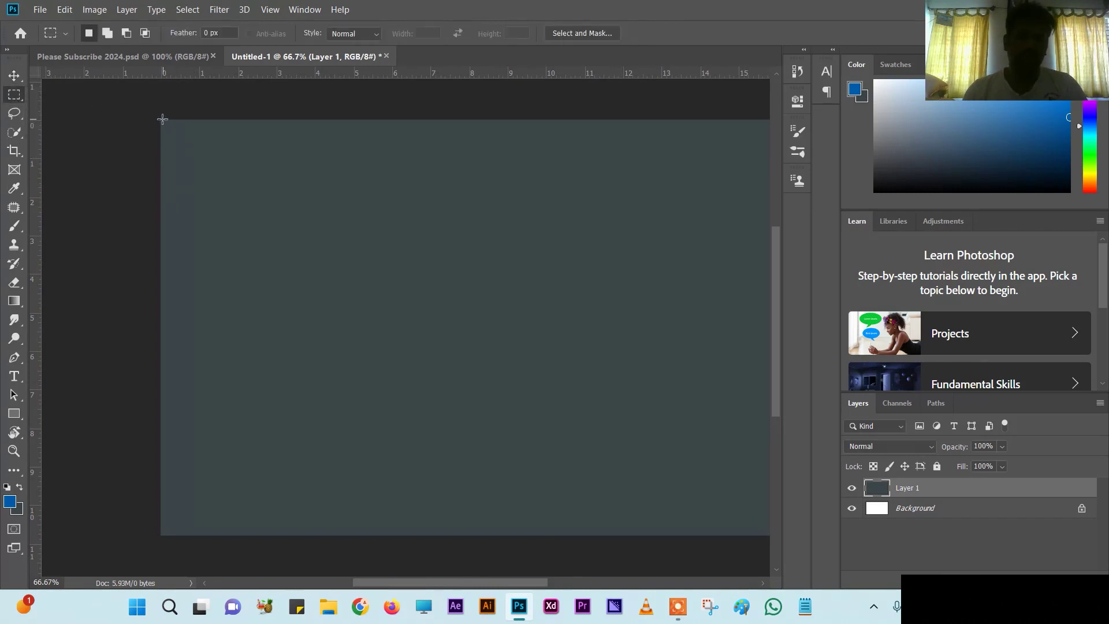
left_click_drag(162, 120, 288, 569)
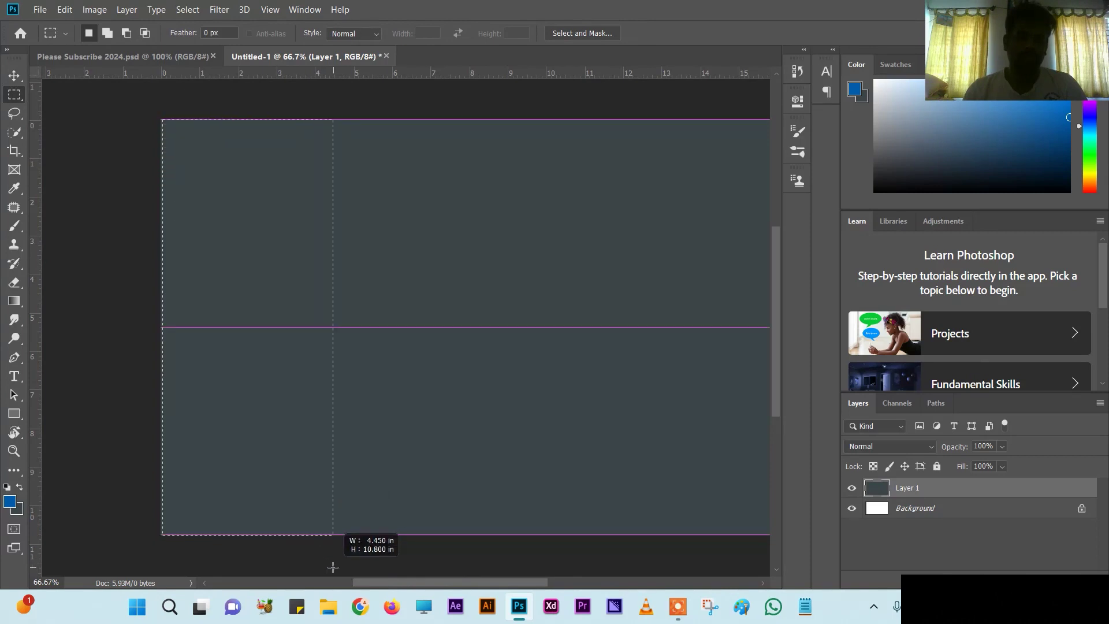
left_click_drag(287, 569, 288, 569)
key("ctrl+semicolon")
key("ctrl+shift+alt+n")
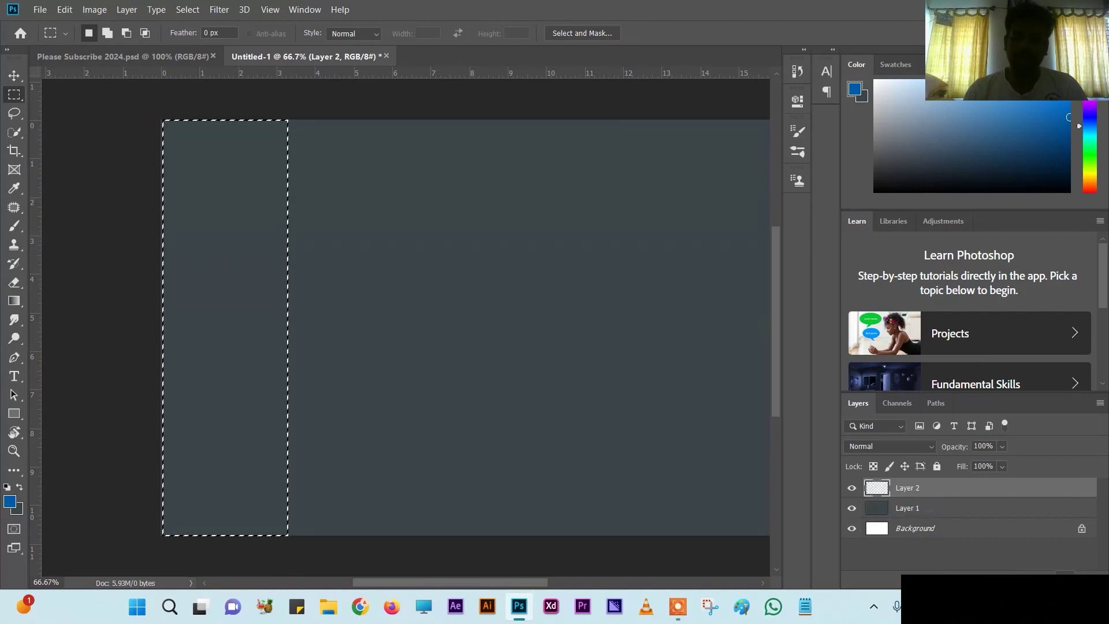
Step: Sample the reference sidebar's red and fill the left strip with it on Layer 2
left_click(162, 59)
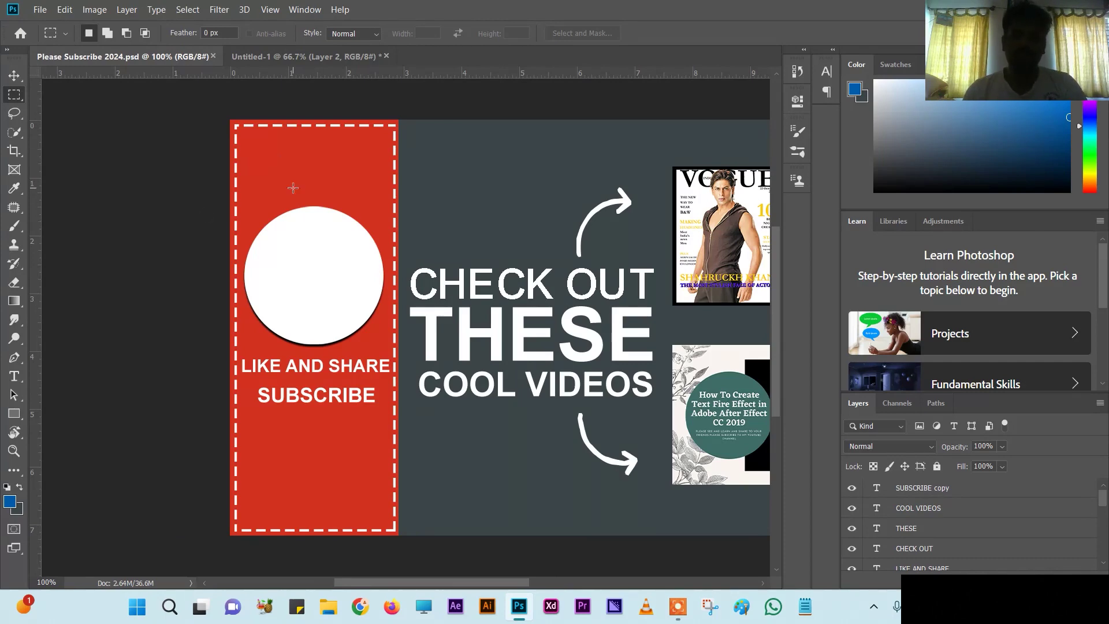
left_click(14, 132)
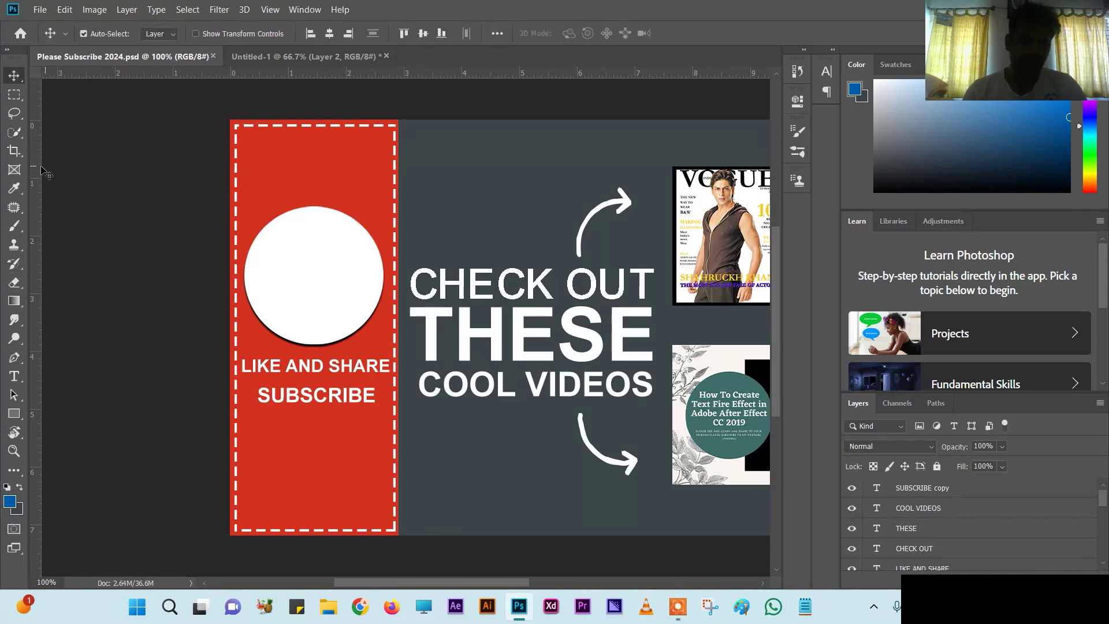
left_click(14, 188)
left_click(321, 170)
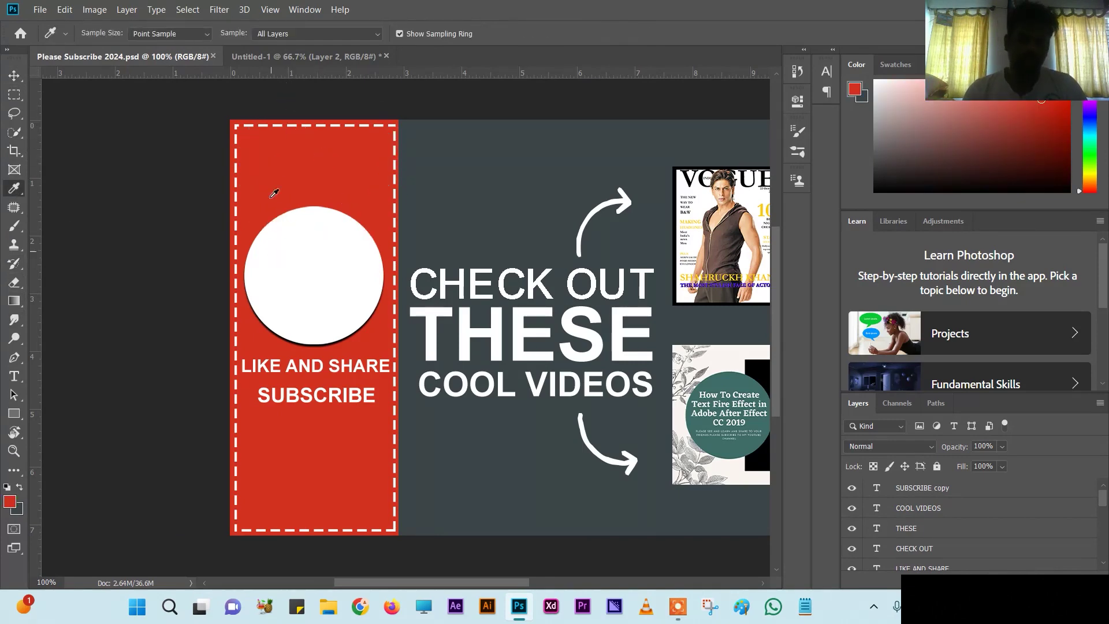
left_click_drag(293, 178, 316, 160)
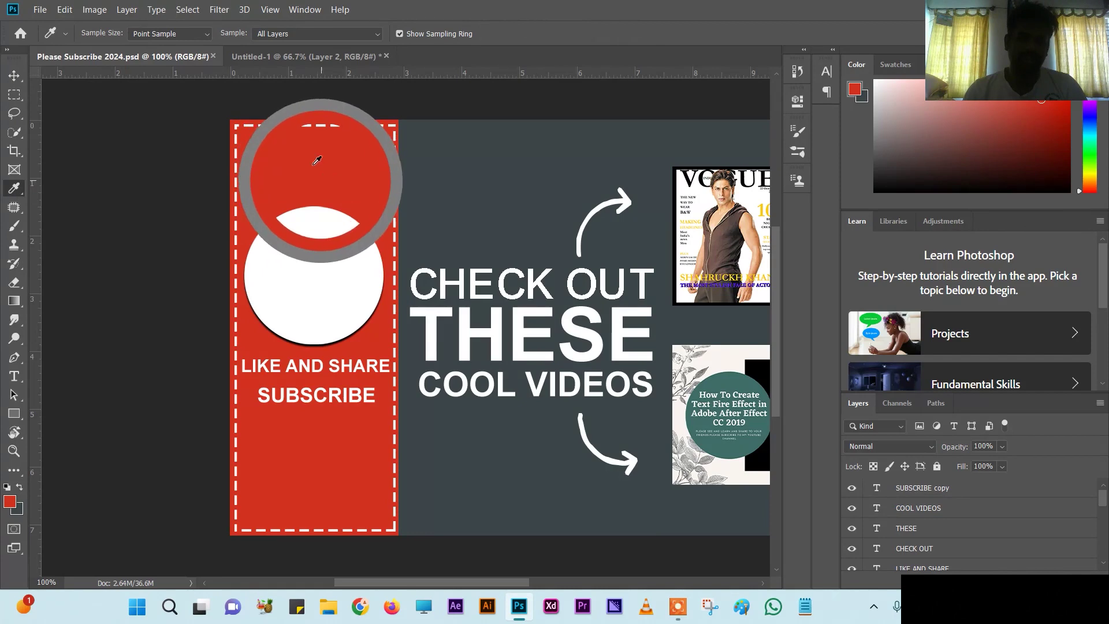
left_click(294, 58)
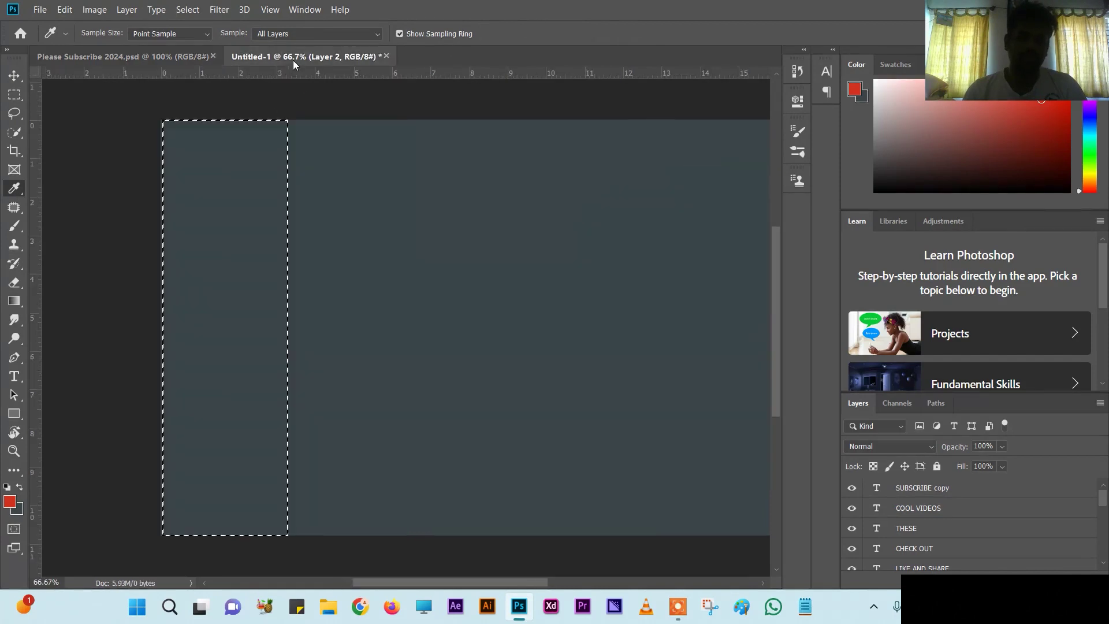
left_click(20, 488)
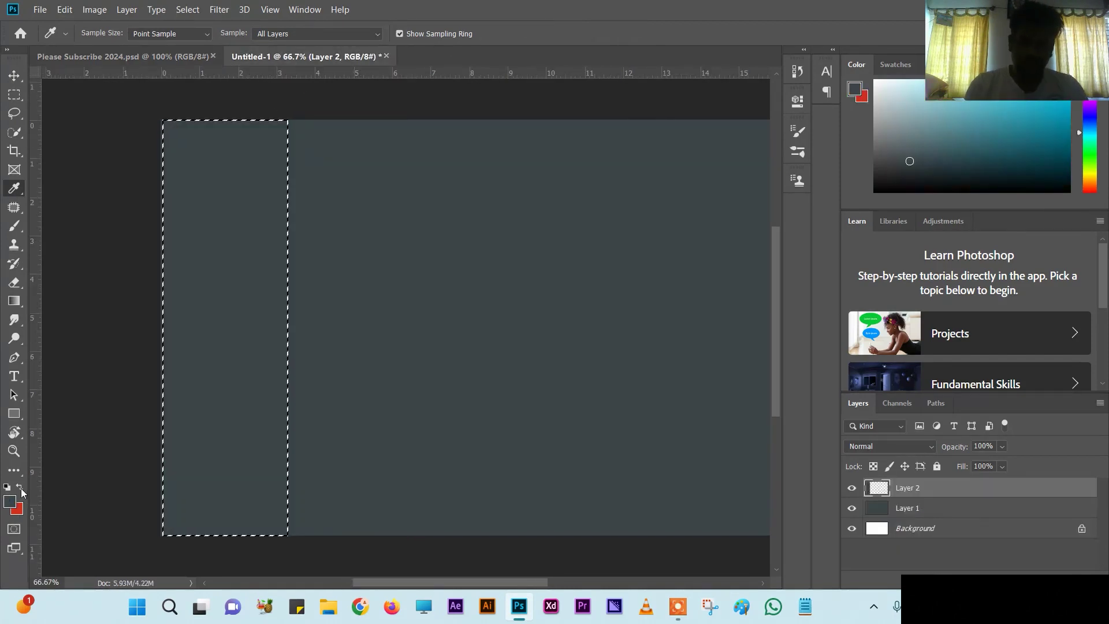
key("ctrl+BackSpace")
key("v")
left_click(122, 56)
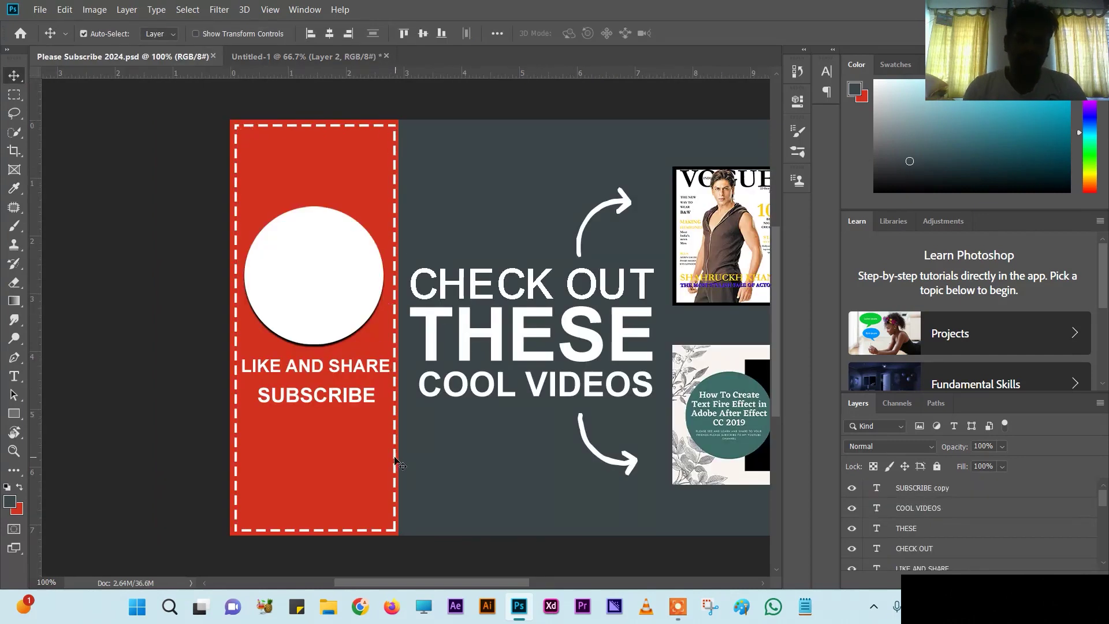
left_click(269, 56)
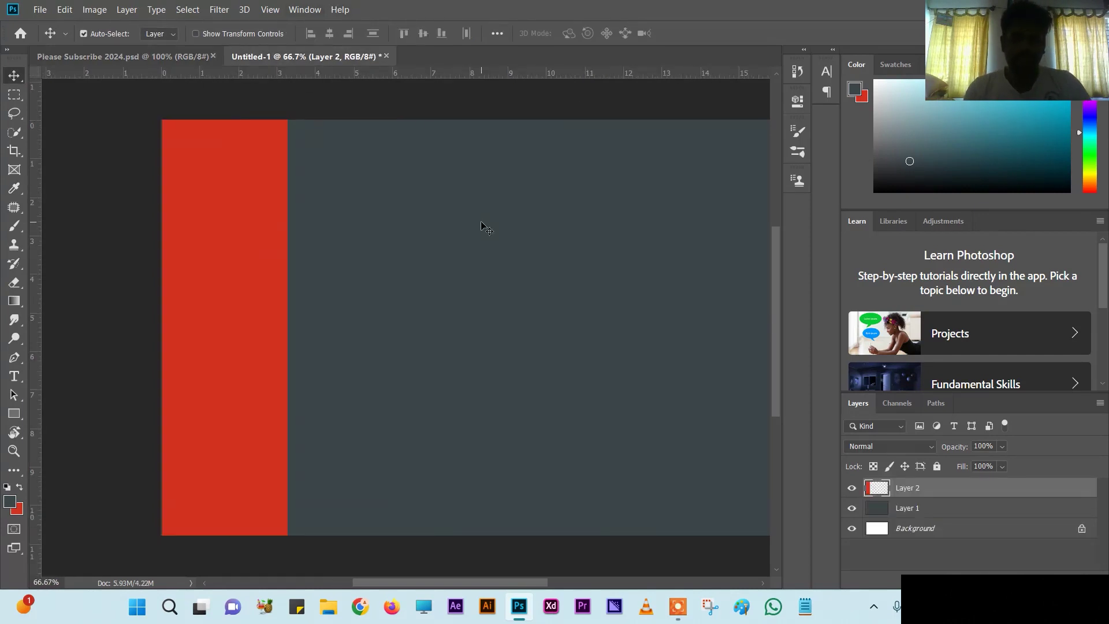
Step: On a new layer, select a small rectangle at the red strip's top-left corner
key("ctrl")
key("ctrl+1")
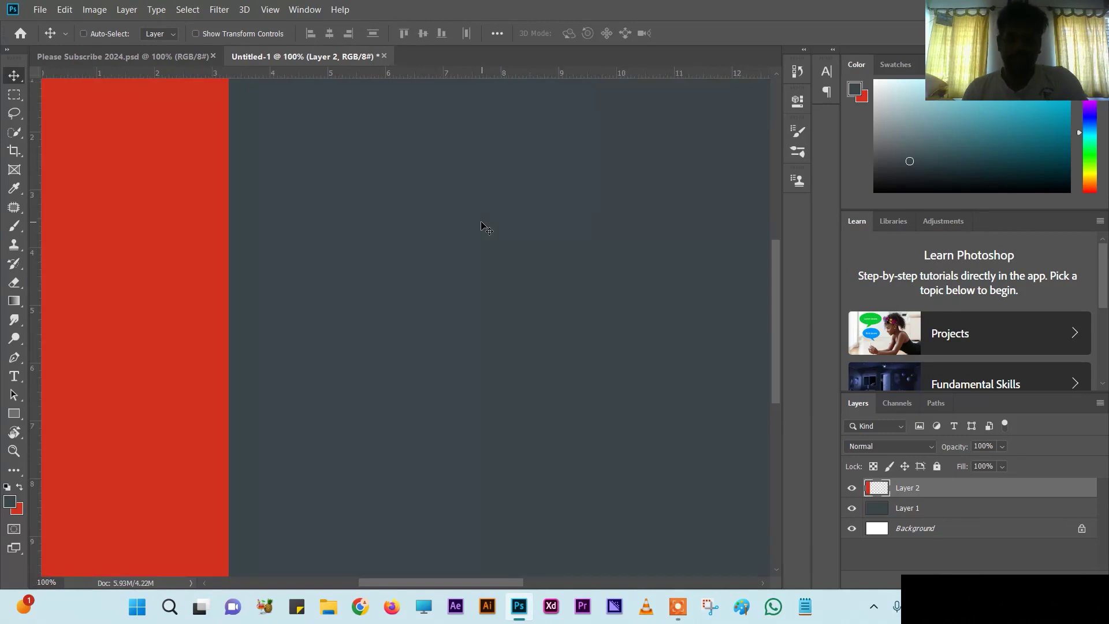
left_click_drag(514, 580, 461, 587)
scroll(355, 252, "up", 3)
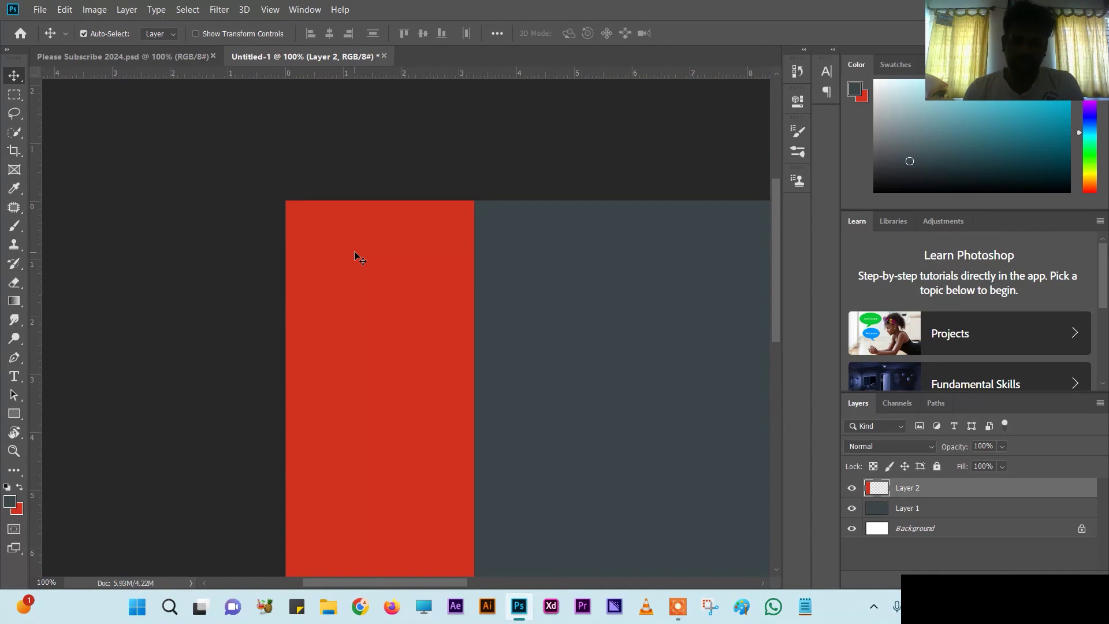
key("m")
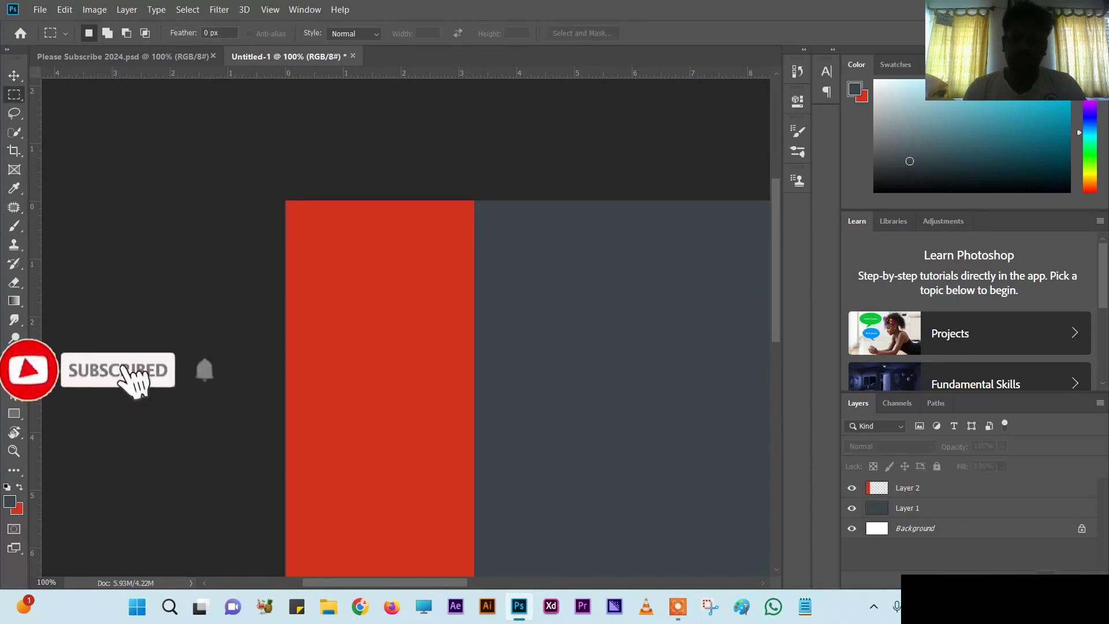
key("ctrl+shift+alt+n")
key("ctrl+plus")
left_click_drag(170, 126, 209, 136)
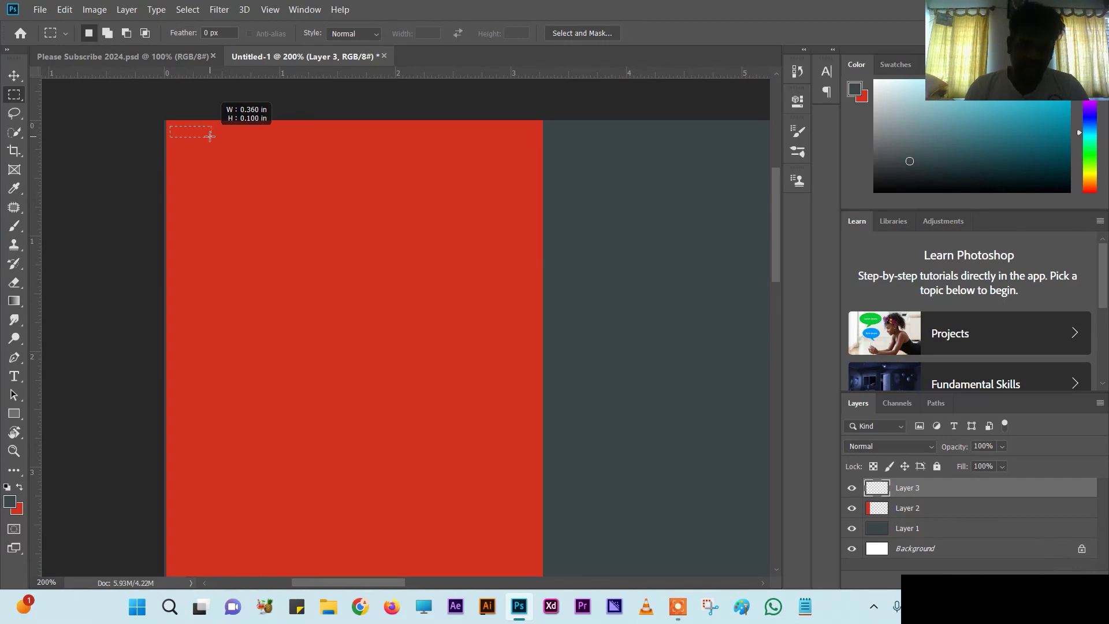
left_click_drag(209, 136, 211, 139)
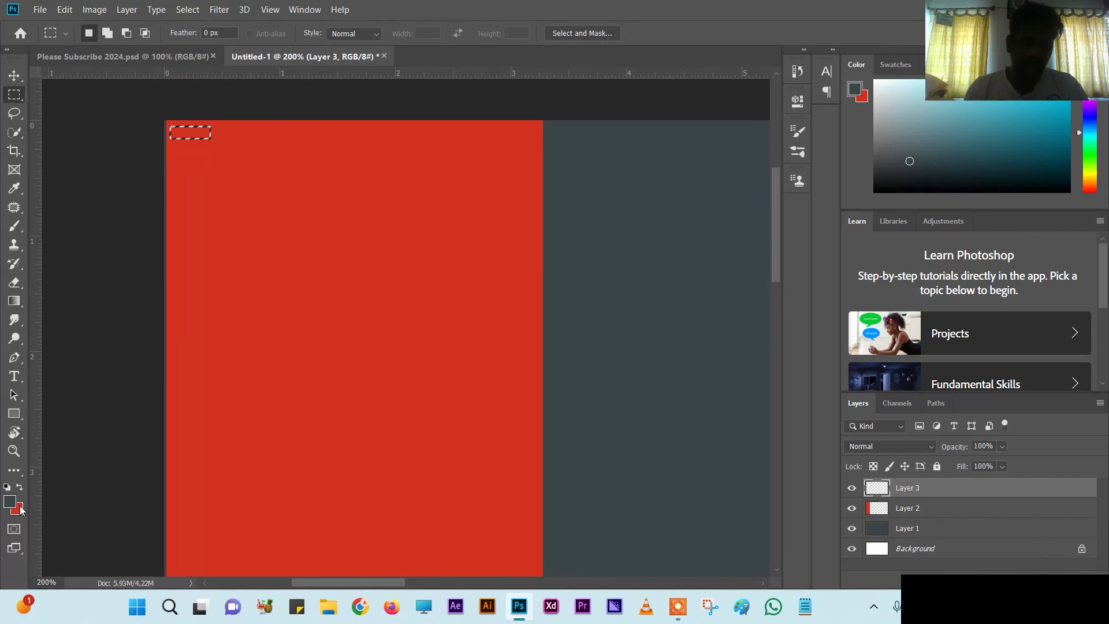
Step: Fill the rectangle with white (ffffff) and Alt-drag spaced copies along the top edge
left_click(20, 508)
type("ffffff")
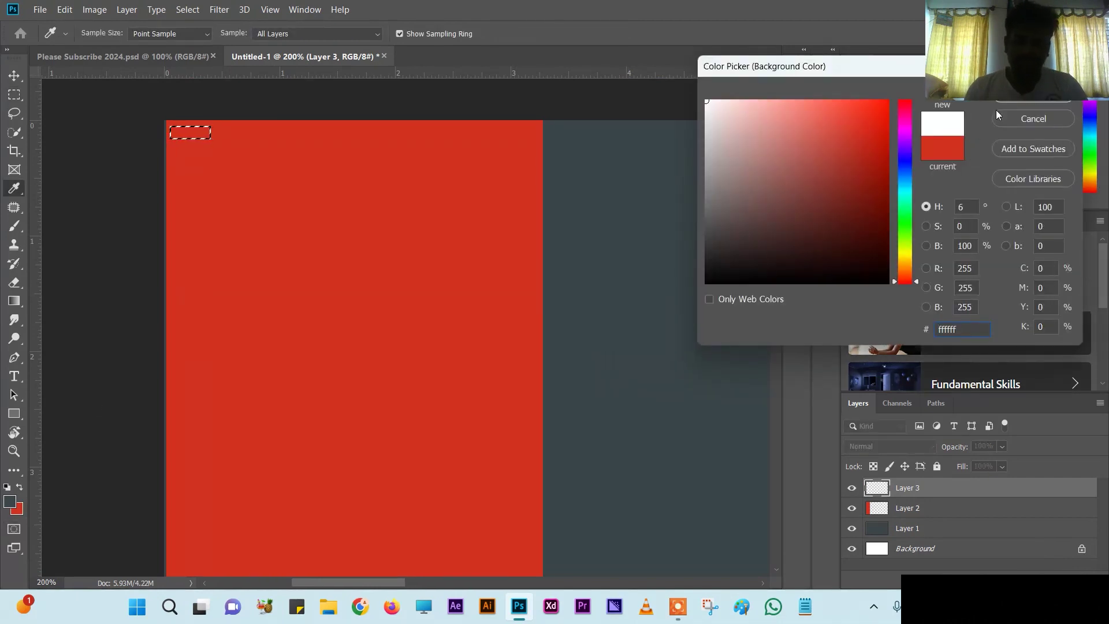
left_click_drag(823, 71, 492, 72)
left_click(730, 97)
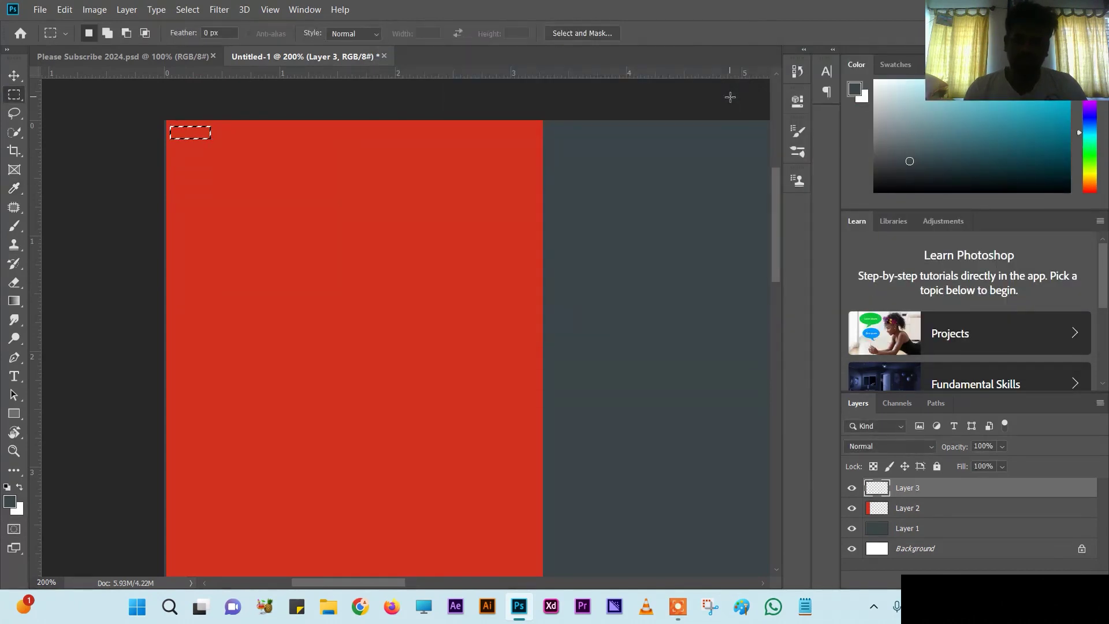
key("ctrl+BackSpace")
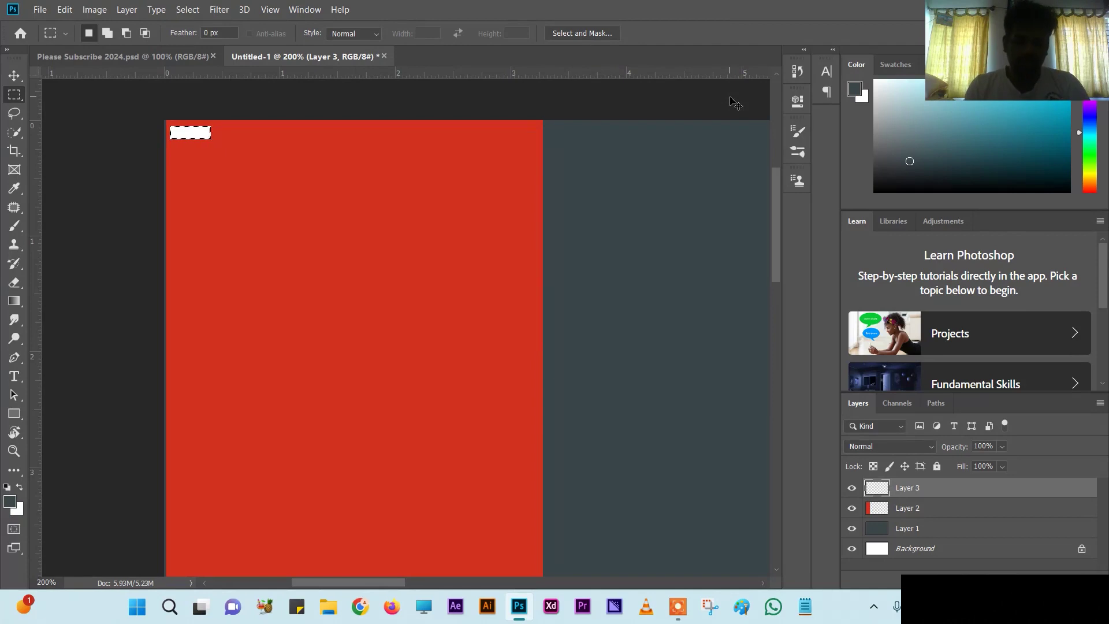
left_click(14, 75)
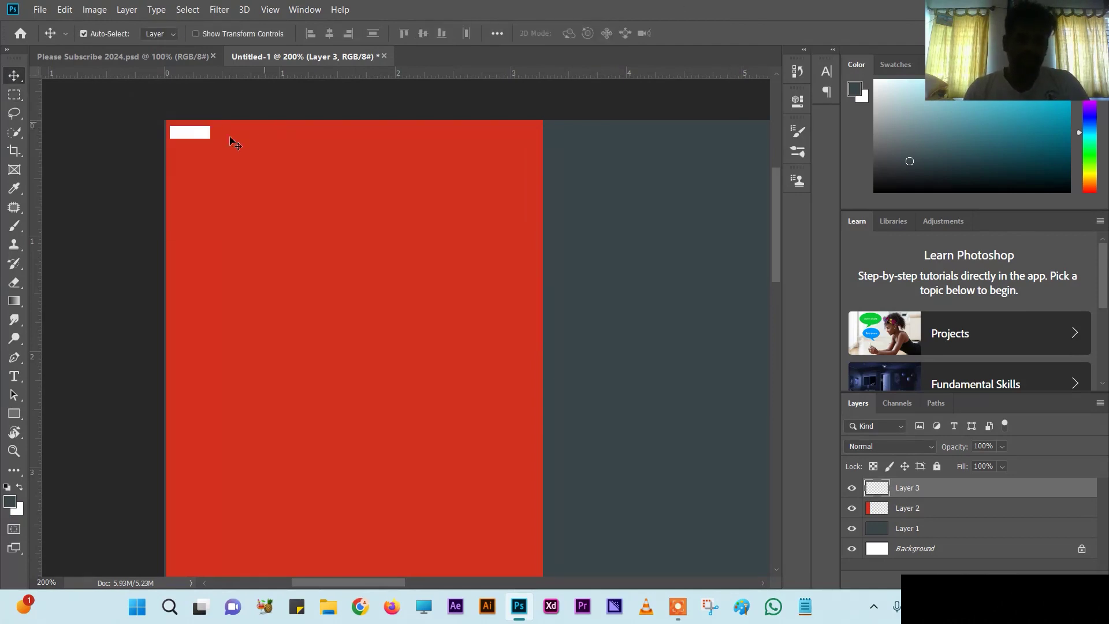
left_click_drag(201, 139, 243, 140)
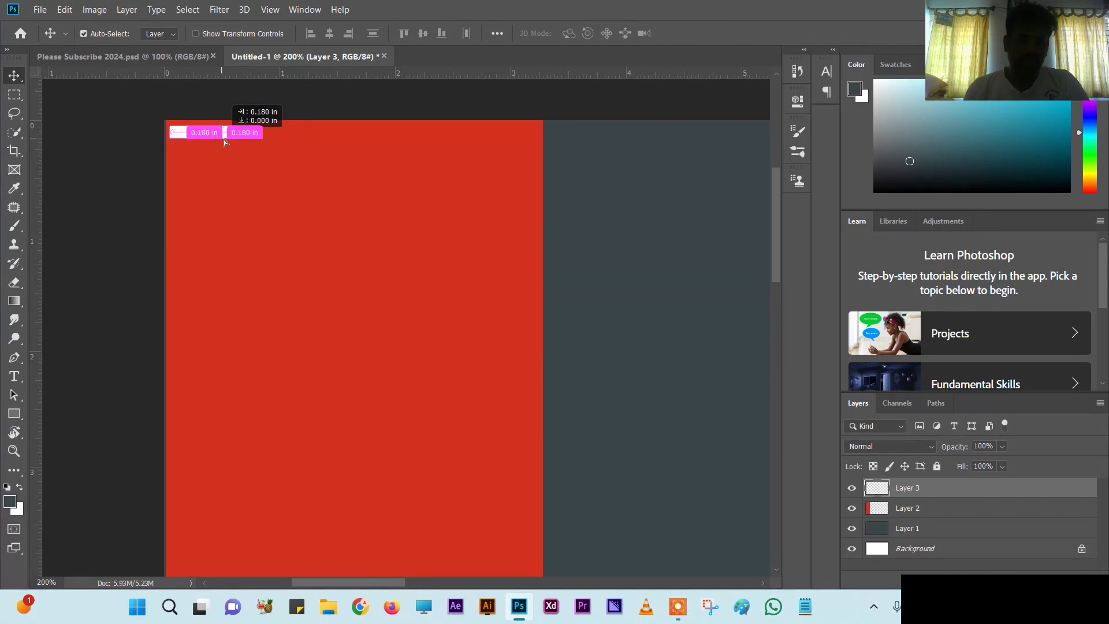
left_click_drag(244, 139, 527, 135)
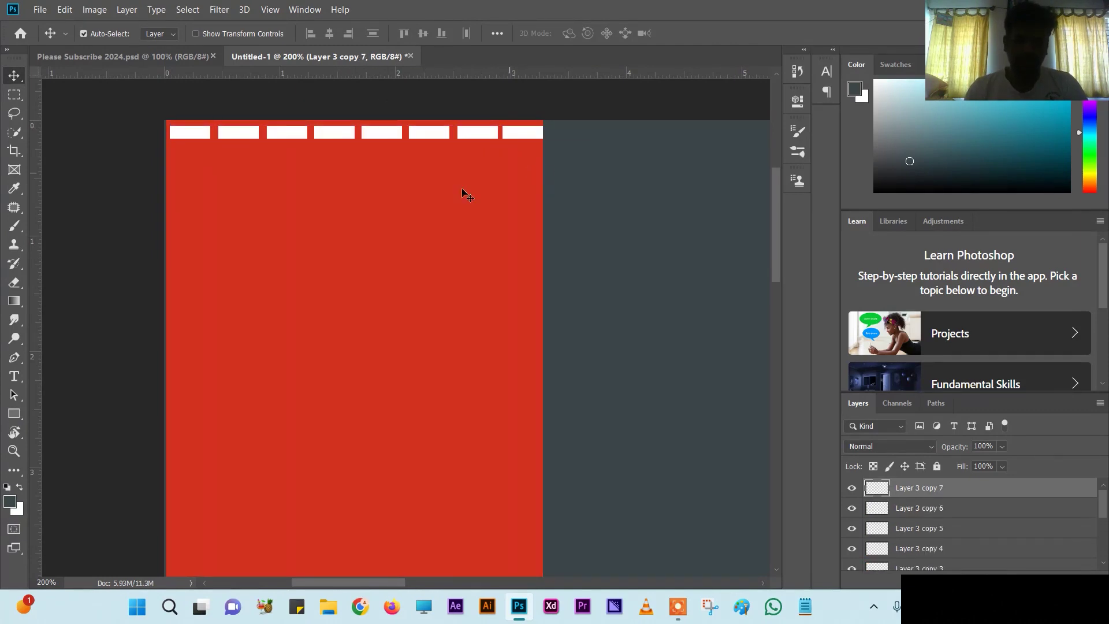
Step: Select every Layer 3 dash copy through copy 7 and merge them into one layer
left_click(920, 541)
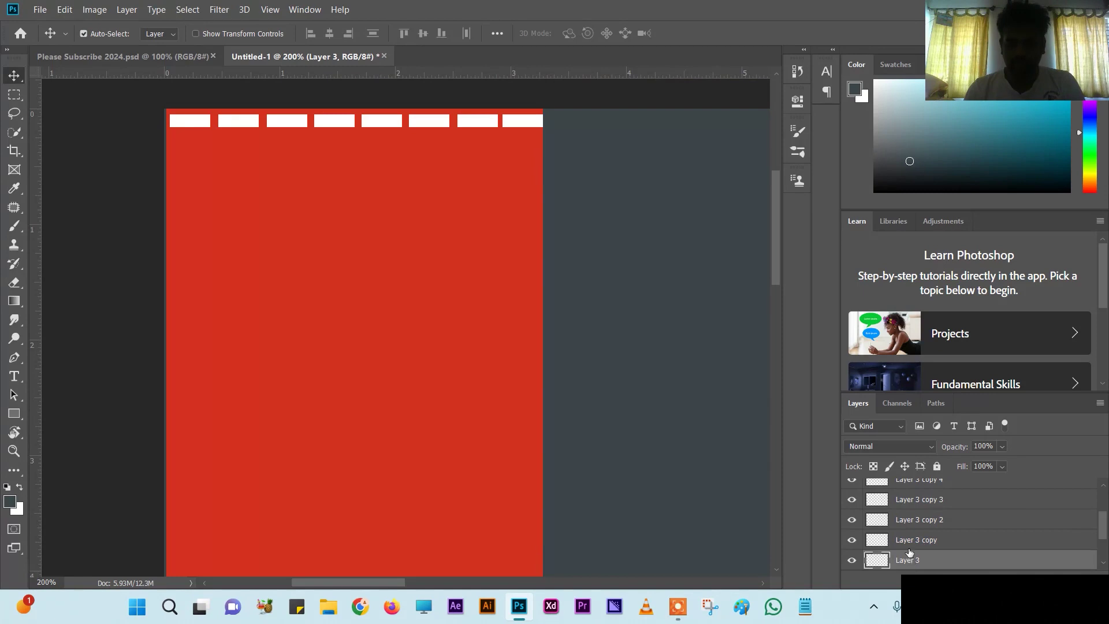
left_click(907, 541, "shift")
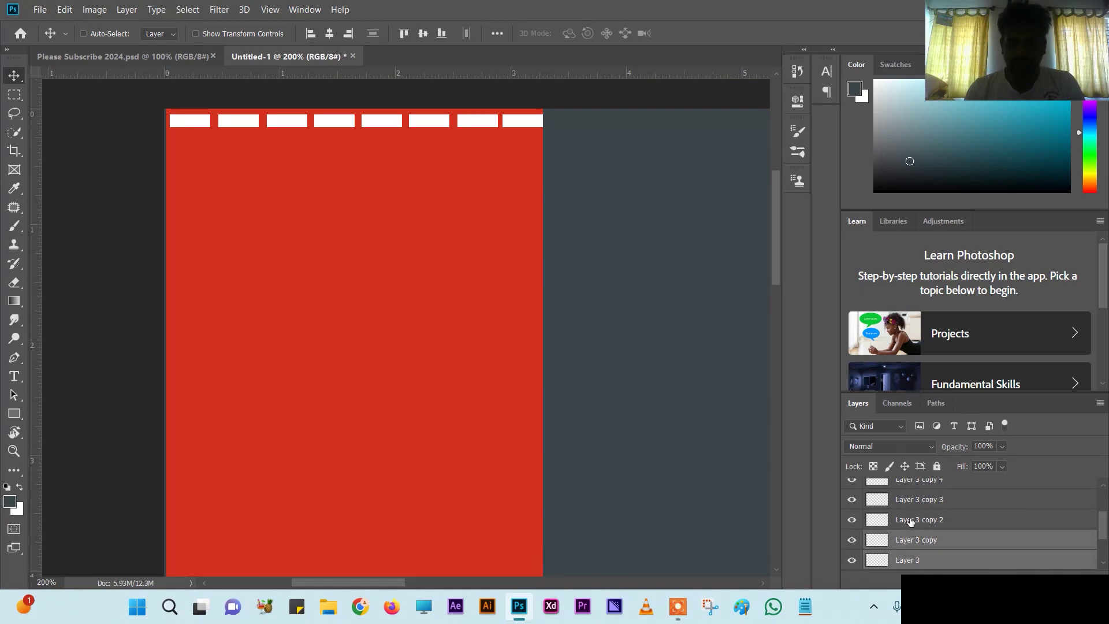
left_click(911, 520, "shift")
left_click(906, 497, "shift")
scroll(906, 487, "up", 3)
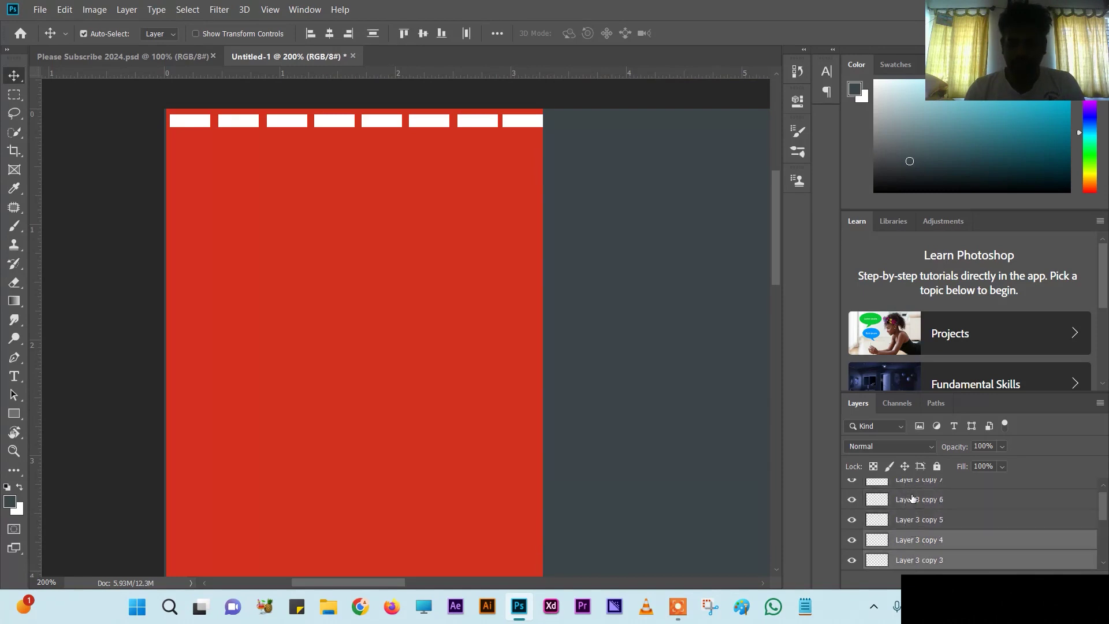
left_click(905, 491, "shift")
key("ctrl+e")
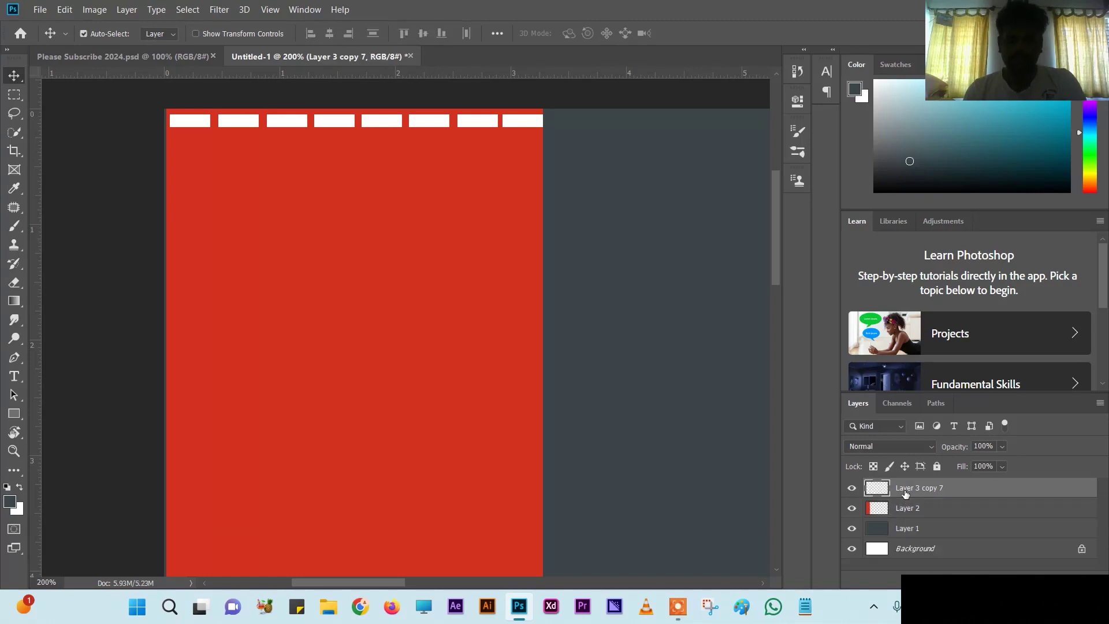
Step: Toggle the merged dashes' visibility to check them, then drag a copy down the strip
left_click(852, 489)
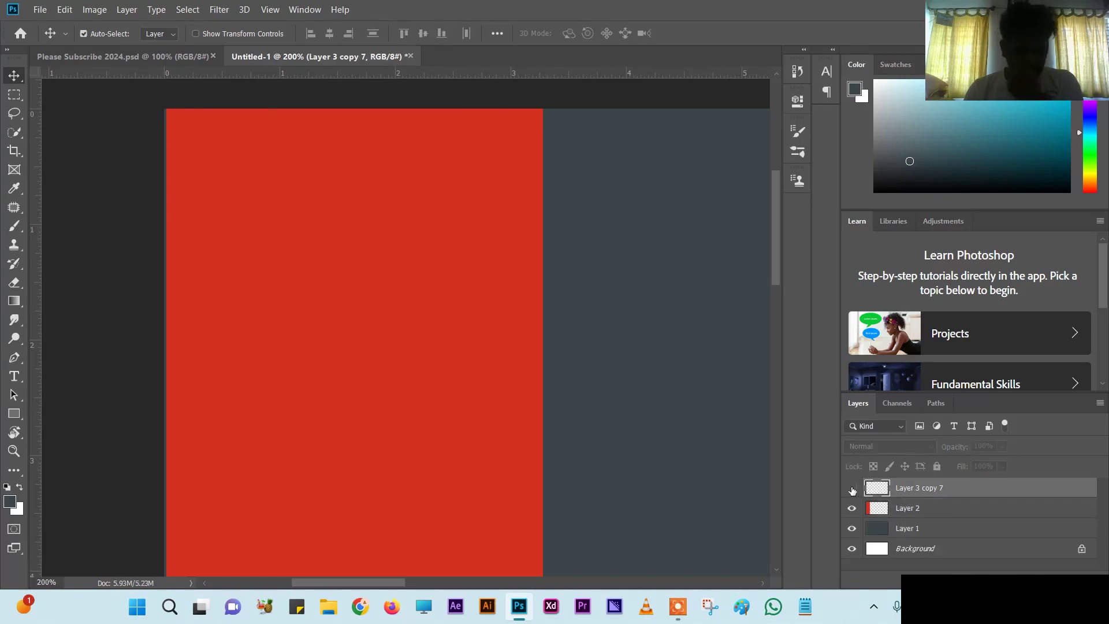
left_click(852, 489)
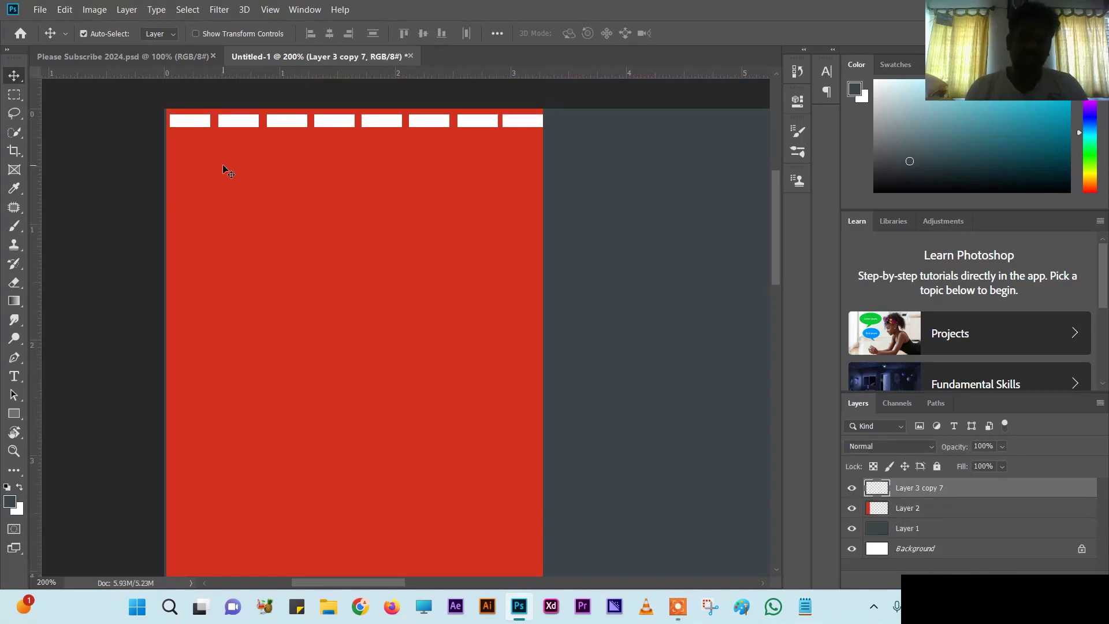
key("ctrl+minus")
key("ctrl+minus")
left_click_drag(383, 123, 385, 304)
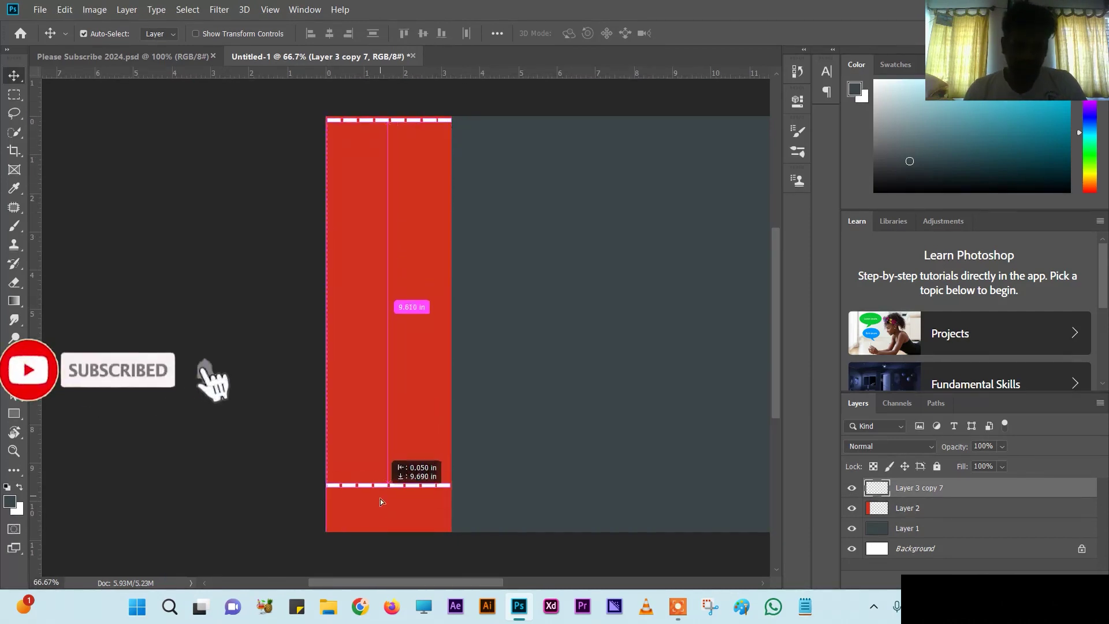
Step: Place the copied dashes at the bottom edge and rotate a copy 90° onto the left edge
mouse_move(383, 302)
left_mouse_down()
mouse_move(384, 525)
mouse_move(432, 399)
mouse_move(420, 472)
left_mouse_up()
key("ctrl+t")
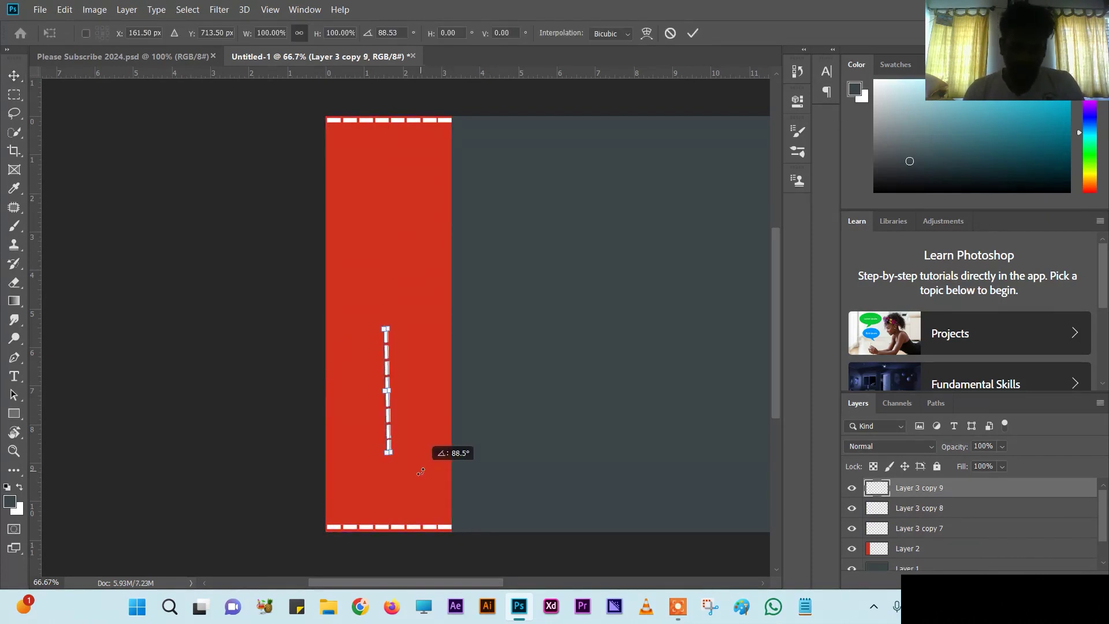
scroll(406, 437, "up", 3)
left_click_drag(406, 437, 404, 451)
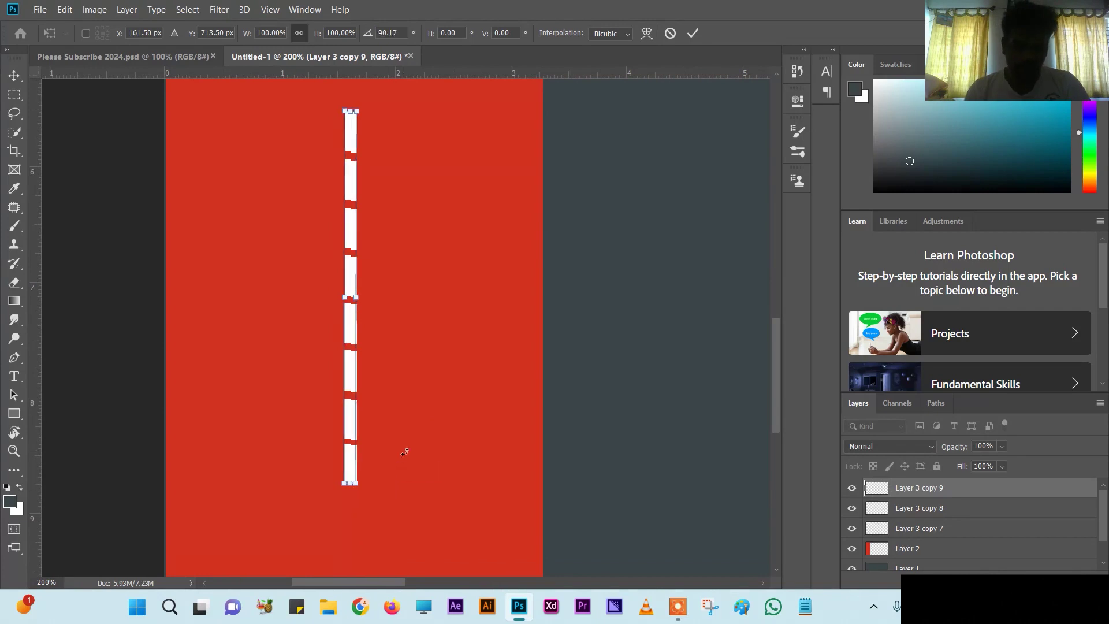
scroll(404, 452, "down", 1)
scroll(404, 451, "up", 3)
left_click_drag(376, 410, 292, 142)
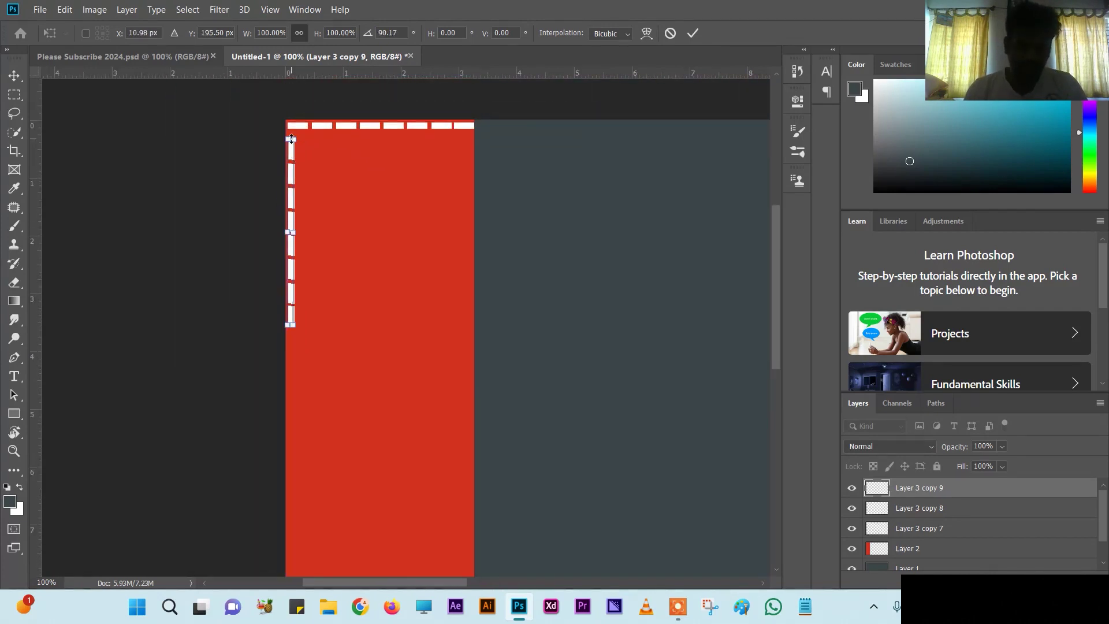
key("Return")
scroll(292, 142, "up", 1)
scroll(292, 231, "up", 2)
left_click_drag(177, 174, 177, 169)
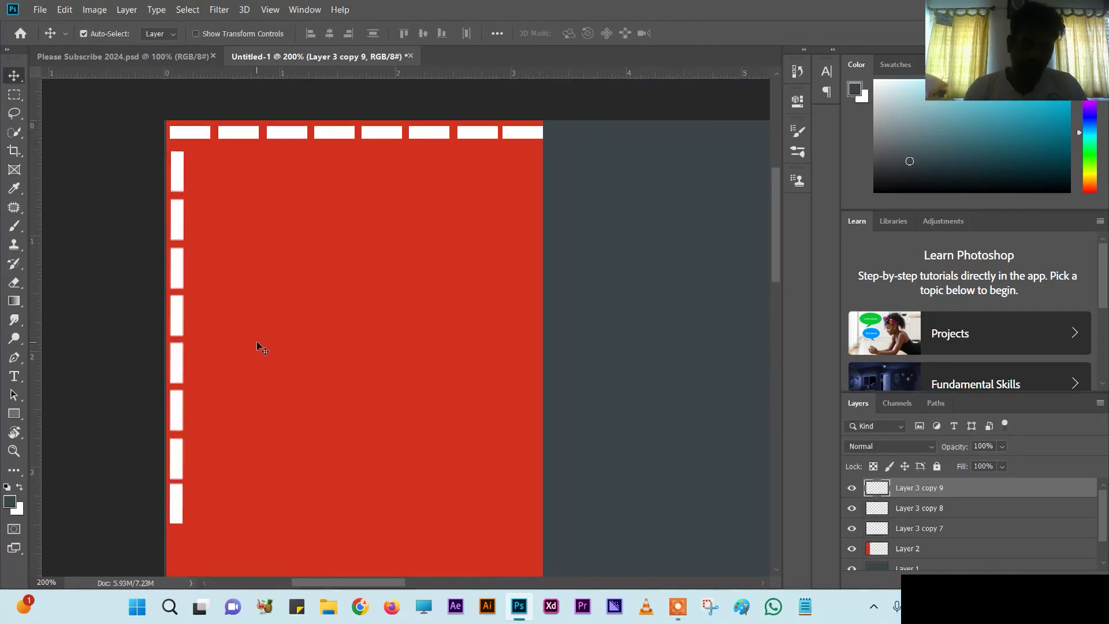
scroll(258, 345, "down", 3)
Step: Extend the left-edge dash column downward, nudging to close gaps and undoing the extra copy
key("ctrl+minus")
left_click_drag(291, 255, 291, 446)
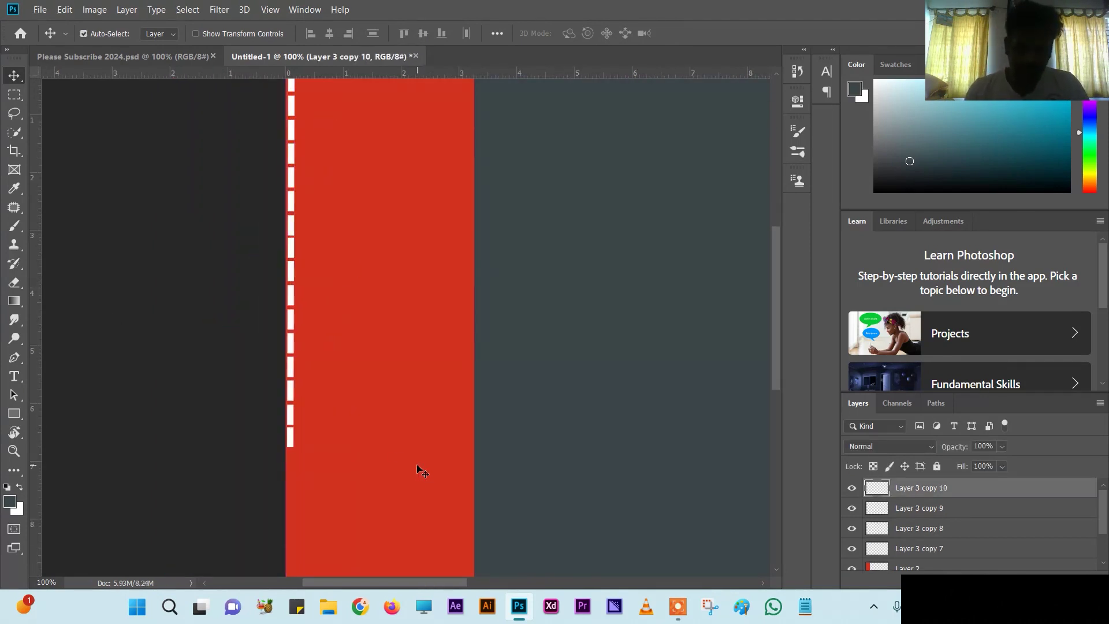
scroll(416, 468, "down", 2)
left_click_drag(290, 303, 337, 488)
key("Up")
key("Up")
key("Up")
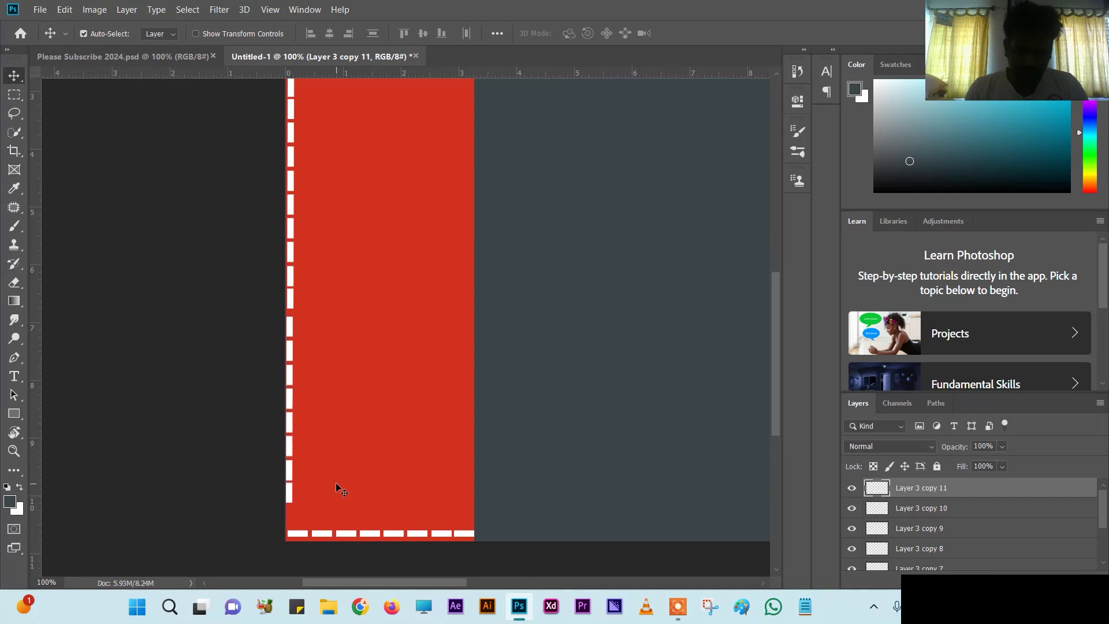
scroll(341, 486, "down", 1)
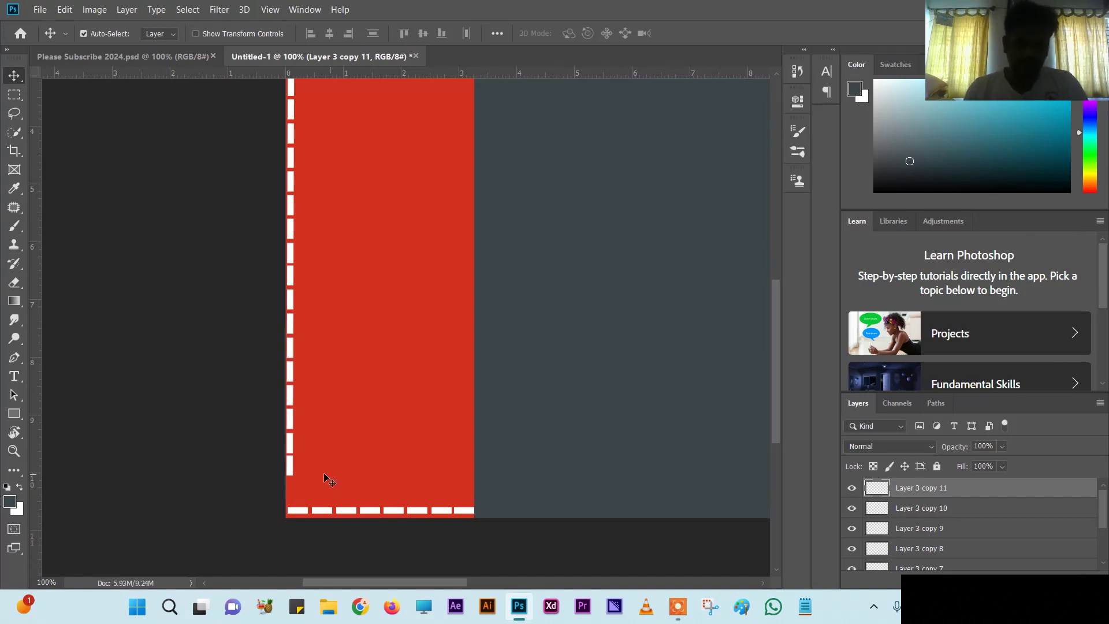
left_click_drag(337, 484, 351, 511)
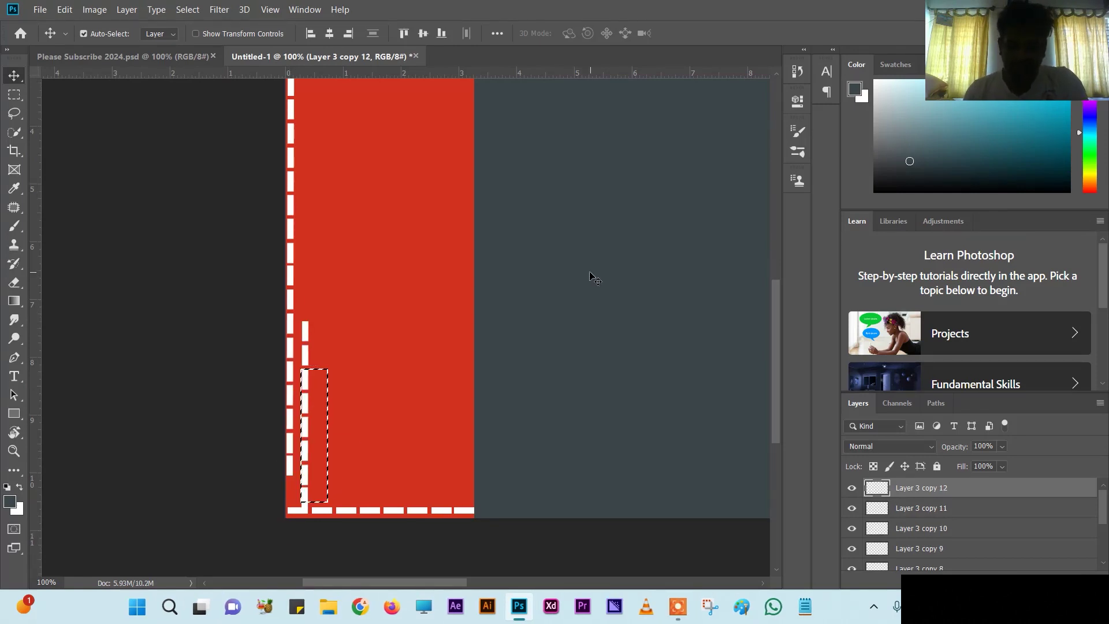
key("ctrl+z")
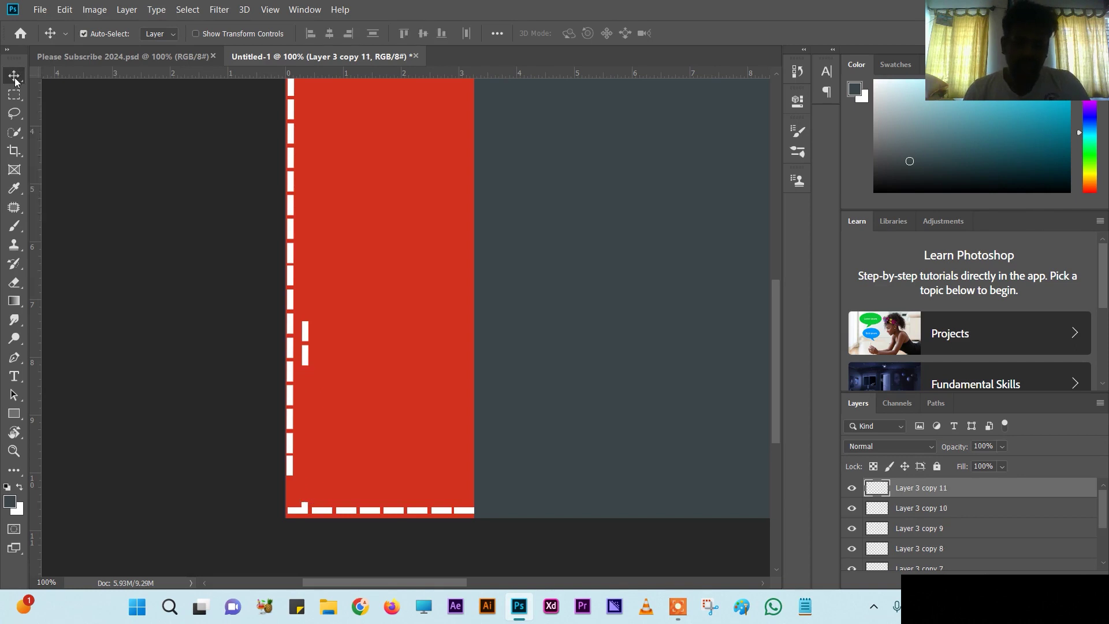
Step: Copy the two stray dashes onto a new layer and move them down the panel
key("m")
left_click_drag(301, 316, 323, 365)
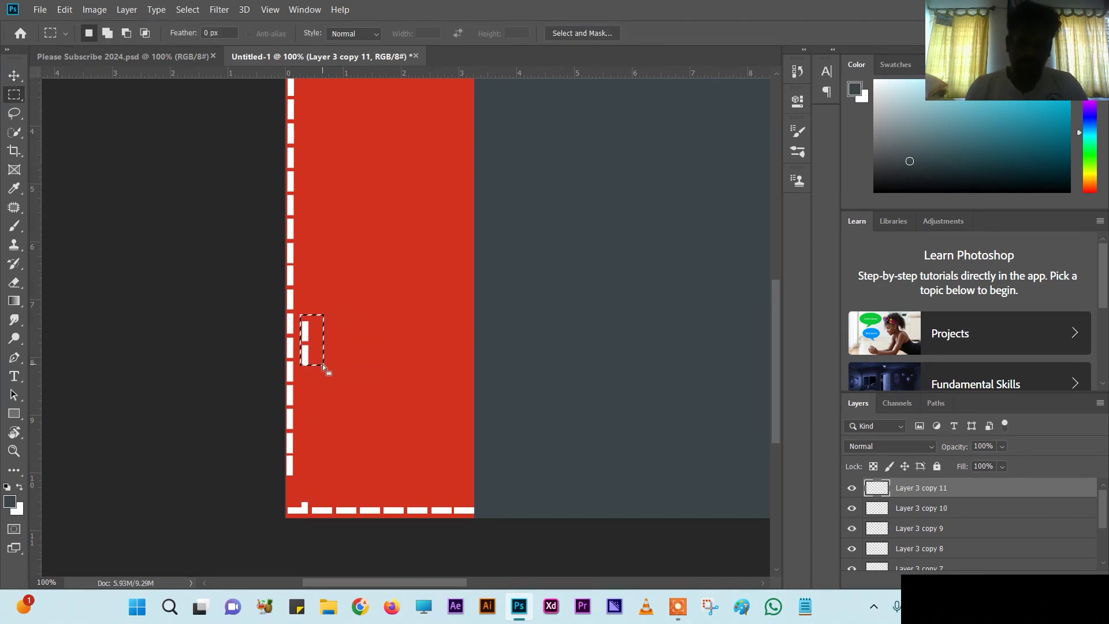
key("ctrl+j")
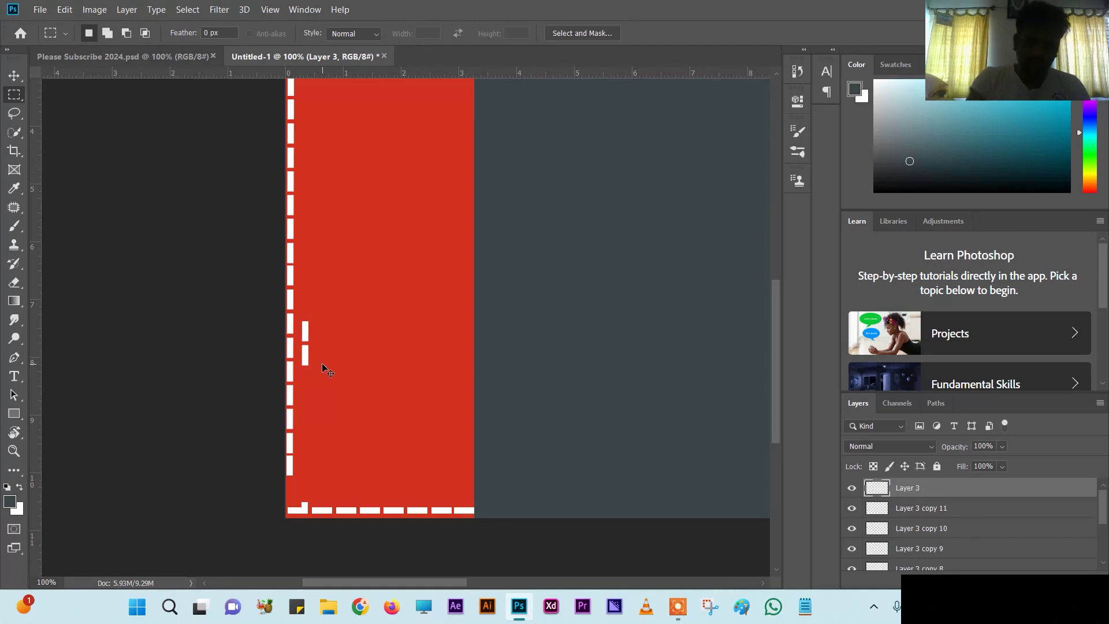
left_click(9, 80)
left_click_drag(302, 349, 288, 507)
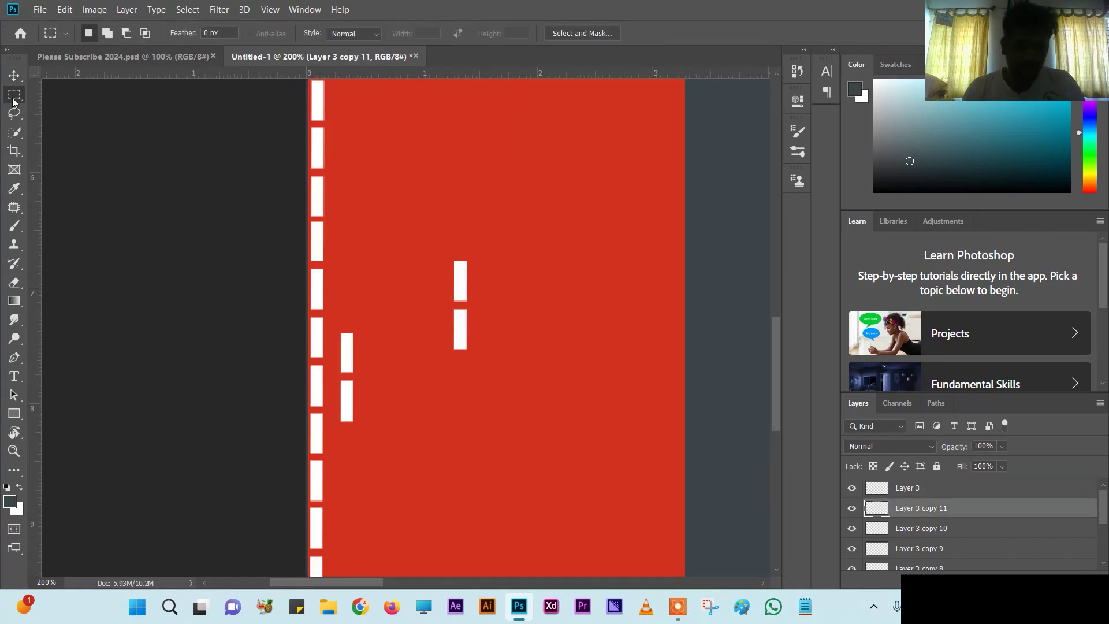
Step: Clear the extra dash pair beside the border, leaving the Layer 3 copy 11 strip selected
left_click_drag(339, 313, 379, 448)
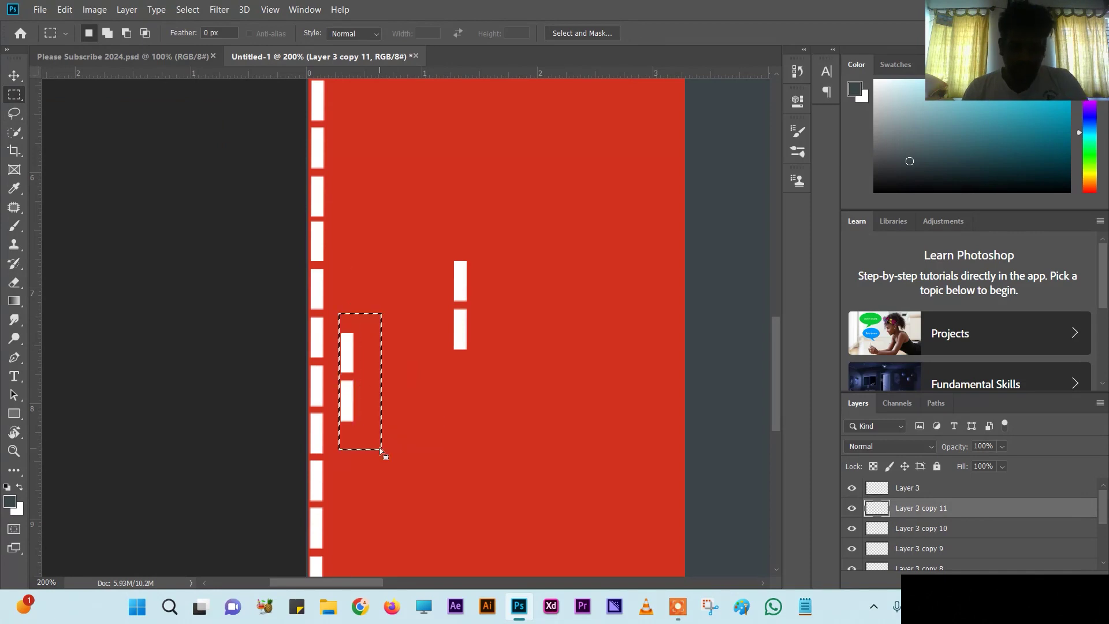
key("ctrl+d")
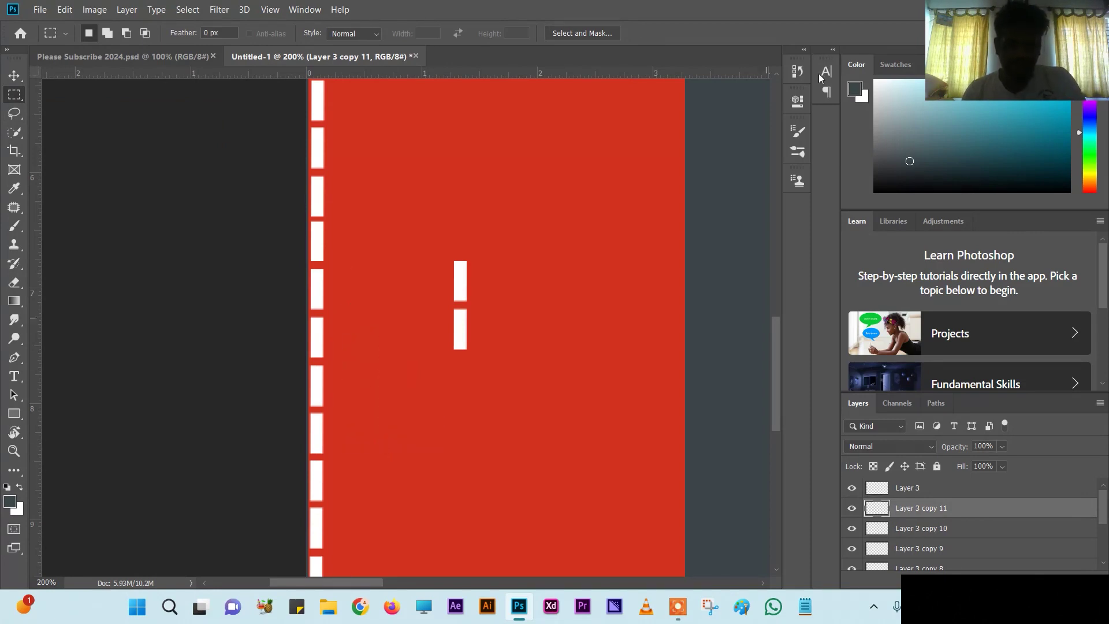
left_click(23, 75)
scroll(246, 255, "up", 3)
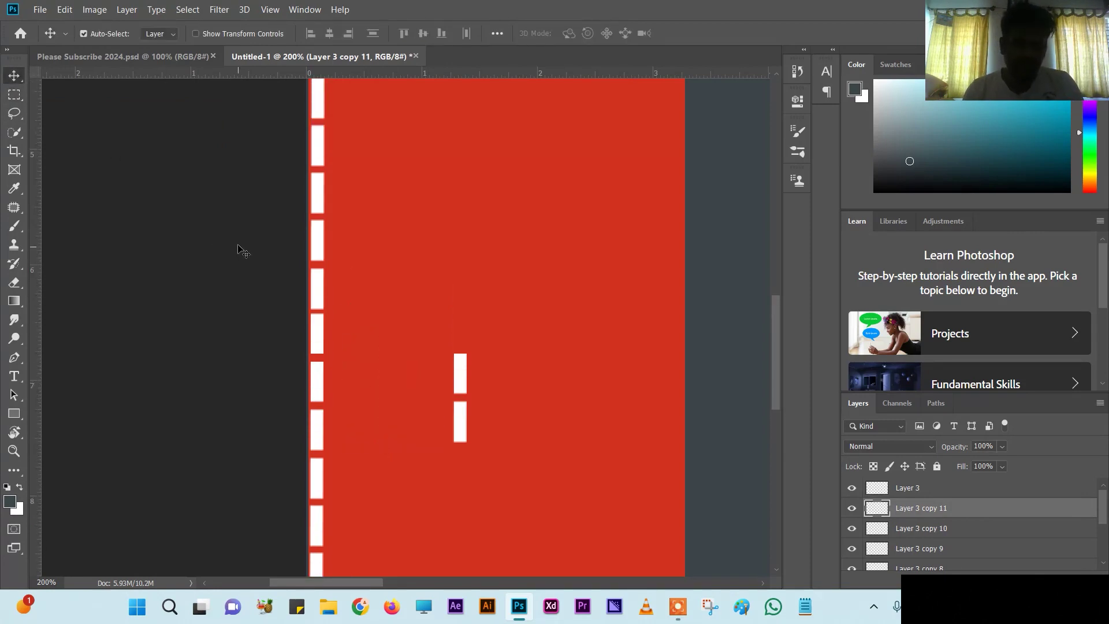
scroll(241, 252, "up", 3)
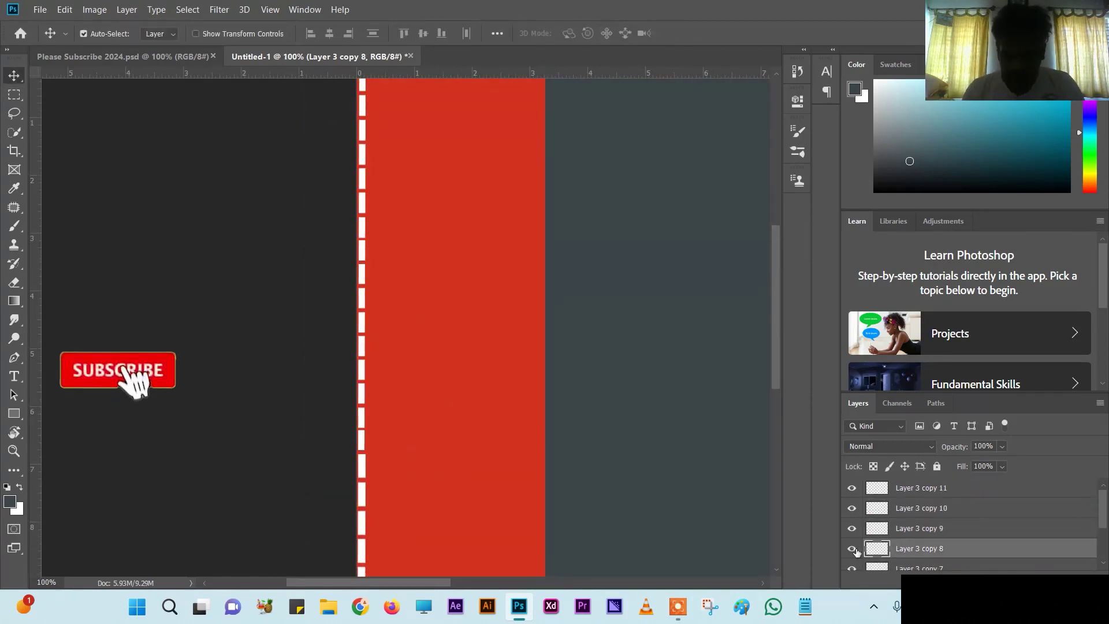
left_click(919, 488)
Step: Copy the dash strip to the right edge and select a circle near the panel top on a new layer
left_click_drag(369, 242, 548, 242)
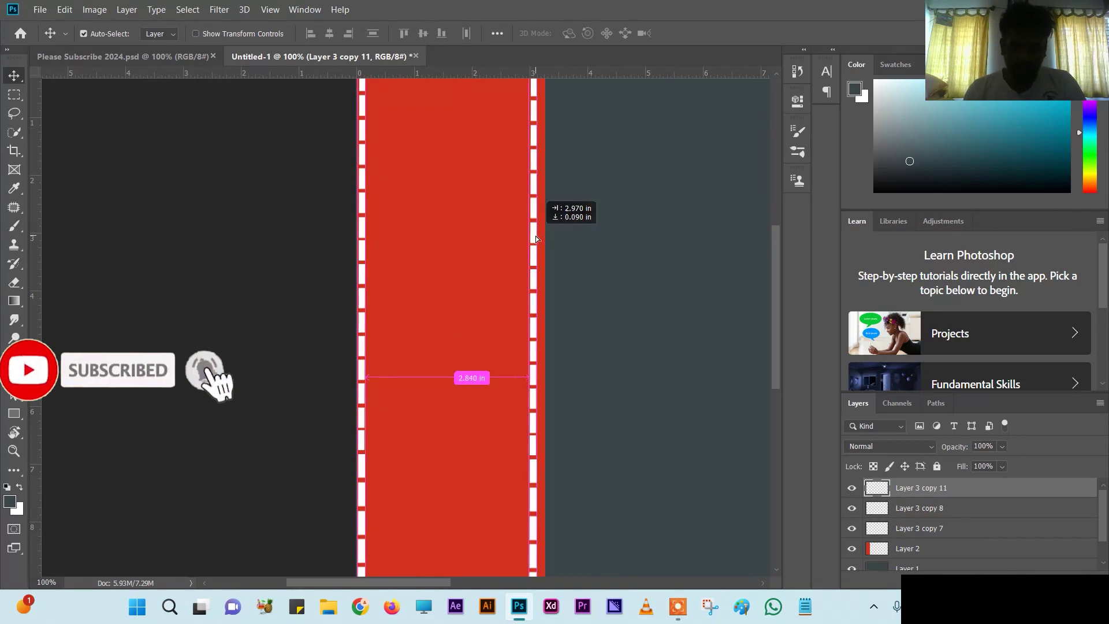
scroll(549, 243, "up", 4)
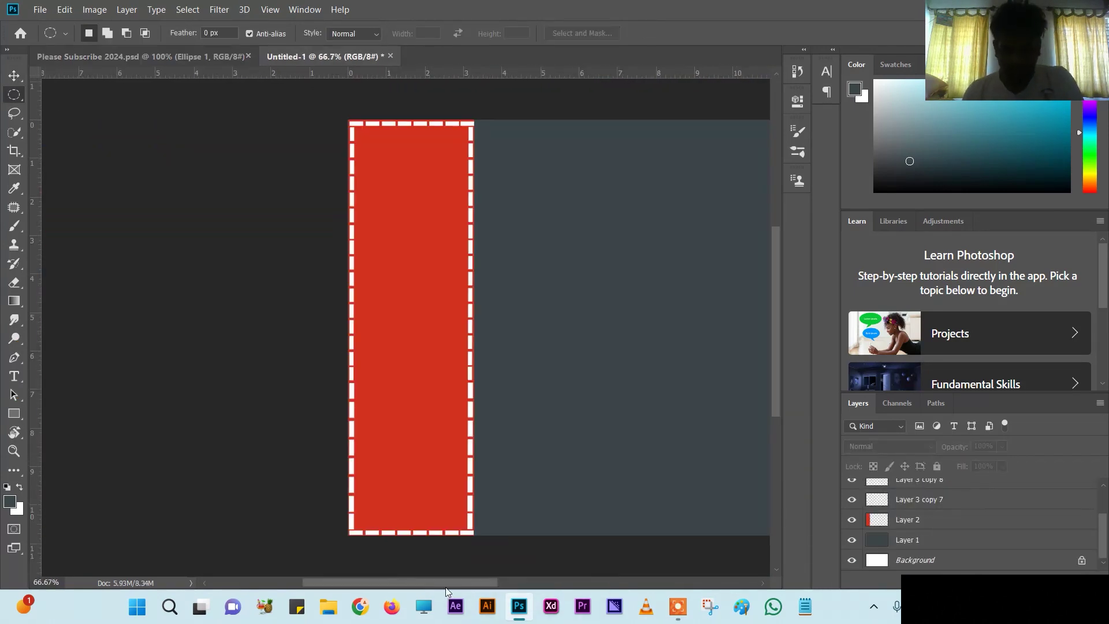
key("ctrl+1")
key("ctrl+shift+alt+n")
left_click_drag(441, 341, 563, 462)
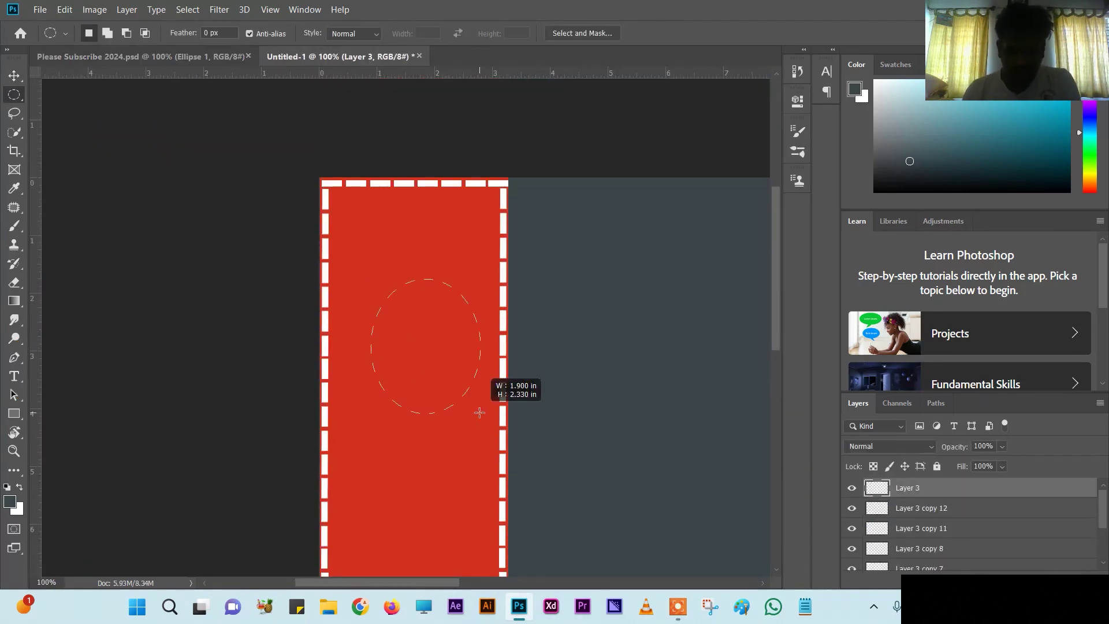
mouse_move(366, 277)
left_mouse_down()
mouse_move(568, 487)
mouse_move(441, 352)
left_mouse_up()
Step: Fill the circle with white, scale it down, and compare with the Please Subscribe 2024 reference
key("ctrl+BackSpace")
key("ctrl+t")
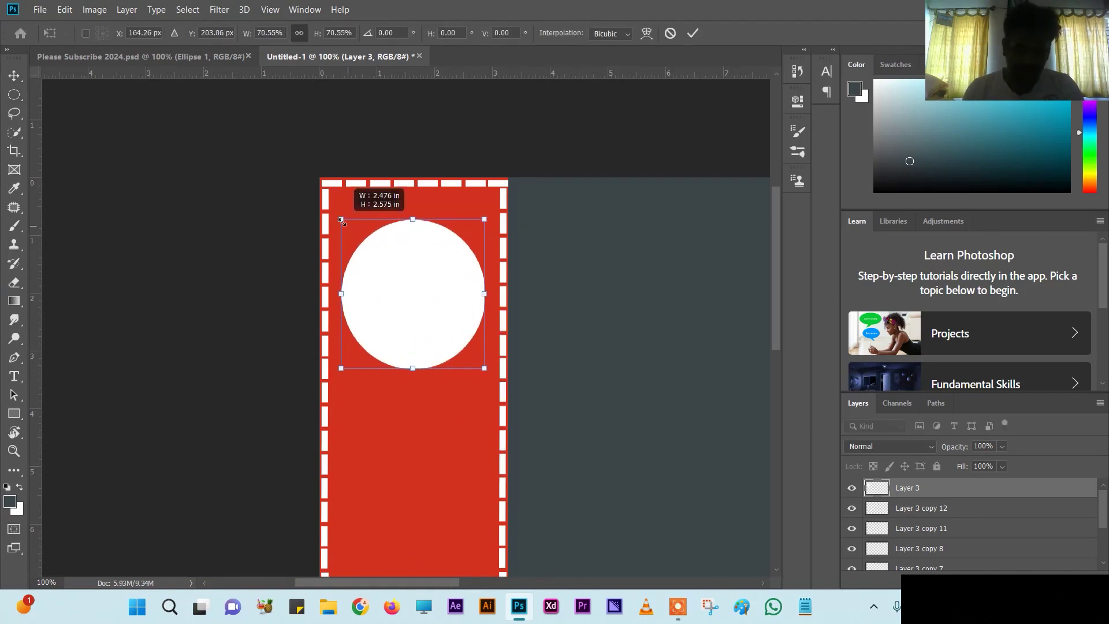
key("Return")
key("ctrl+minus")
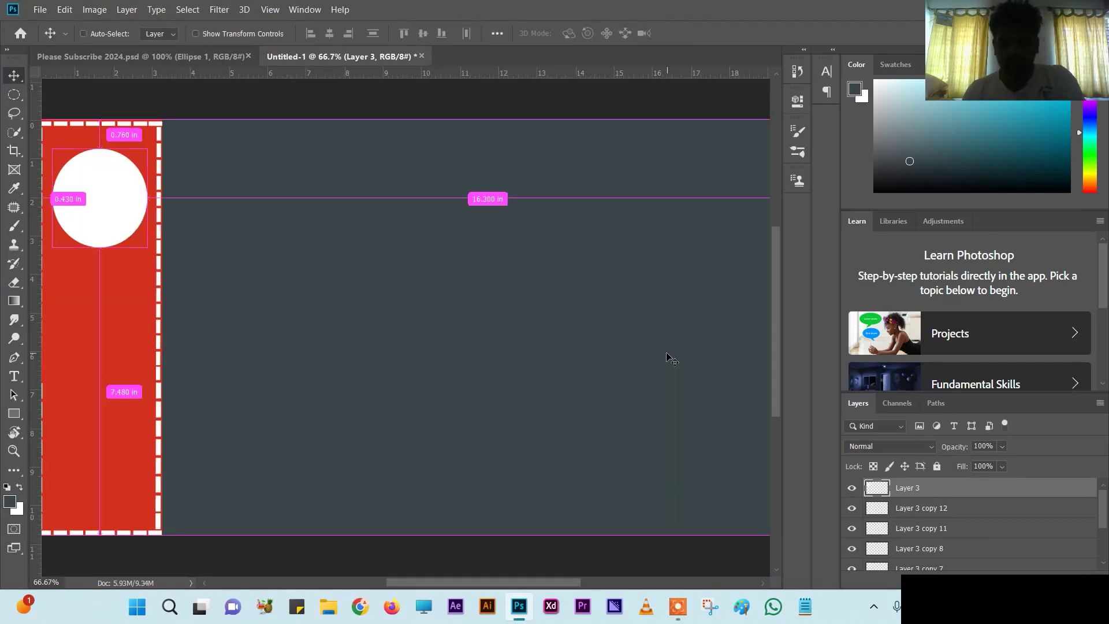
key("ctrl+1")
left_click(210, 58)
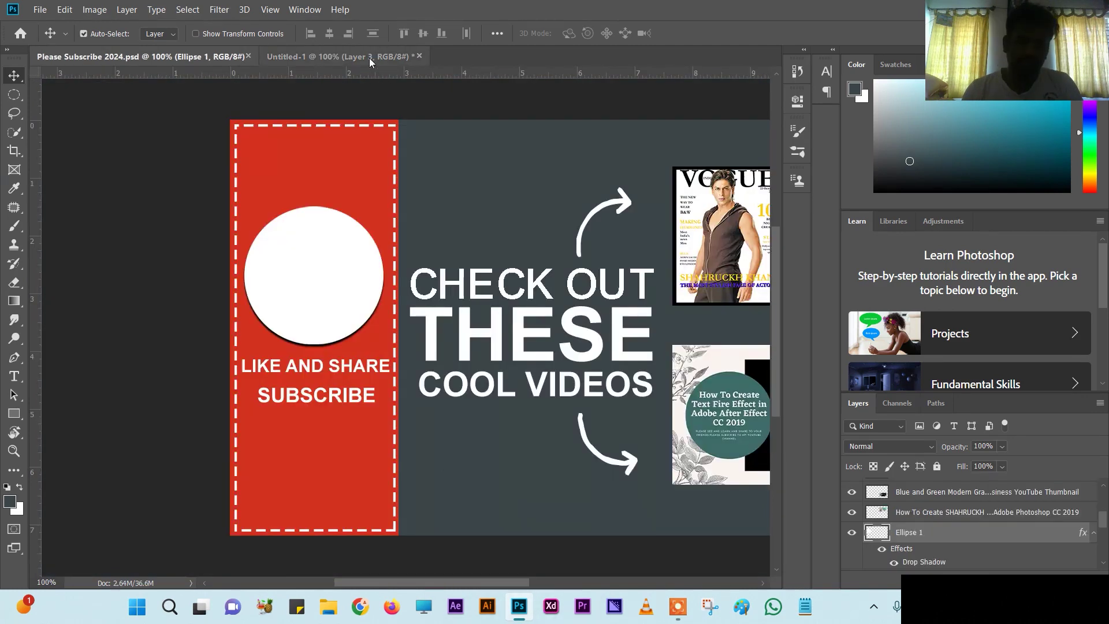
Step: Back in Untitled-1, nudge the white circle lower and open its layer's effect options
left_click(369, 58)
key("ctrl+minus")
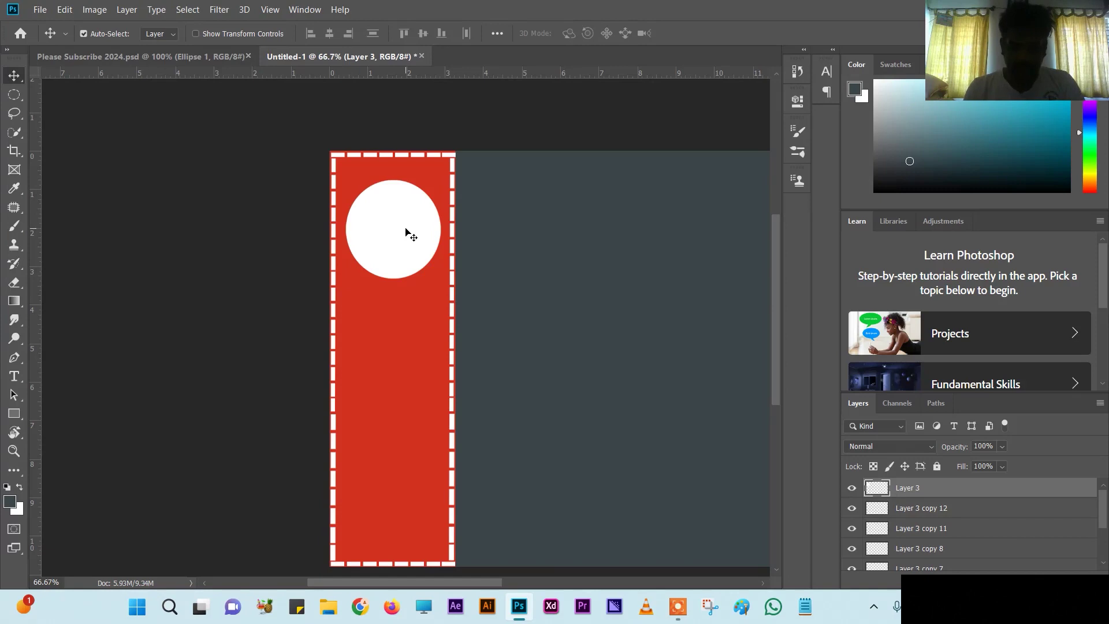
key("Down")
key("Down")
key("Down")
key("Down")
key("Down")
key("Down")
key("Down")
key("Down")
key("Down")
key("Down")
key("Down")
key("Down")
key("Down")
key("Down")
key("Down")
key("Down")
key("Down")
key("Down")
key("Down")
key("Down")
key("Down")
key("Down")
key("Down")
key("Down")
key("Down")
key("Down")
key("Down")
key("Down")
key("Down")
key("Down")
key("Down")
key("Down")
key("Down")
key("Down")
key("Down")
key("Down")
key("Down")
key("Down")
key("Down")
key("Down")
key("Down")
key("Down")
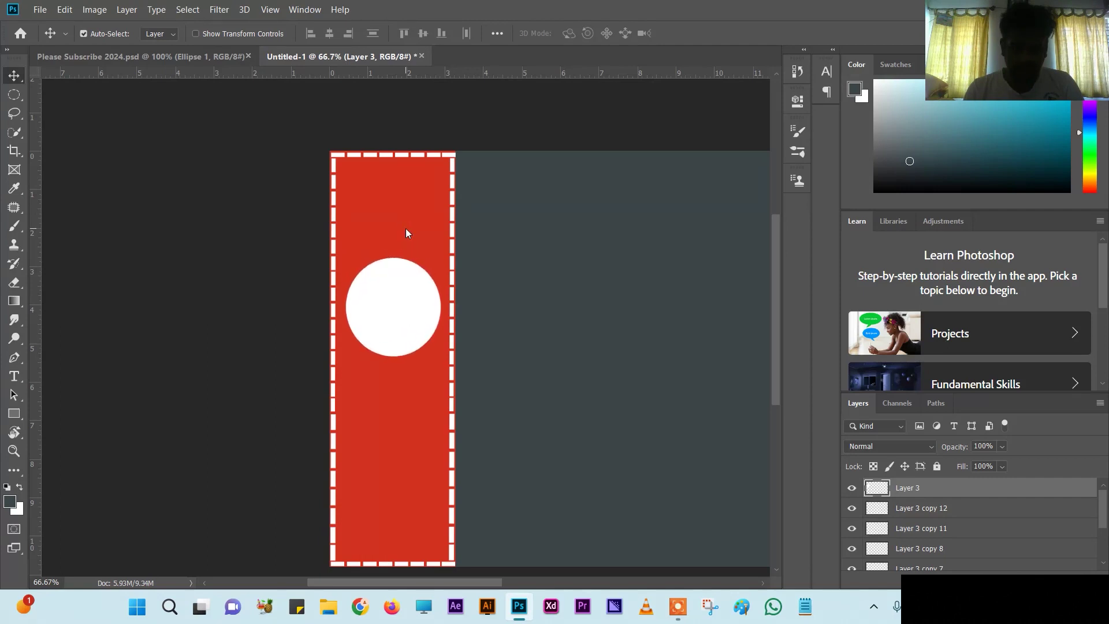
right_click(907, 488)
left_click(779, 8)
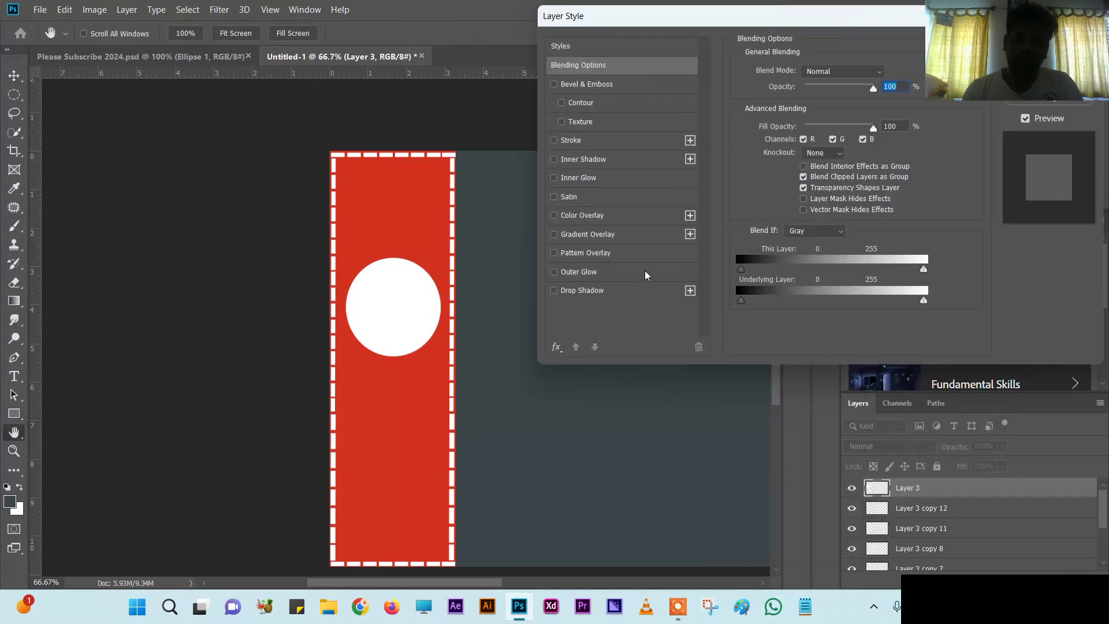
Step: Give the circle a drop shadow with distance 6, spread 8 and size 4, without a stroke
left_click(575, 291)
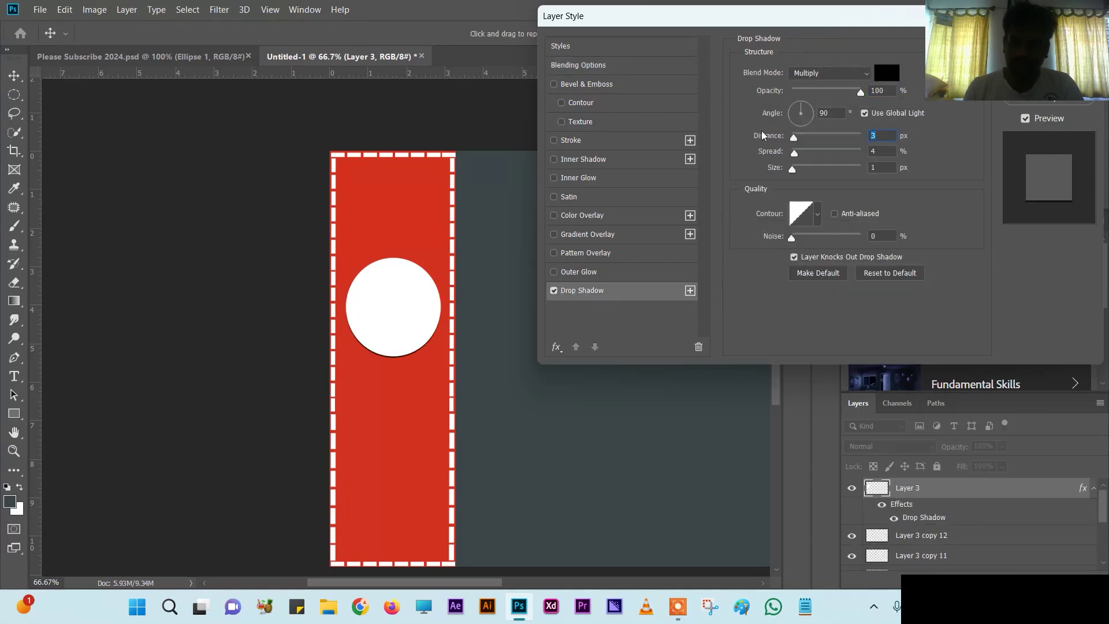
type("9")
key("Tab")
type("8")
key("Tab")
type("5")
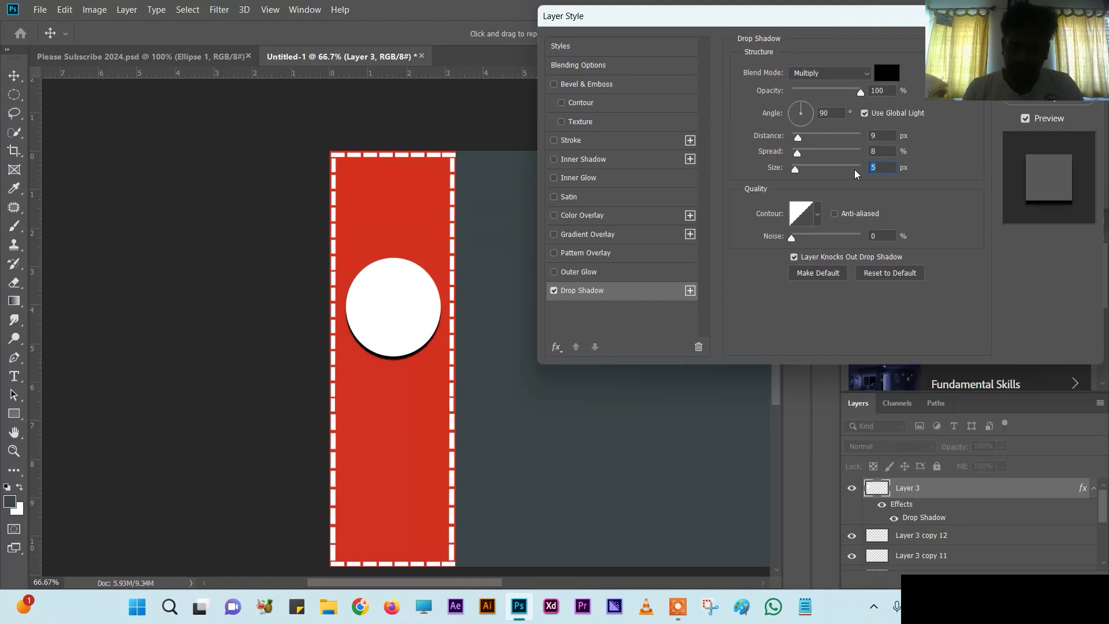
type("4")
left_click(792, 134)
key("Down")
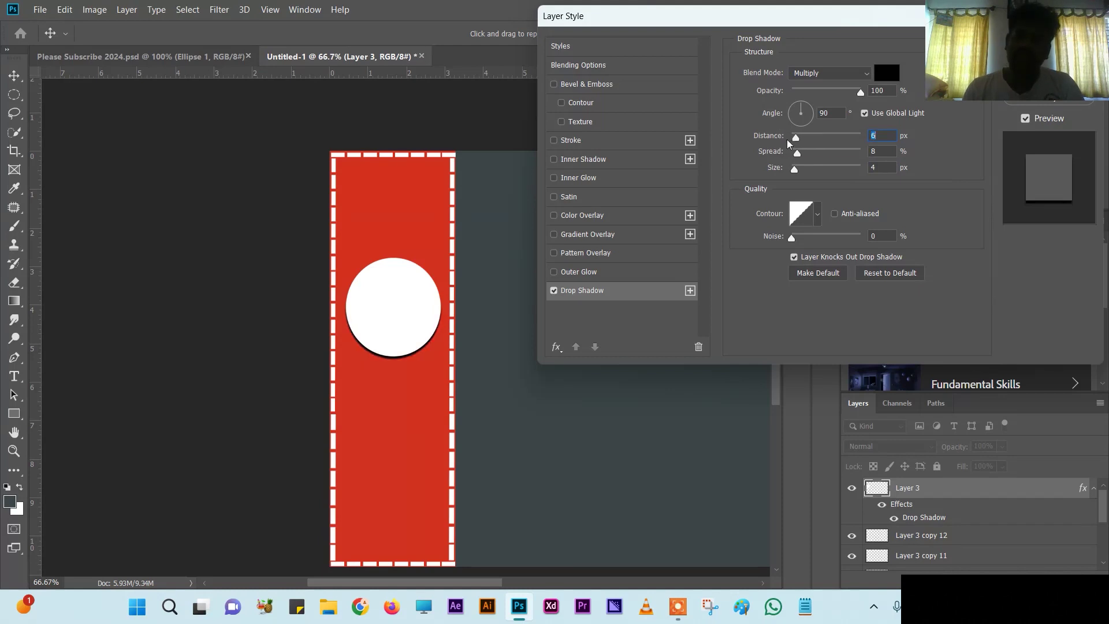
left_click(580, 140)
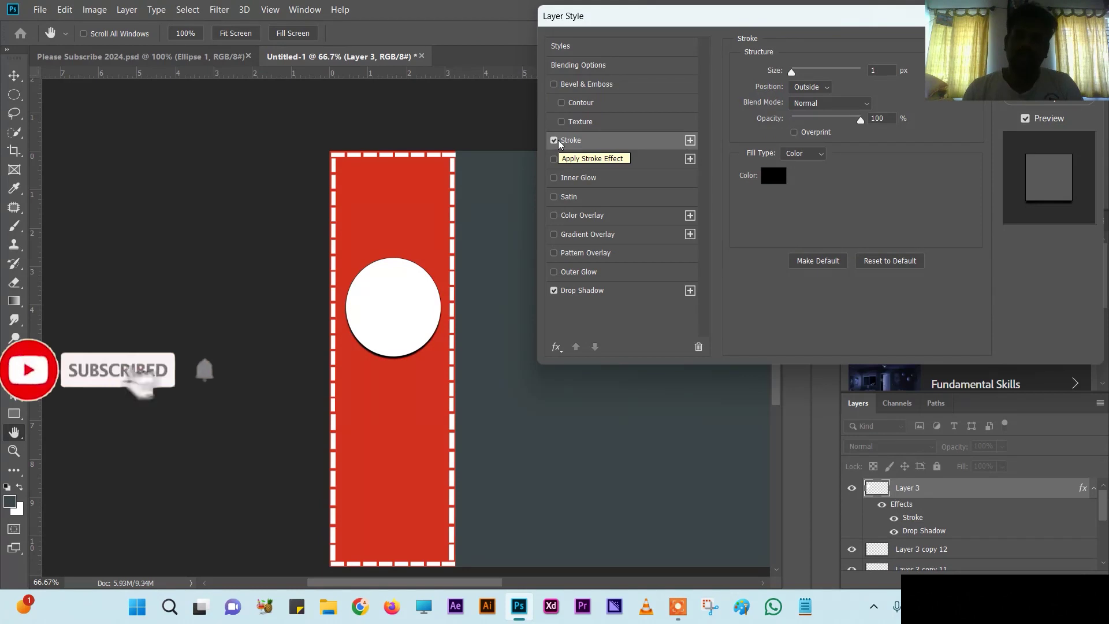
left_click(555, 140)
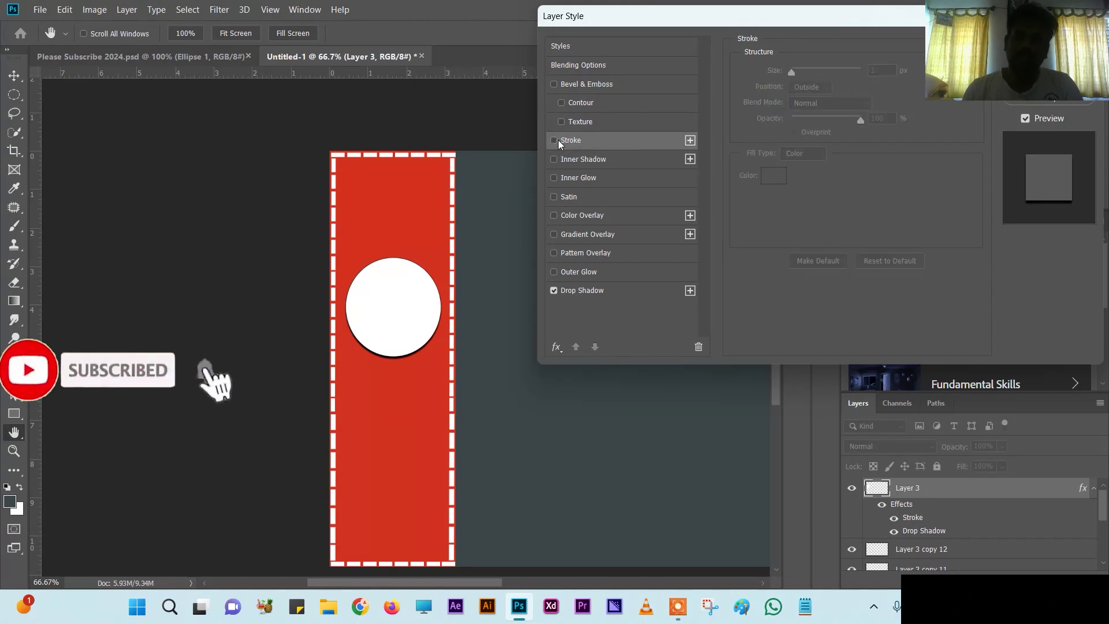
mouse_move(647, 16)
left_mouse_down()
mouse_move(584, 33)
mouse_move(390, 28)
left_mouse_up()
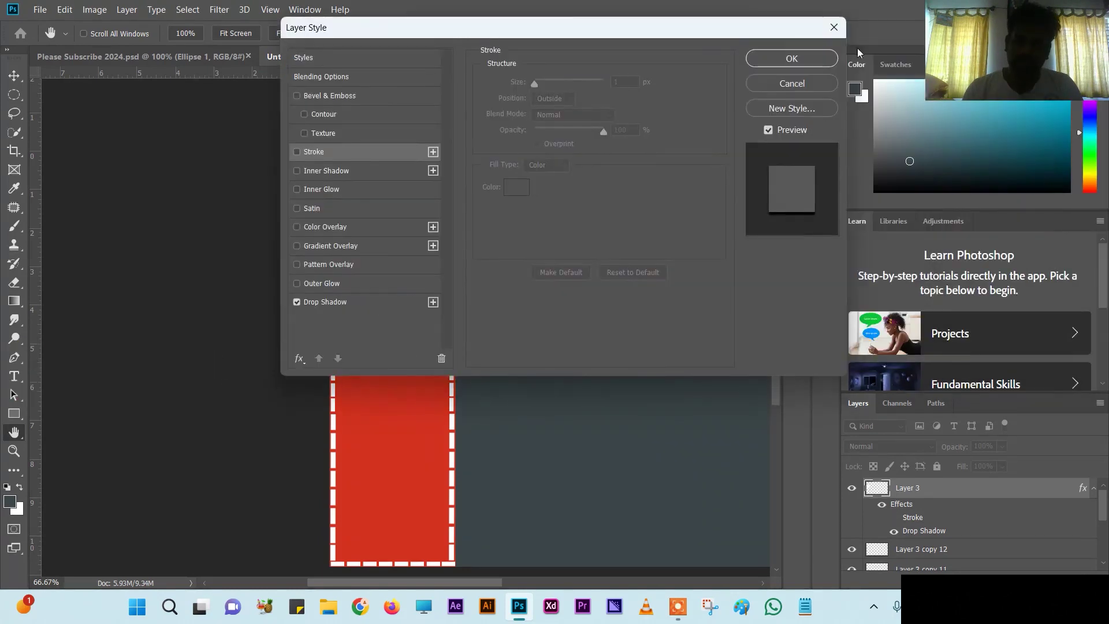
left_click(785, 61)
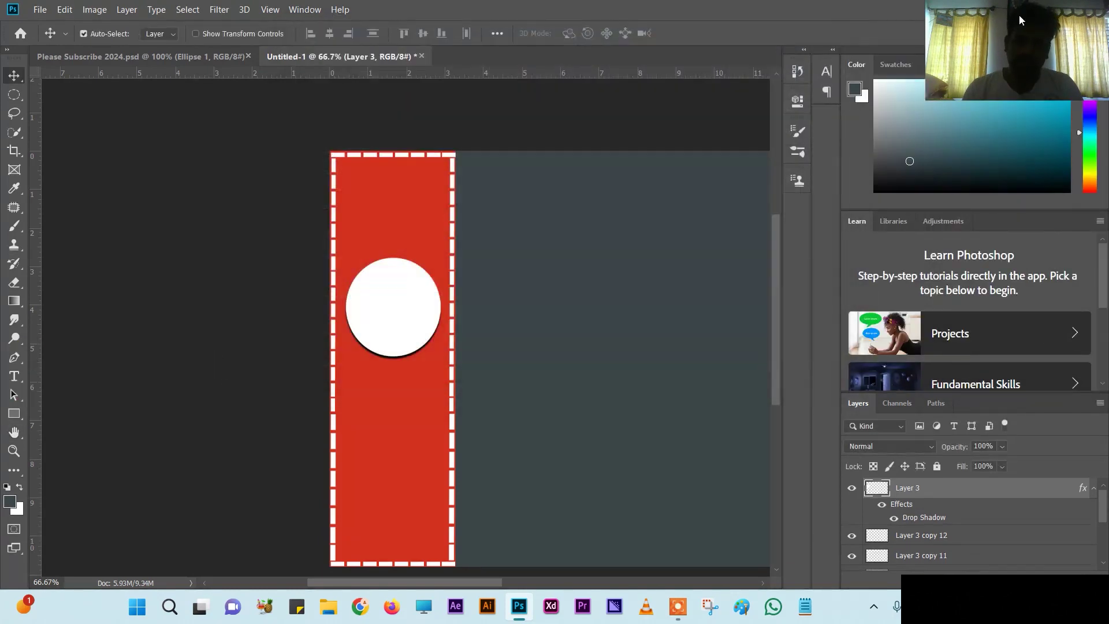
Step: In the Please Subscribe 2024 design, nudge the LIKE AND SHARE text slightly right
left_click(218, 64)
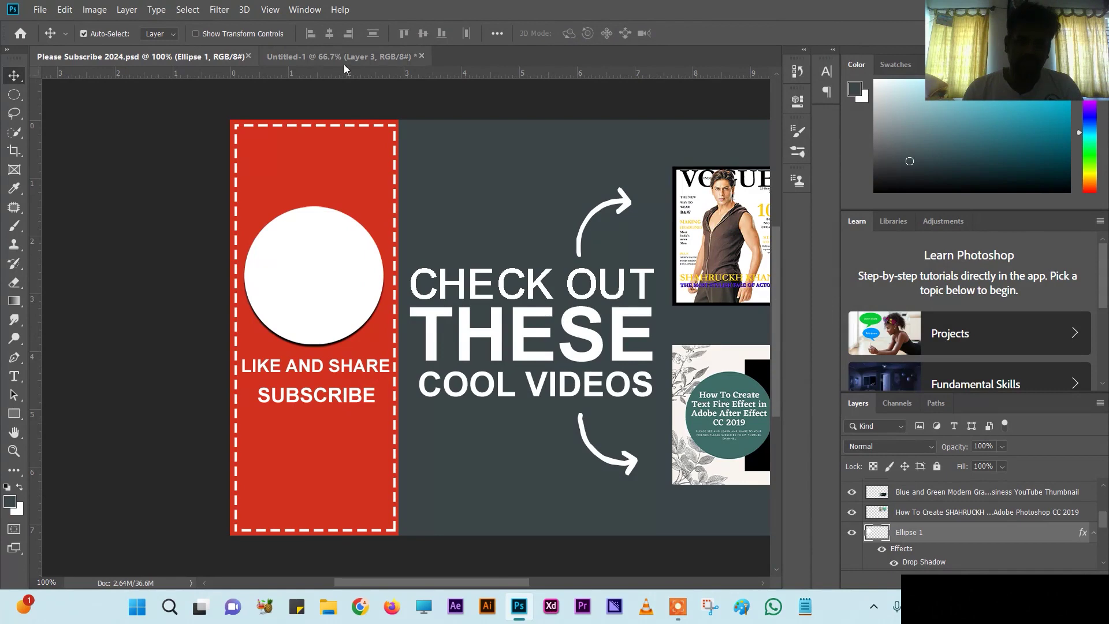
left_click_drag(317, 369, 320, 371)
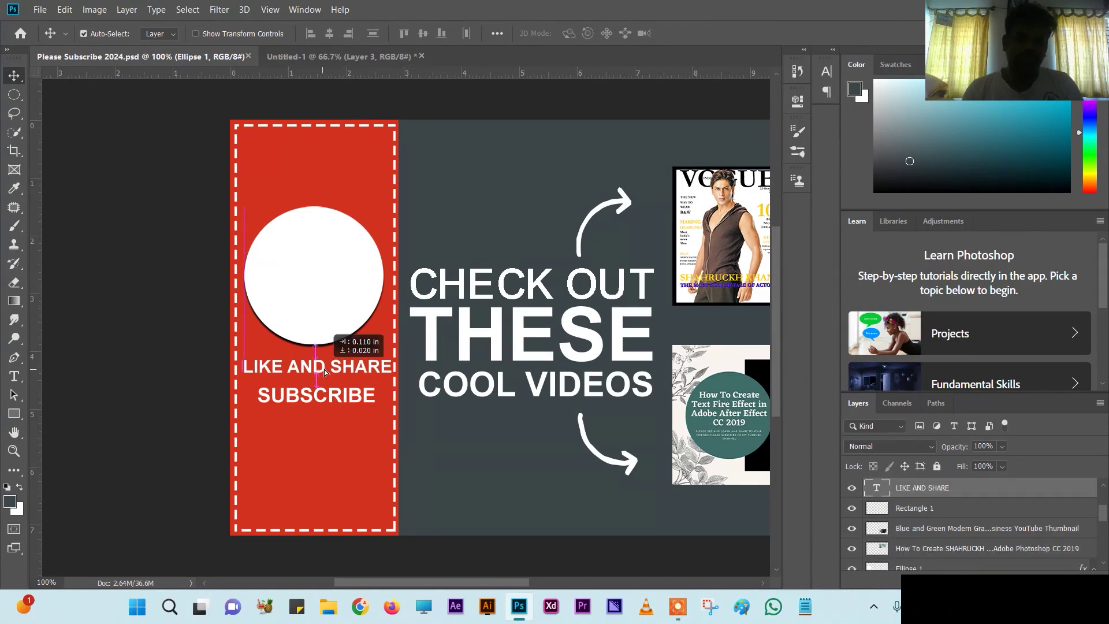
key("ctrl")
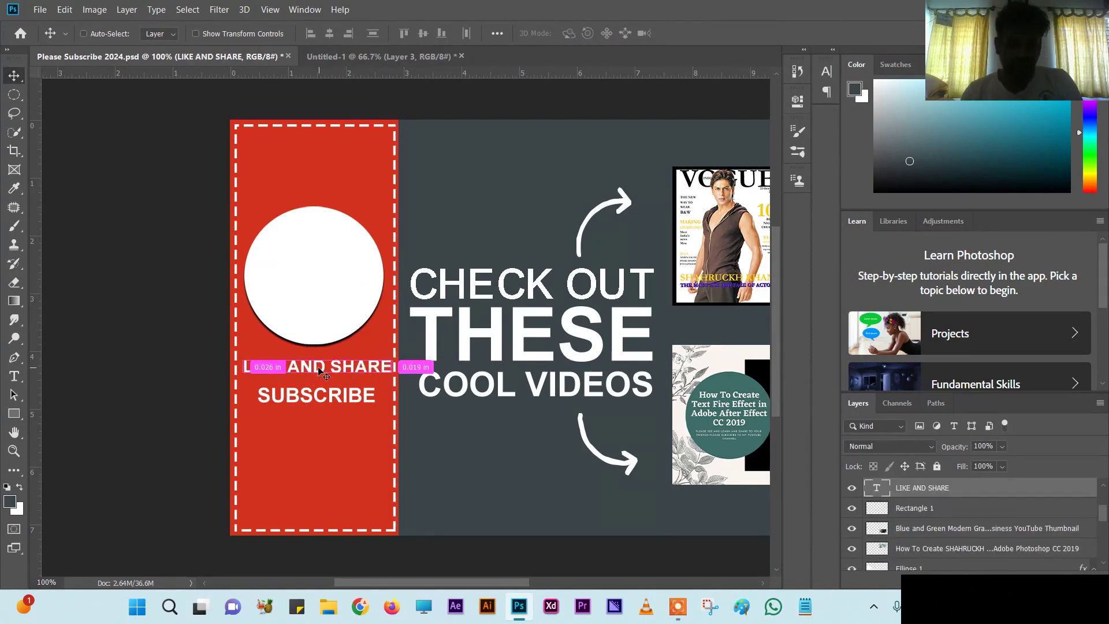
scroll(960, 530, "up", 3)
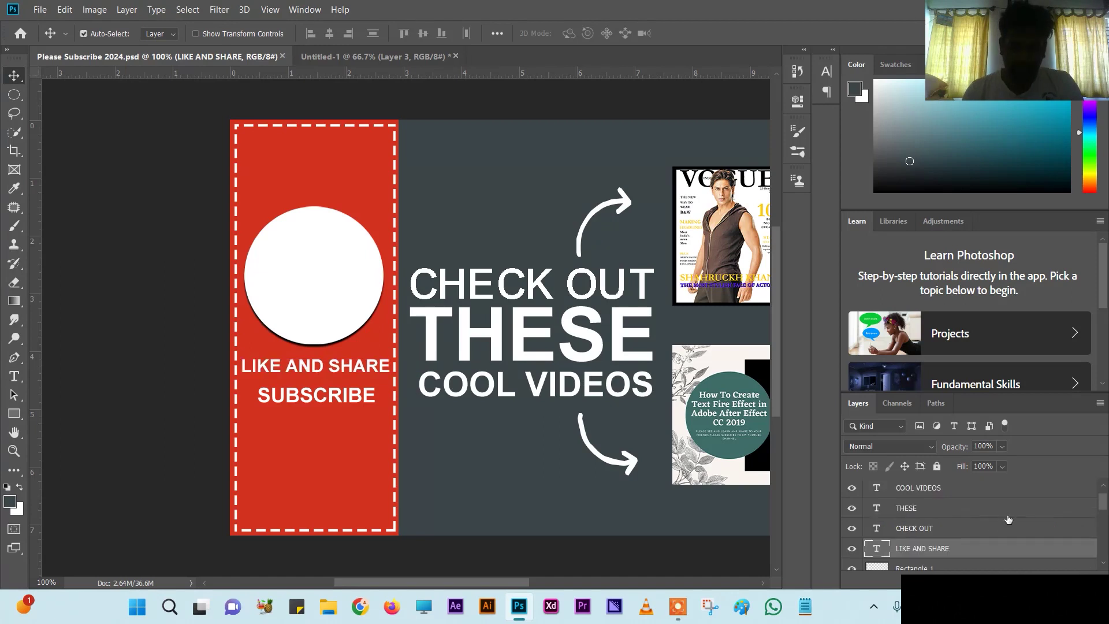
Step: Copy SUBSCRIBE and LIKE AND SHARE into Untitled-1, with LIKE AND SHARE above SUBSCRIBE
left_click(960, 530, "ctrl")
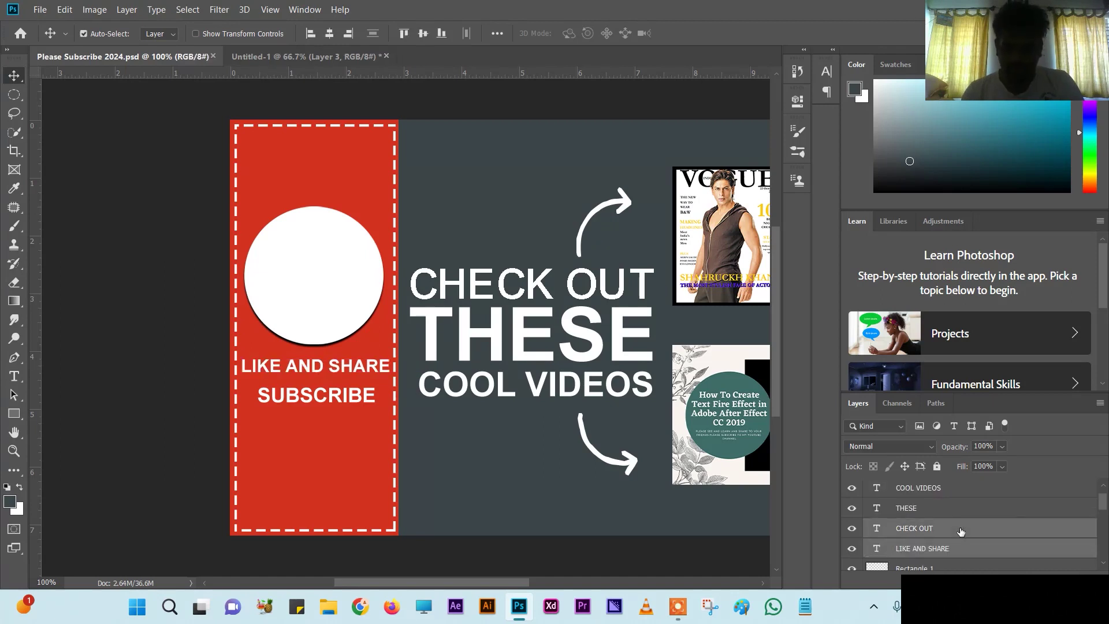
key("ctrl")
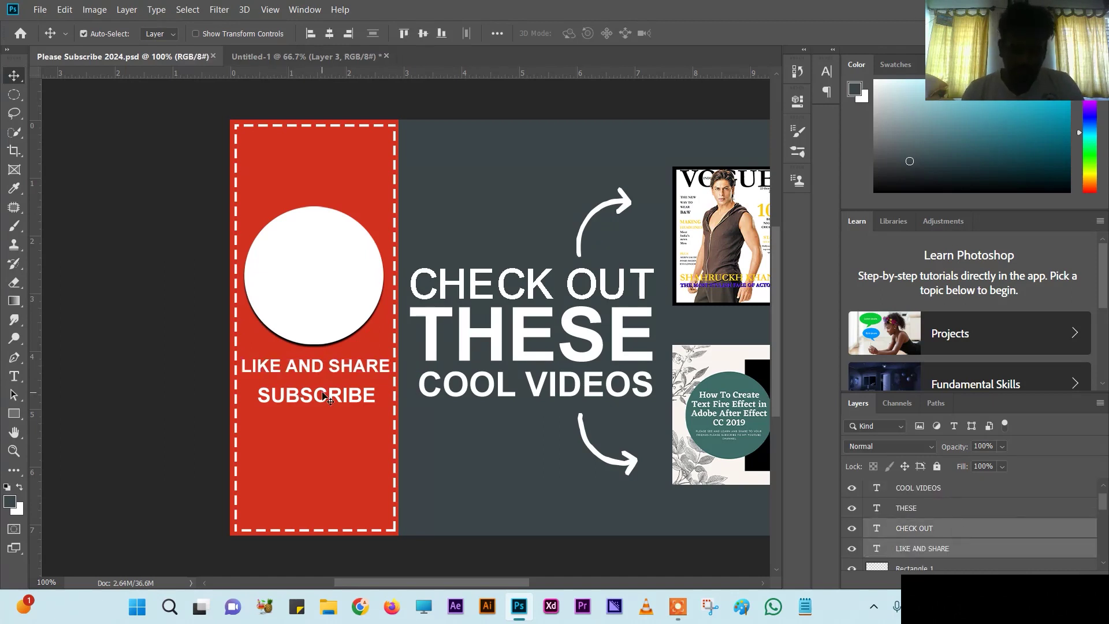
mouse_move(326, 401)
left_mouse_down()
mouse_move(327, 55)
mouse_move(407, 402)
left_mouse_up()
left_click(173, 56)
mouse_move(307, 376)
left_mouse_down()
mouse_move(376, 66)
mouse_move(379, 320)
left_mouse_up()
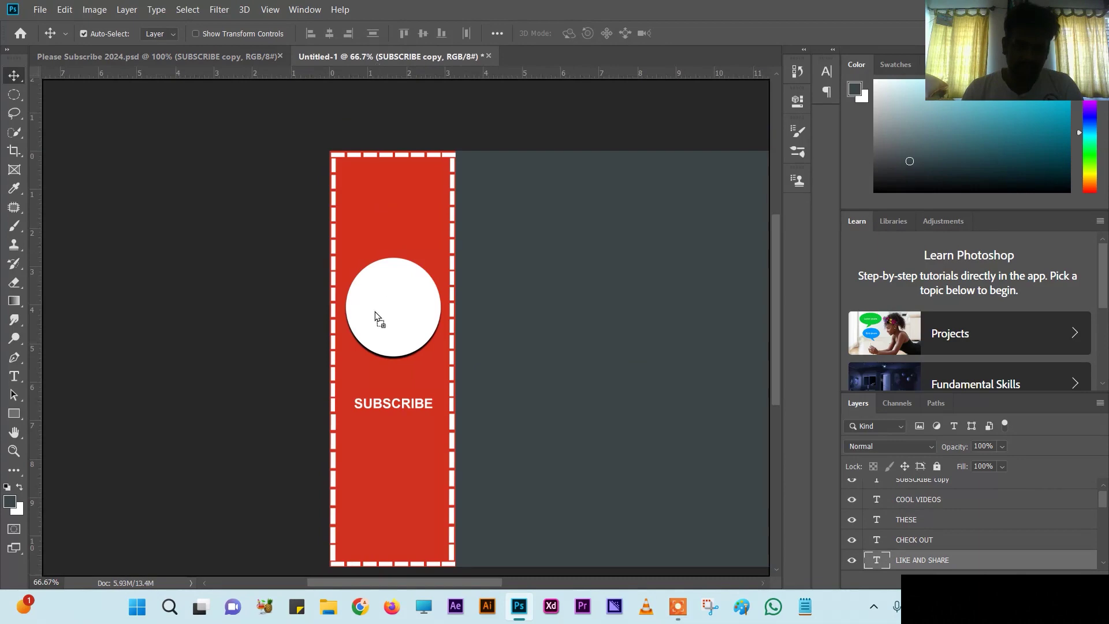
left_click_drag(374, 378, 426, 387)
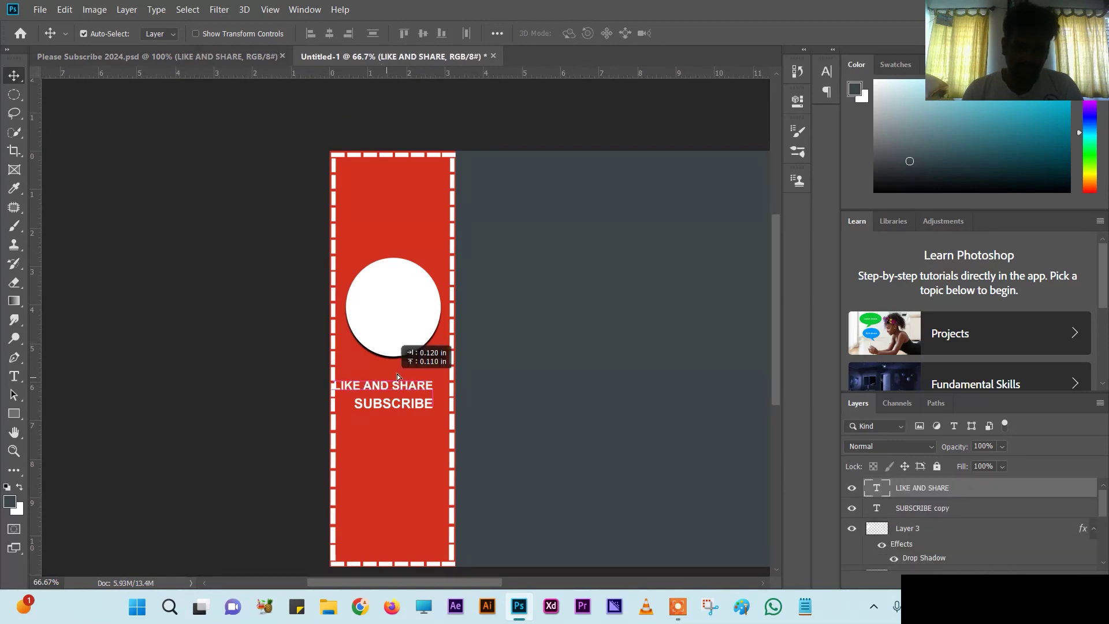
Step: Select the CHECK OUT, THESE and COOL VIDEOS text layers and drag them toward Untitled-1
left_click(233, 60)
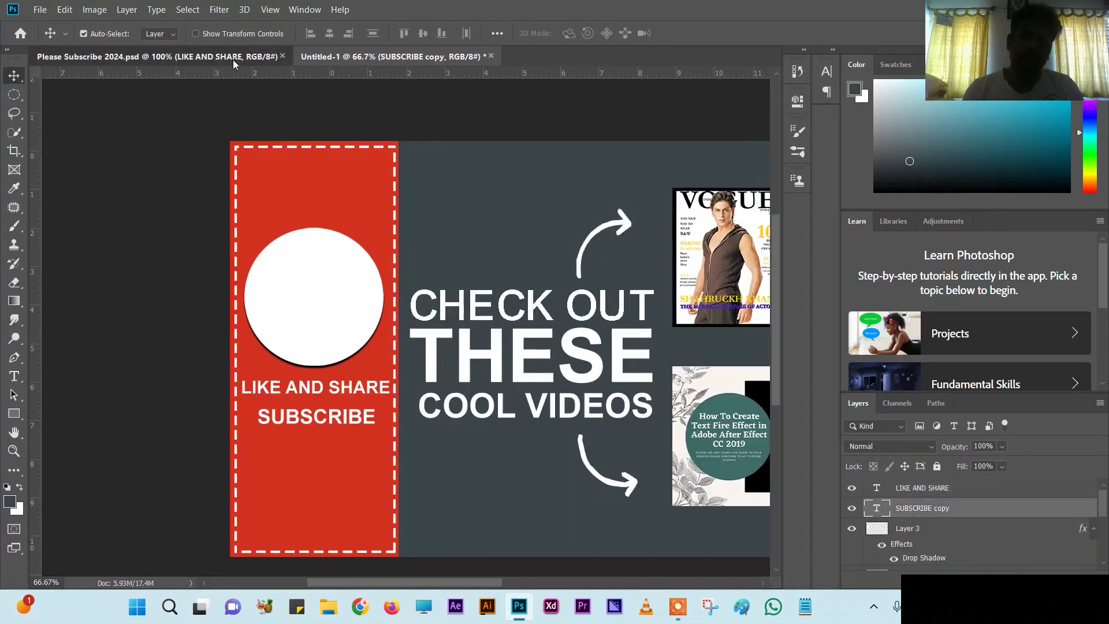
left_click(480, 307)
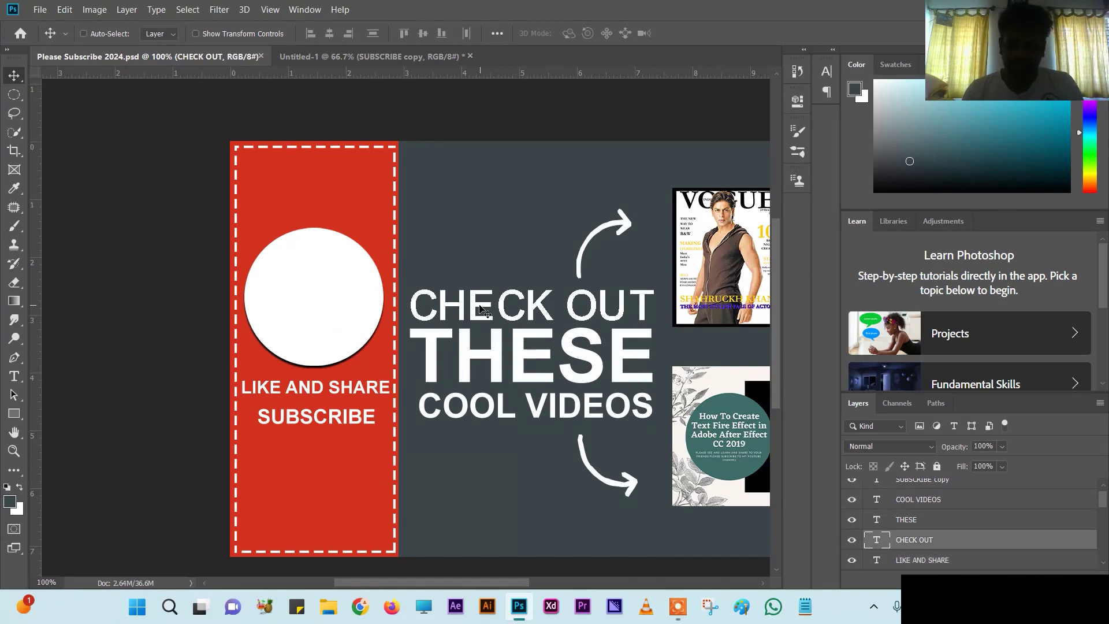
key("ctrl")
left_click(906, 519, "ctrl")
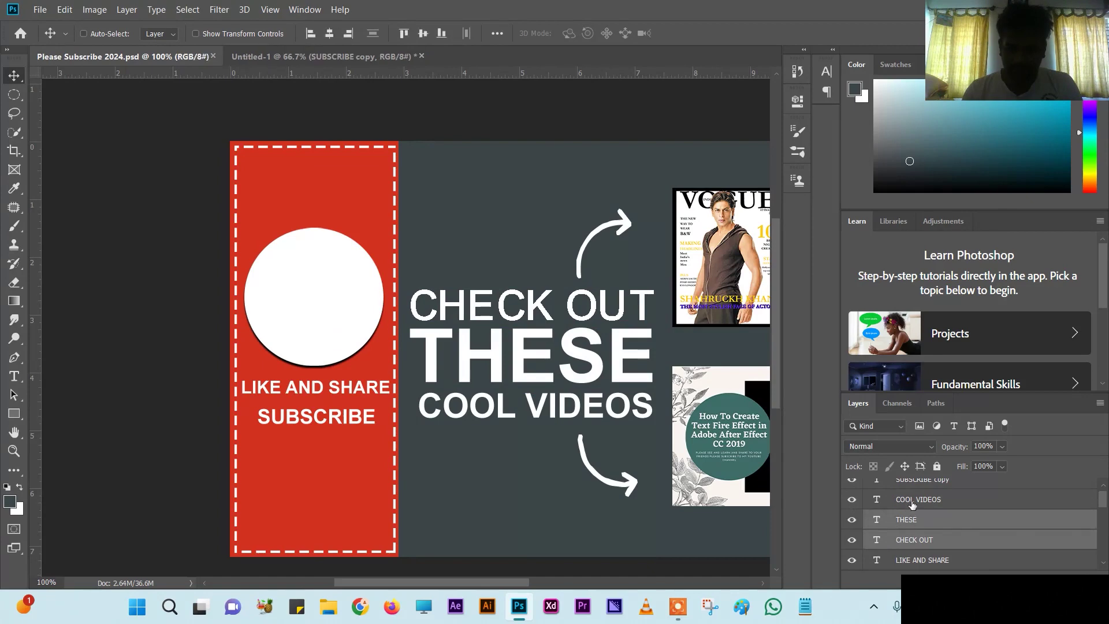
left_click(910, 500, "ctrl")
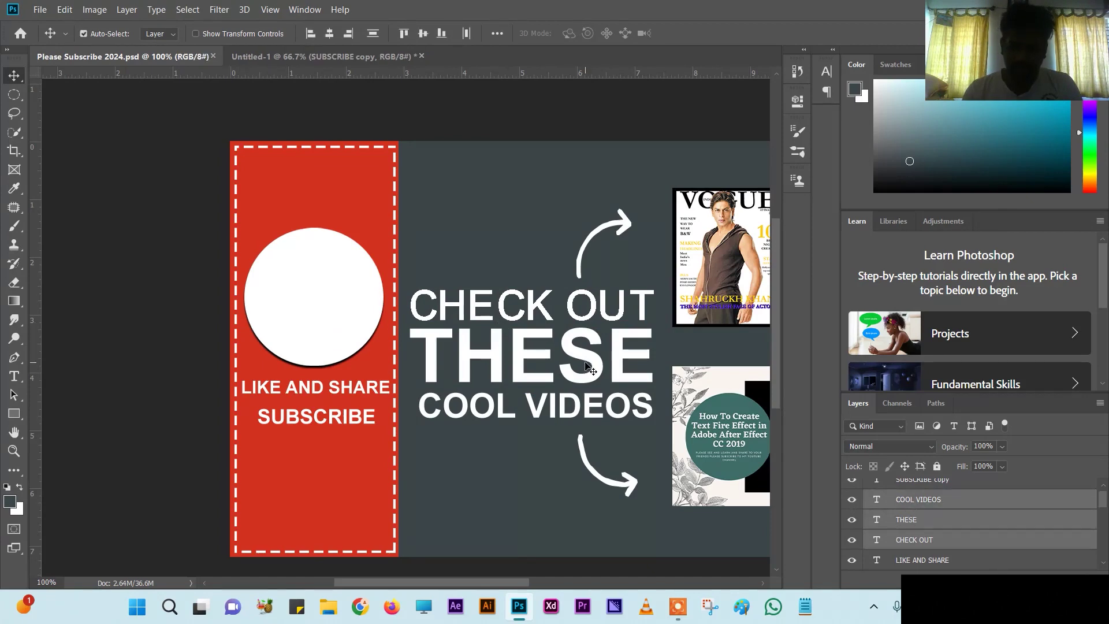
left_click_drag(588, 364, 339, 65)
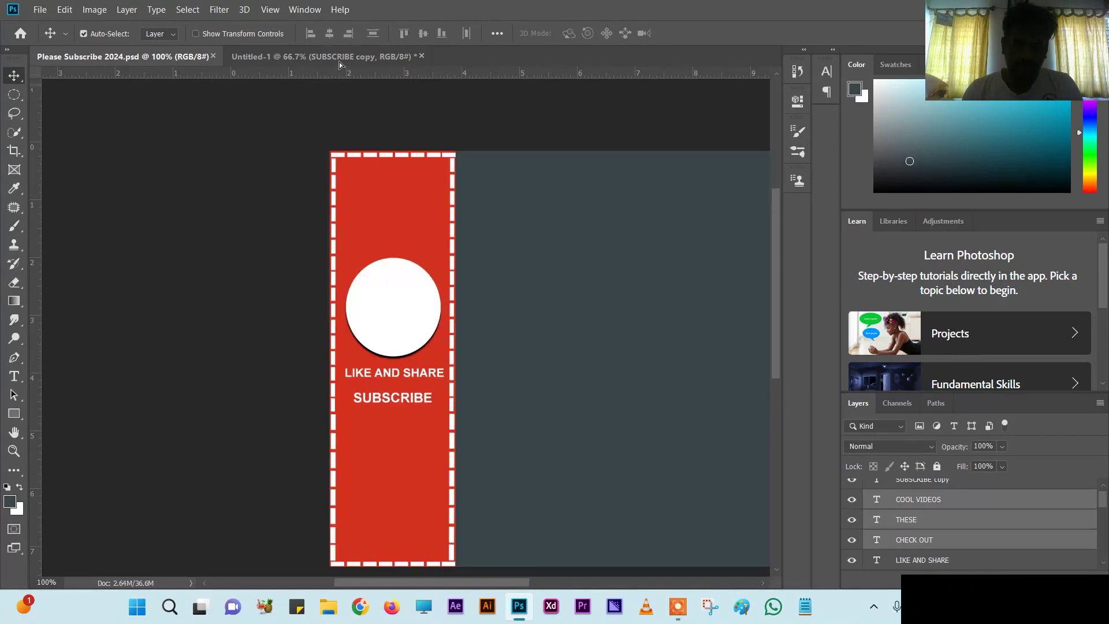
Step: Drop the headline text beside the sidebar and enlarge it to about 186%
left_click_drag(340, 66, 617, 368)
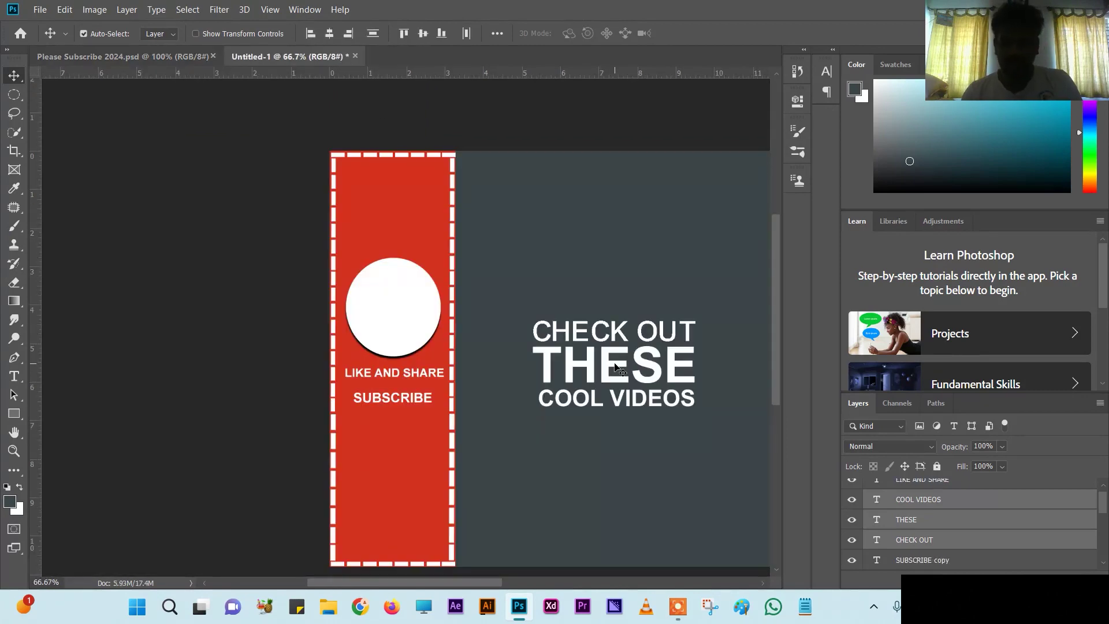
key("ctrl+minus")
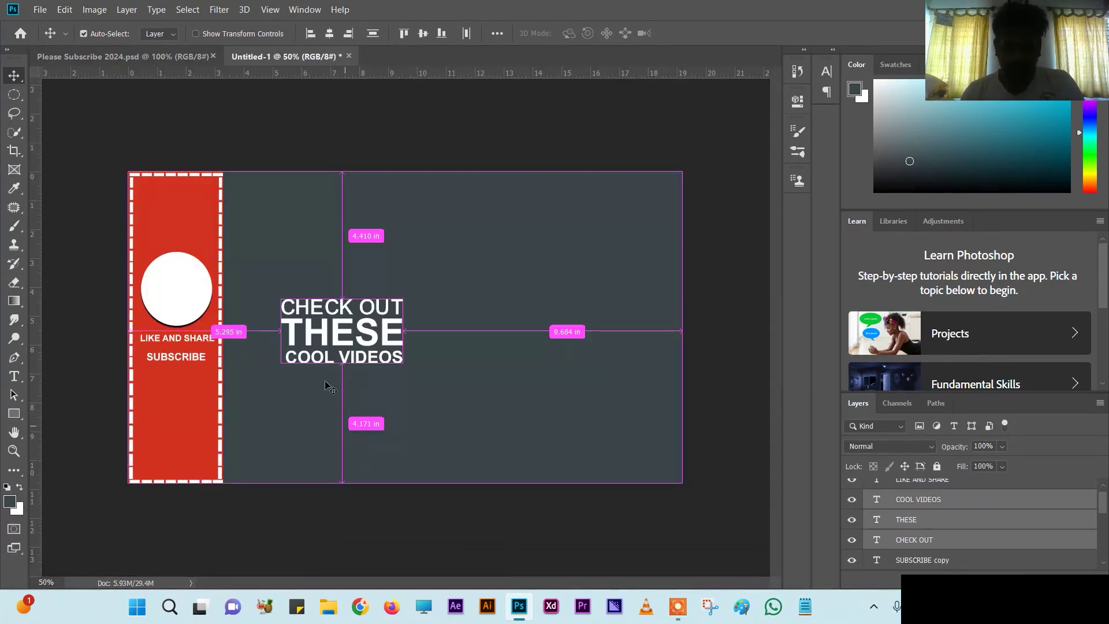
mouse_move(336, 336)
left_mouse_down()
mouse_move(350, 321)
mouse_move(335, 316)
left_mouse_up()
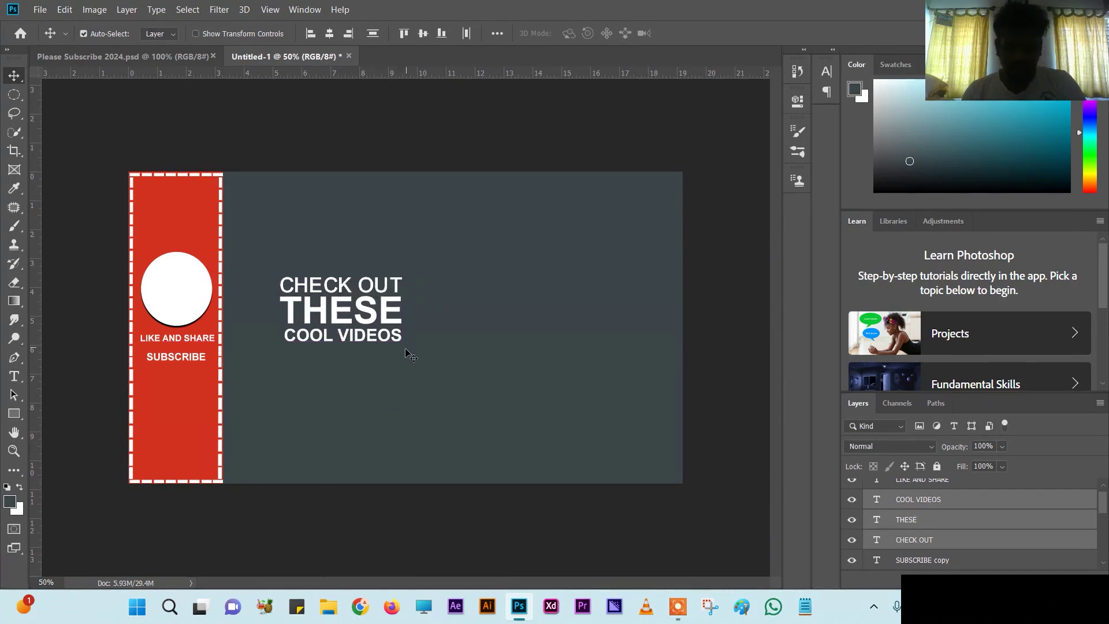
key("ctrl+t")
left_click_drag(398, 340, 502, 398)
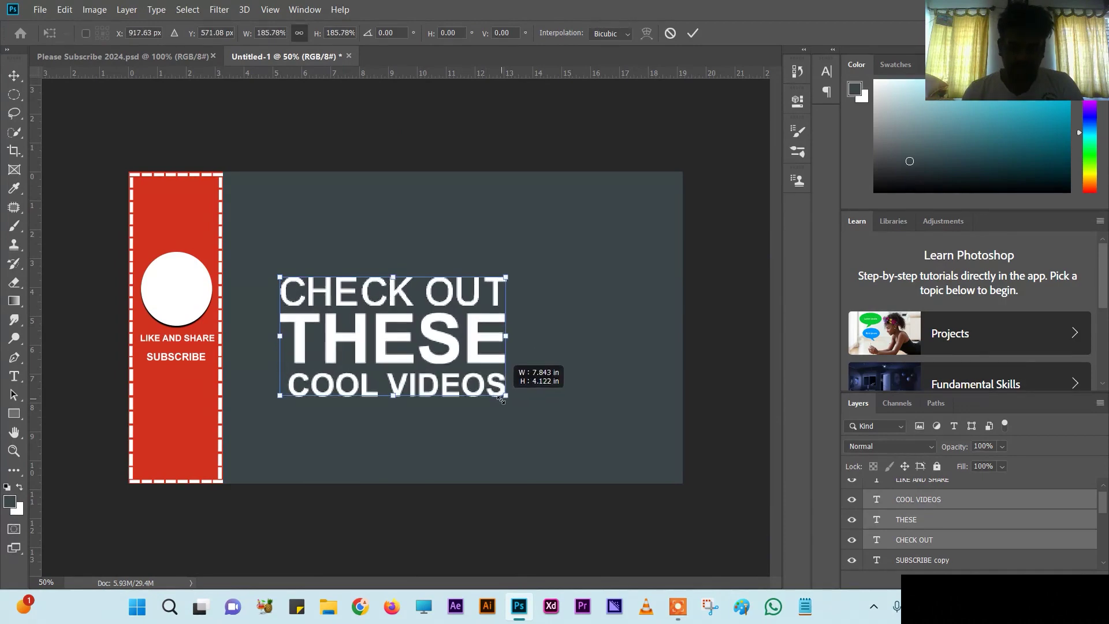
left_click_drag(502, 398, 508, 408)
key("Return")
Step: Bring in the curved arrows from the reference design, one above and one below the headline
key("ctrl+Tab")
mouse_move(619, 305)
left_mouse_down()
mouse_move(402, 202)
mouse_move(411, 242)
left_mouse_up()
left_click_drag(415, 299, 422, 406)
left_click(906, 546)
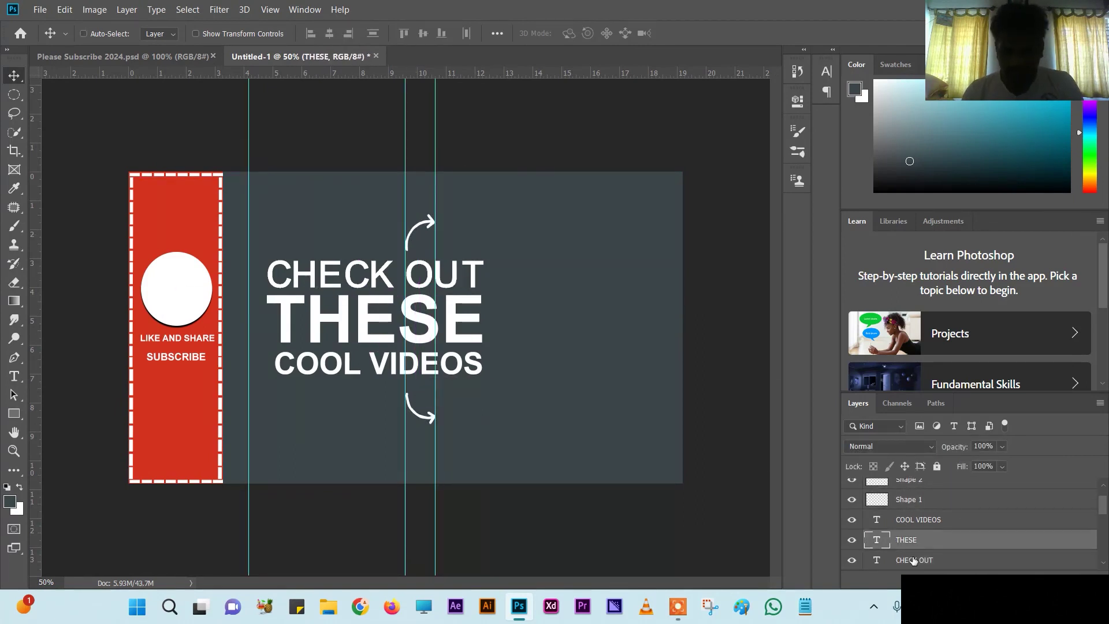
Step: Nudge the headline text and both arrow shapes left, and align a guide with the arrows
key("shift+Left")
key("shift+Left")
key("shift+Left")
left_click(921, 531)
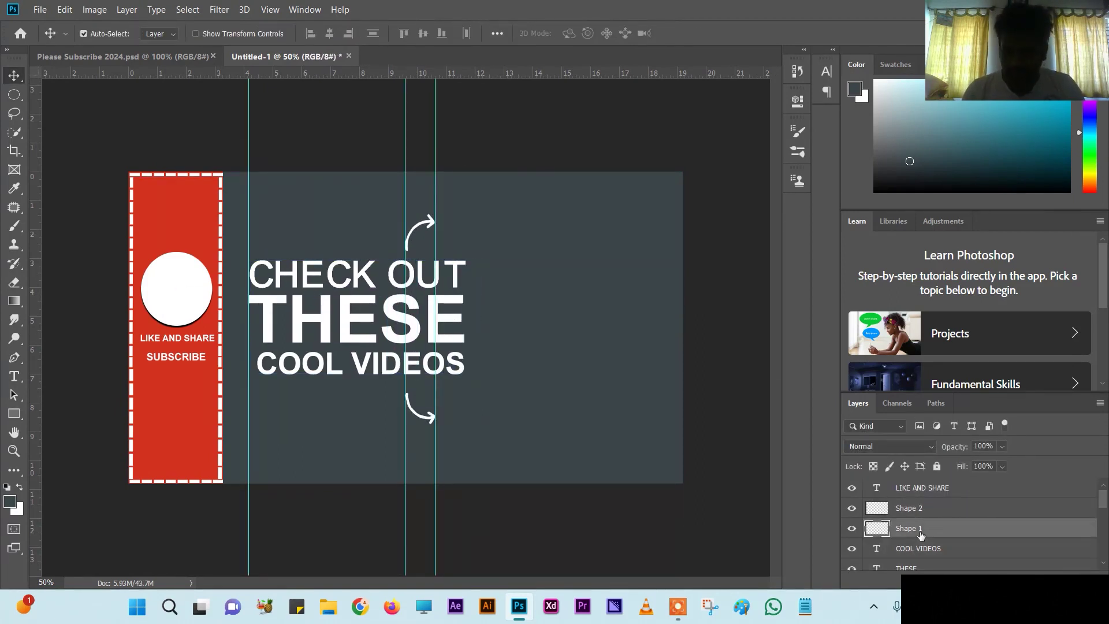
left_click(912, 508, "shift")
key("shift+Left")
key("shift+Left")
key("shift+Left")
mouse_move(405, 162)
left_mouse_down()
mouse_move(426, 161)
mouse_move(411, 161)
left_mouse_up()
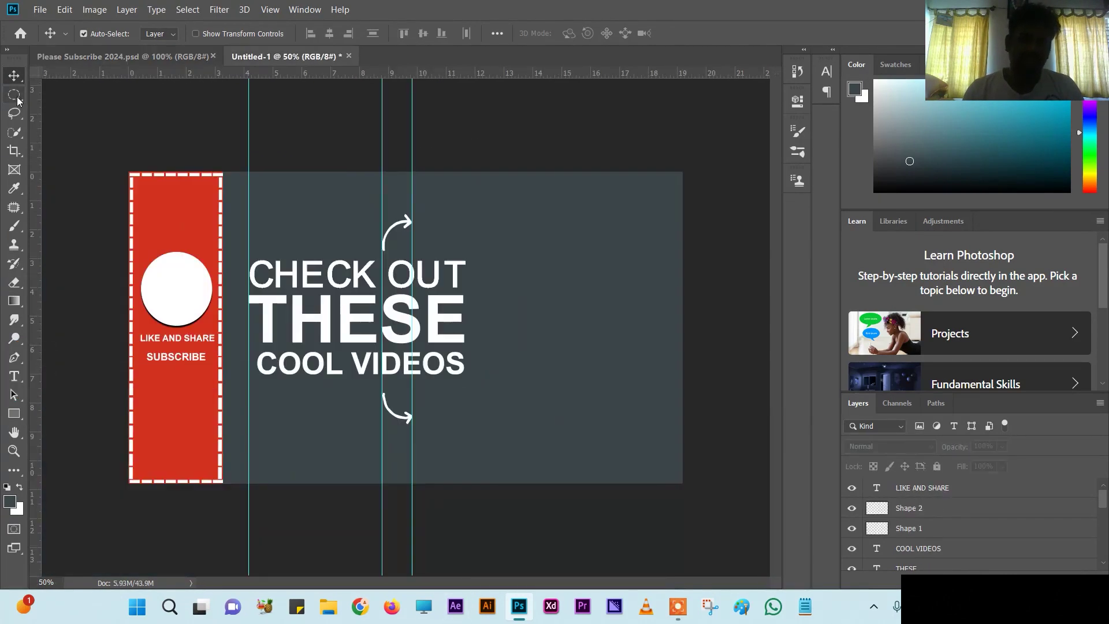
Step: Draw a rectangular selection at the canvas's upper right
right_click(15, 96)
left_click(69, 94)
left_click_drag(483, 201, 670, 290)
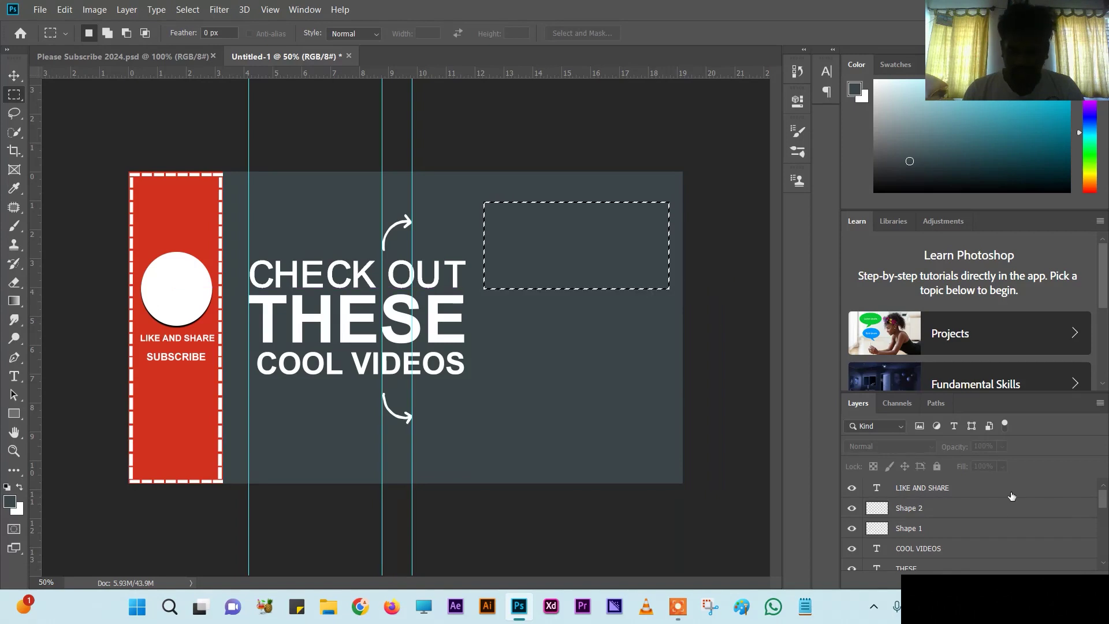
Step: Fill the rectangle with white on a new layer and deselect
key("ctrl+shift+alt+n")
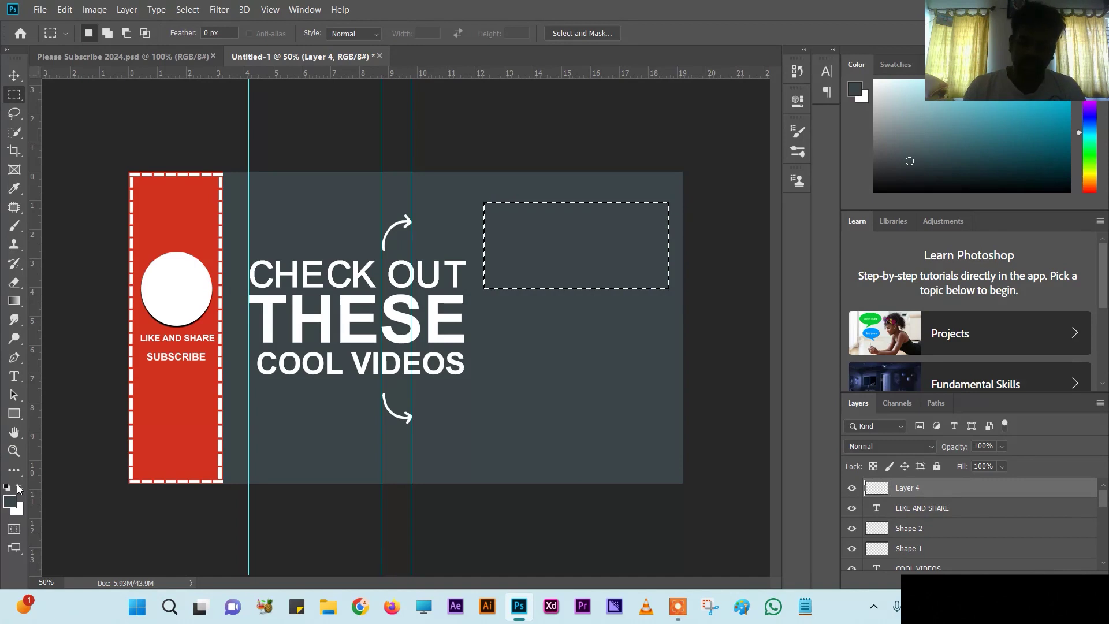
key("ctrl+BackSpace")
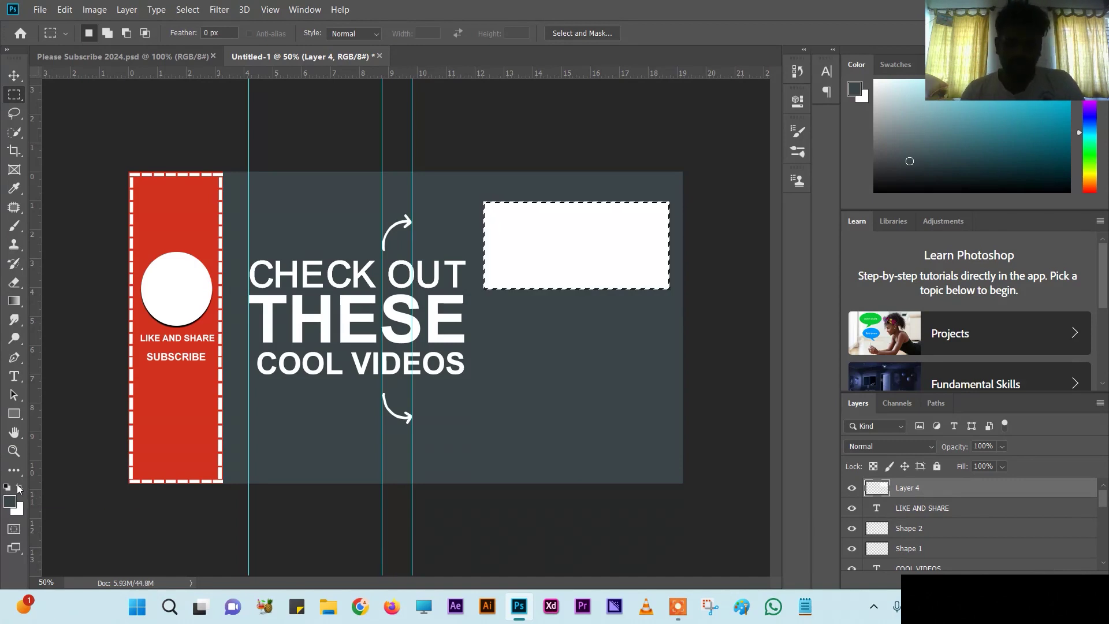
key("ctrl+d")
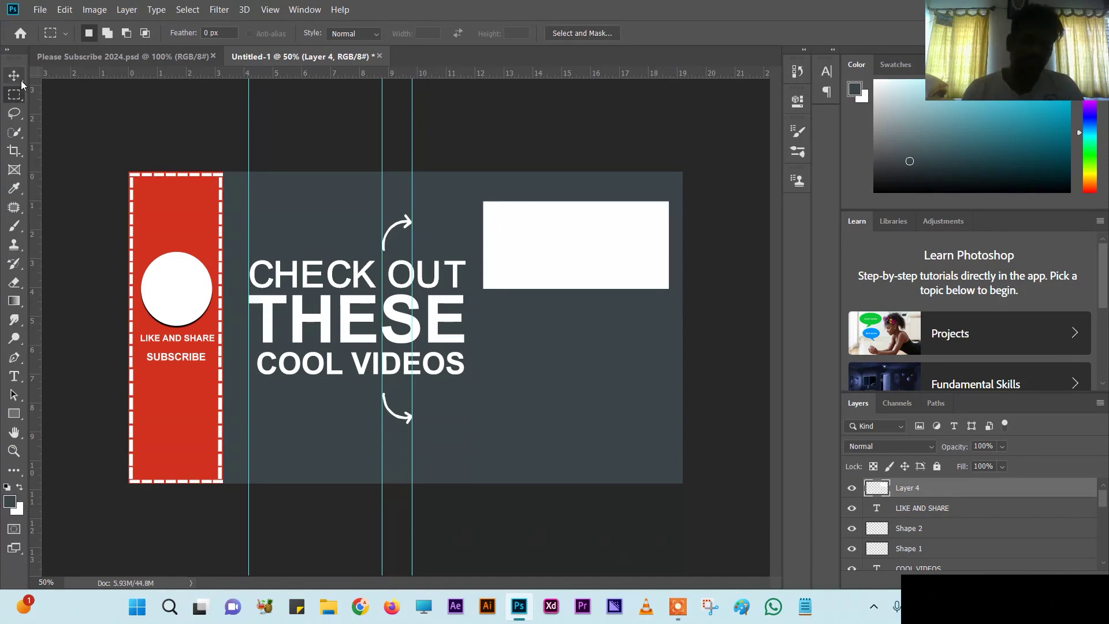
Step: Duplicate the white box below the original and even out the spacing between them
left_click(15, 77)
left_click_drag(538, 267, 536, 433)
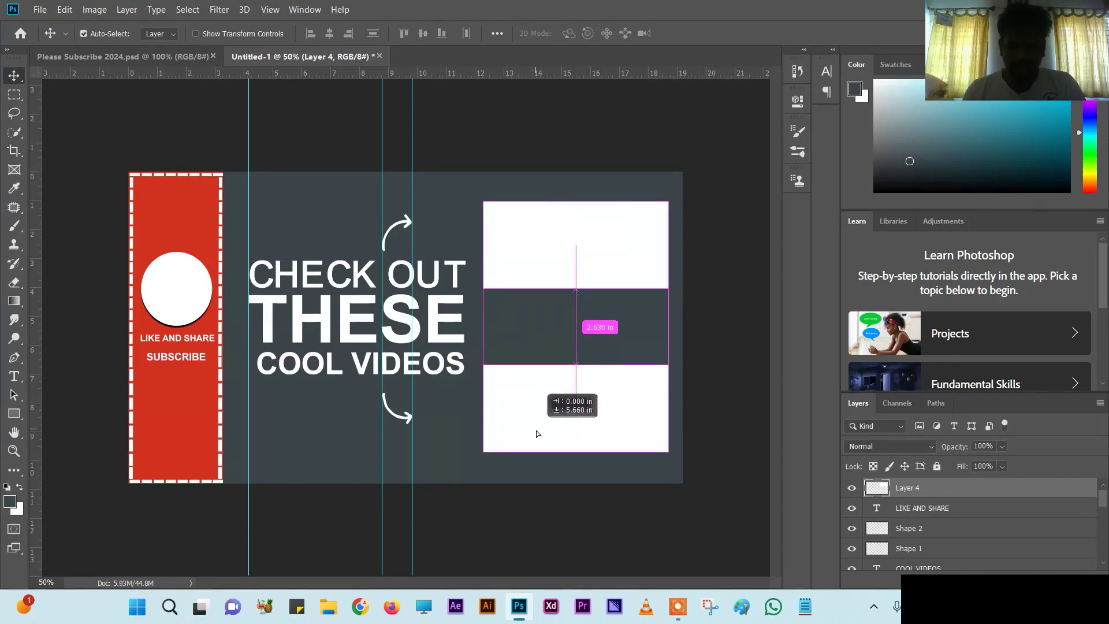
left_click_drag(536, 431, 536, 431)
left_click_drag(550, 278, 550, 284)
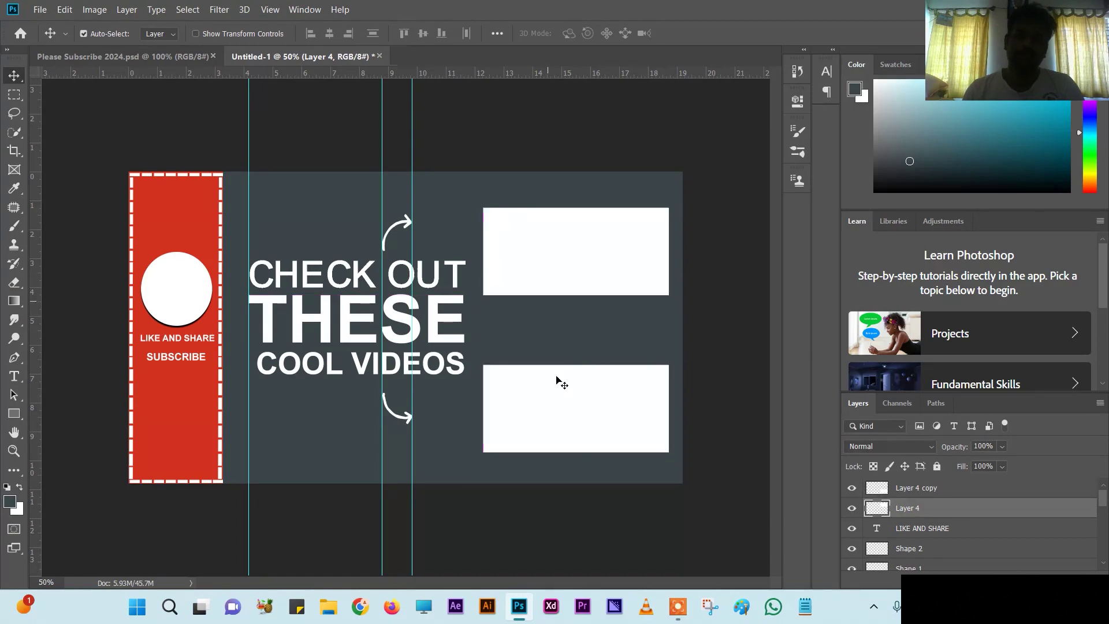
left_click_drag(564, 426, 563, 417)
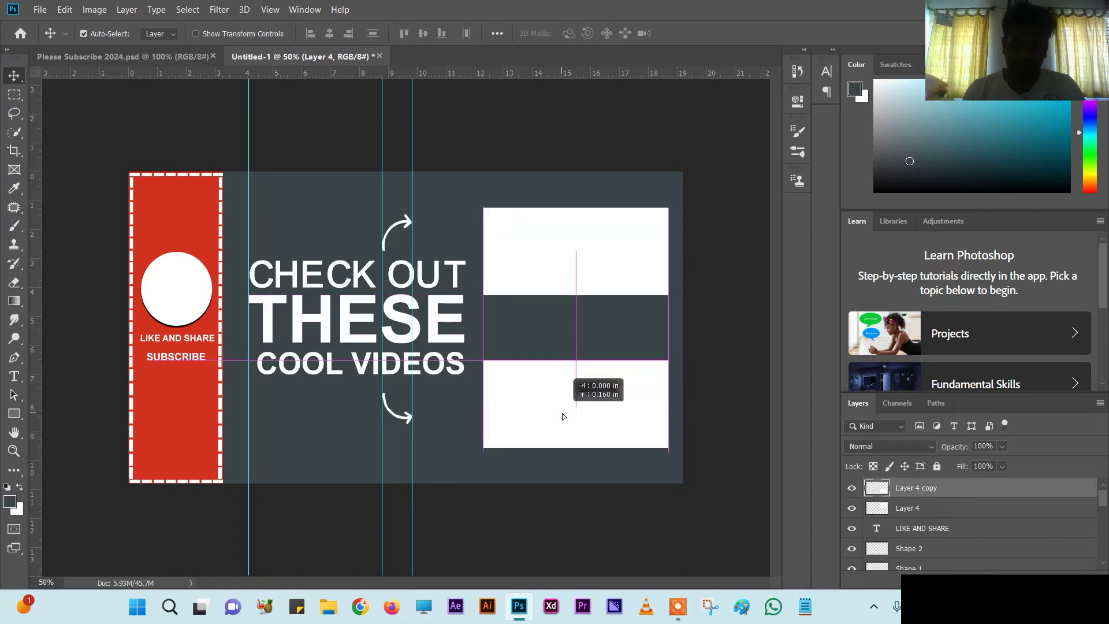
left_click_drag(563, 416, 563, 416)
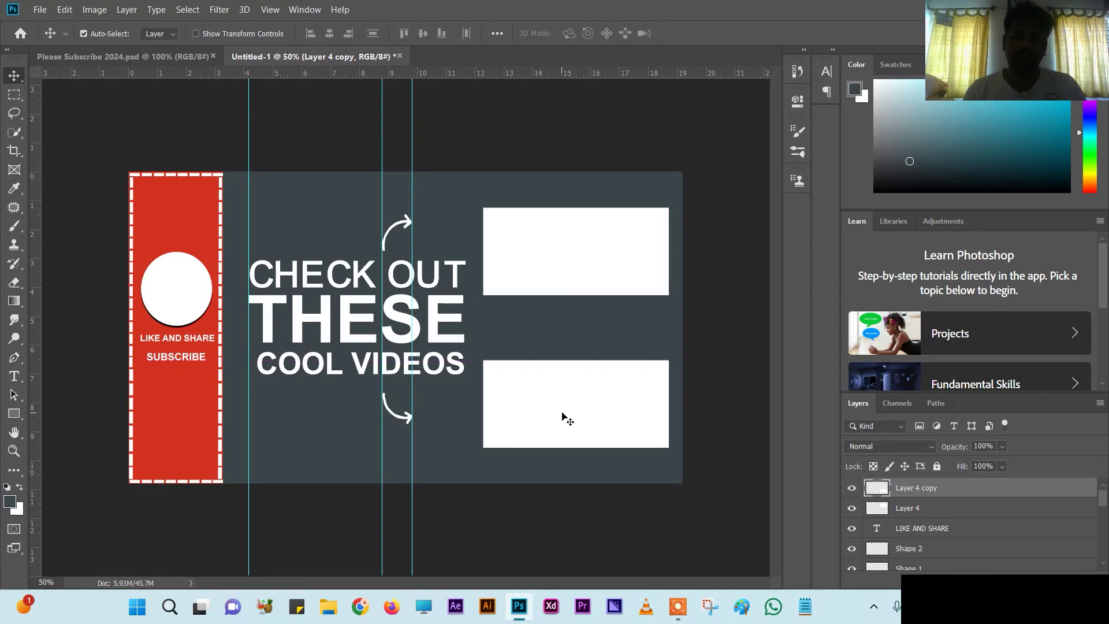
Step: Add a drop shadow to the Layer 4 copy box with distance 7 and spread 7
right_click(927, 494)
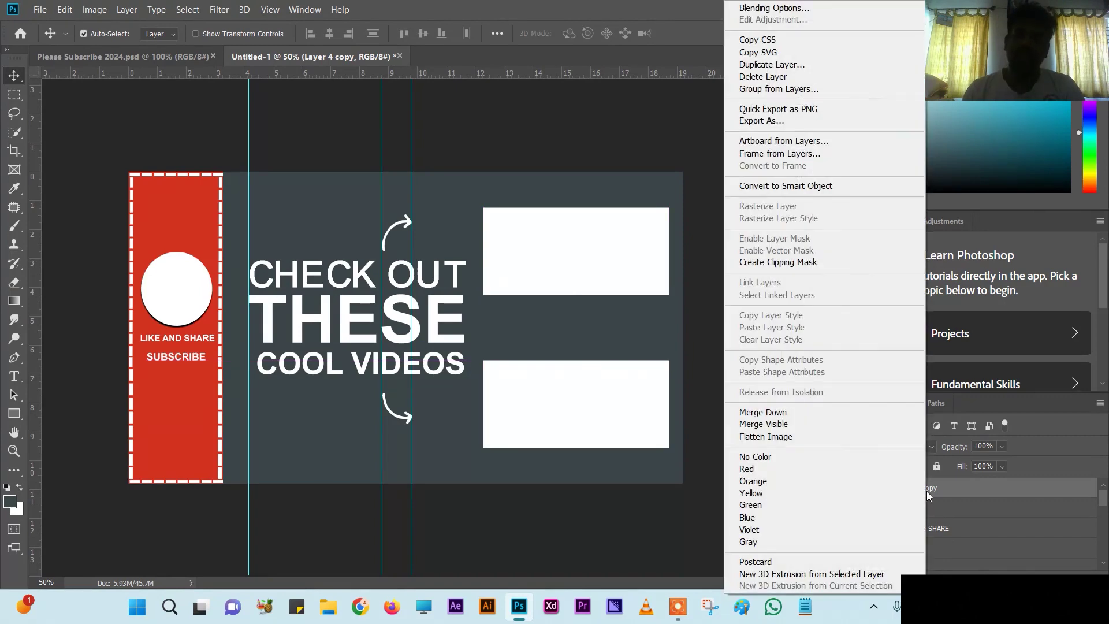
left_click(785, 6)
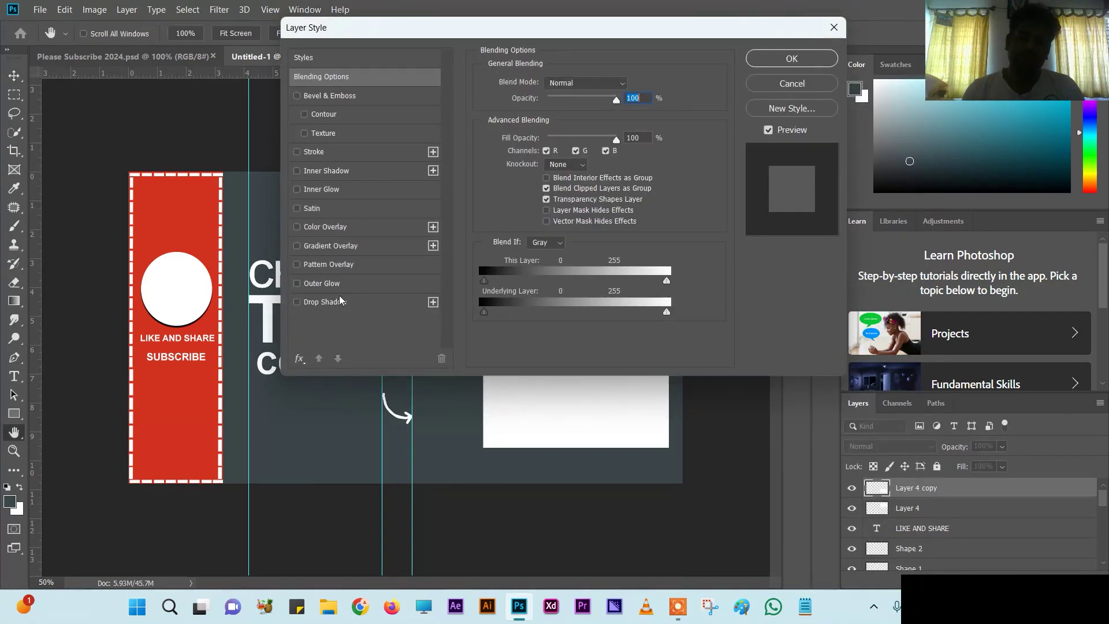
left_click(341, 303)
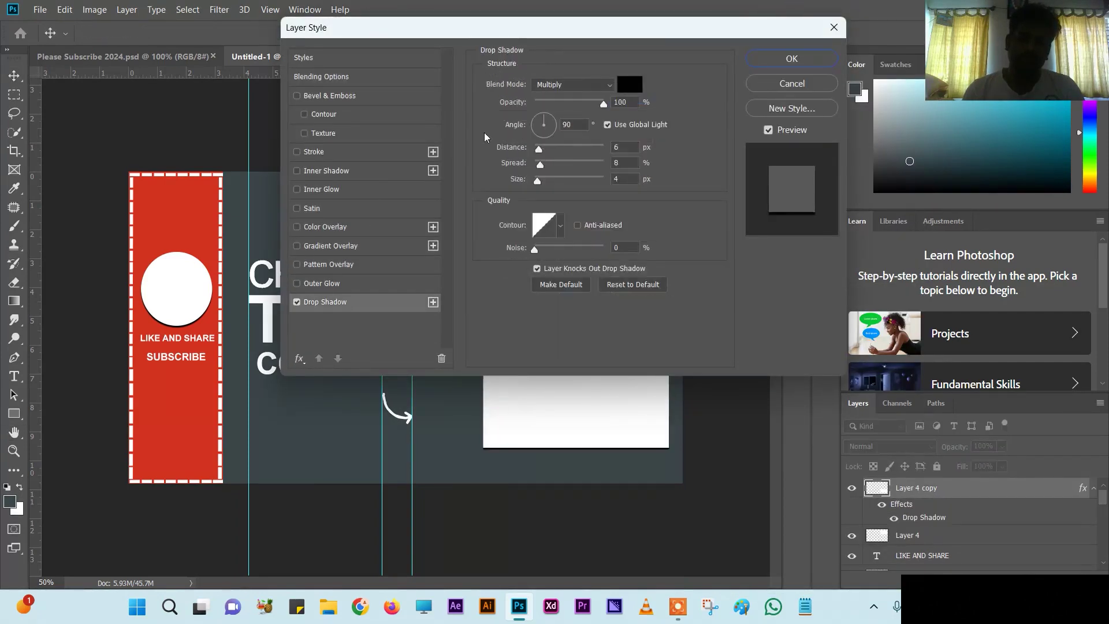
left_click(616, 148)
key("Up")
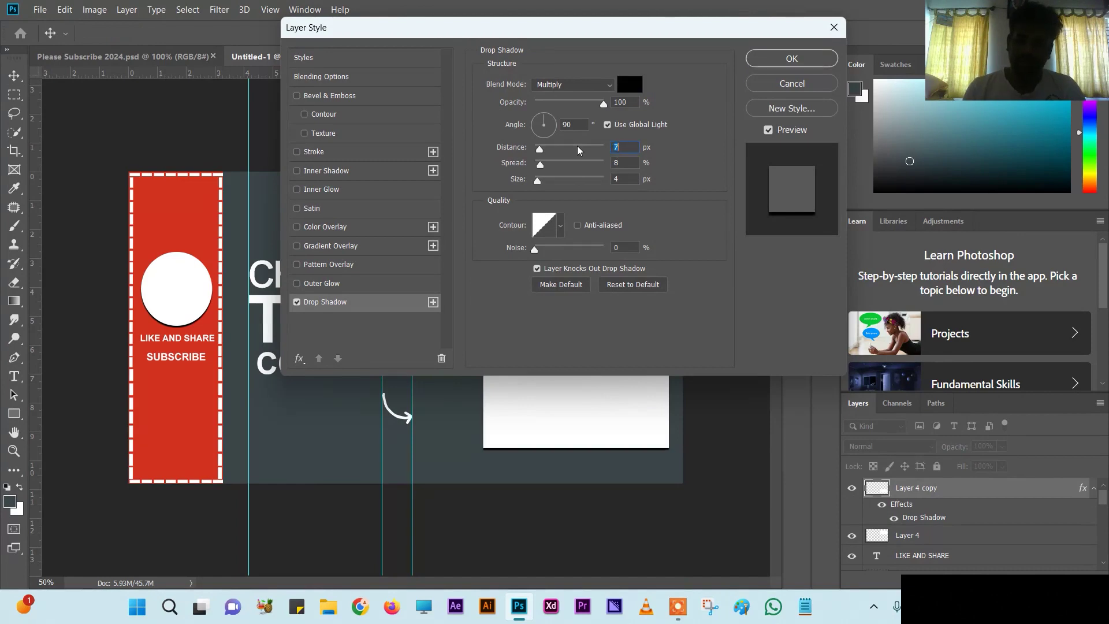
left_click_drag(580, 37, 540, 31)
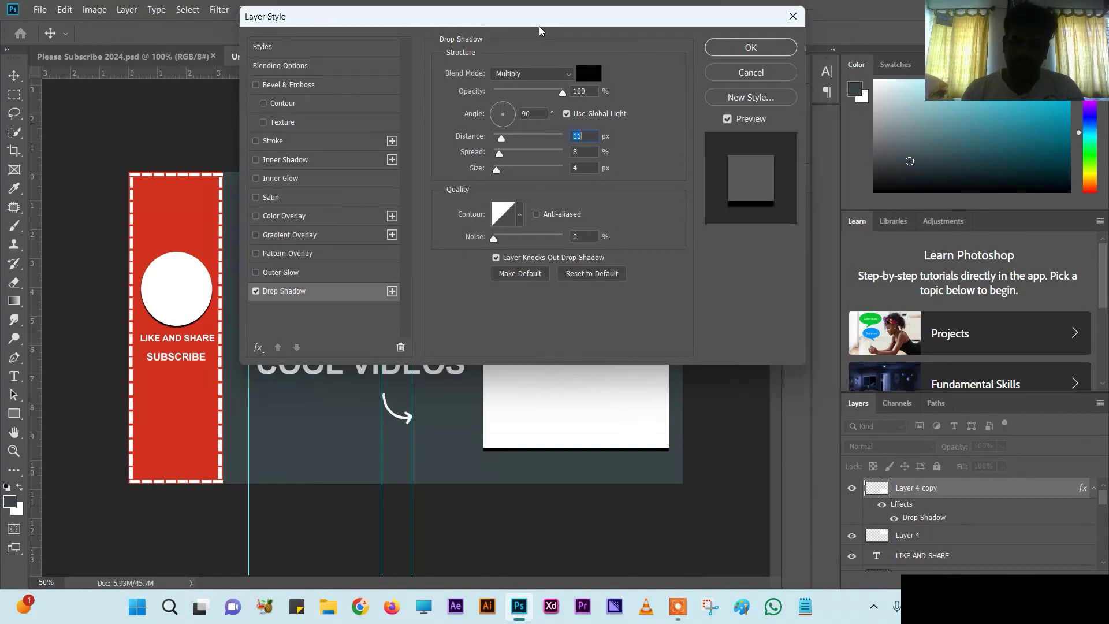
key("Down")
key("Down")
key("Down")
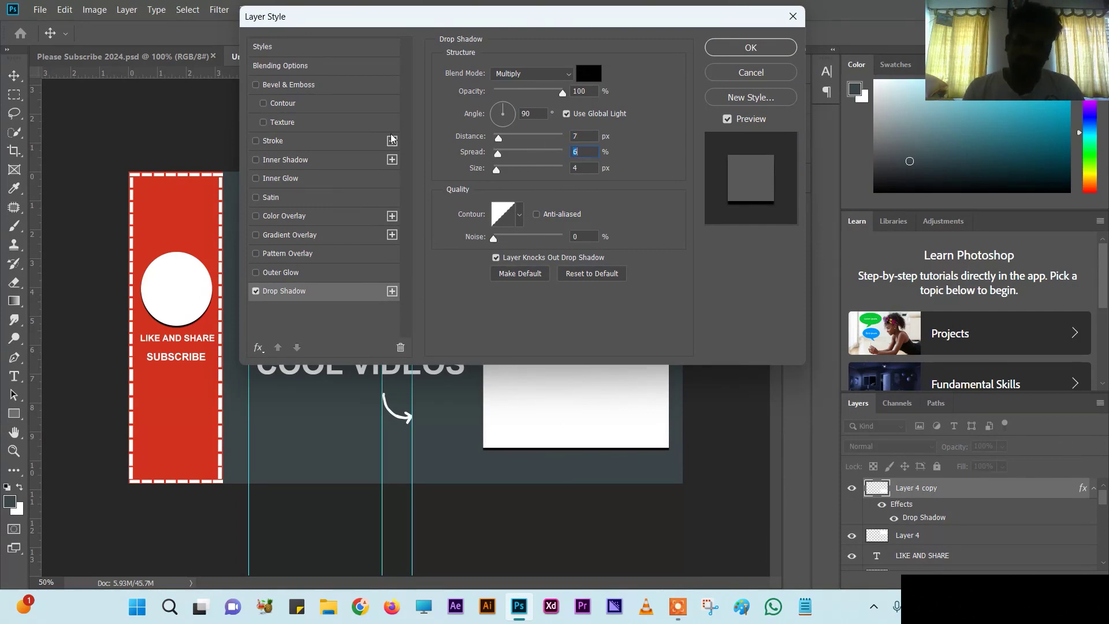
key("Down")
left_click(575, 168)
Step: Add a 12 px black stroke to the box and apply the styles
left_click(273, 140)
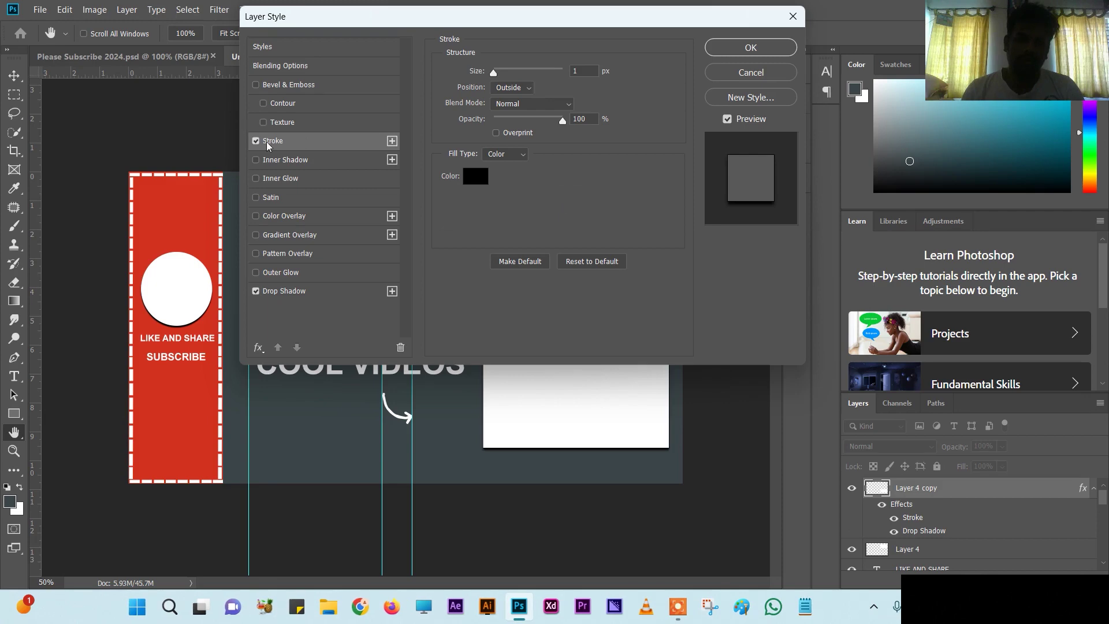
left_click(474, 176)
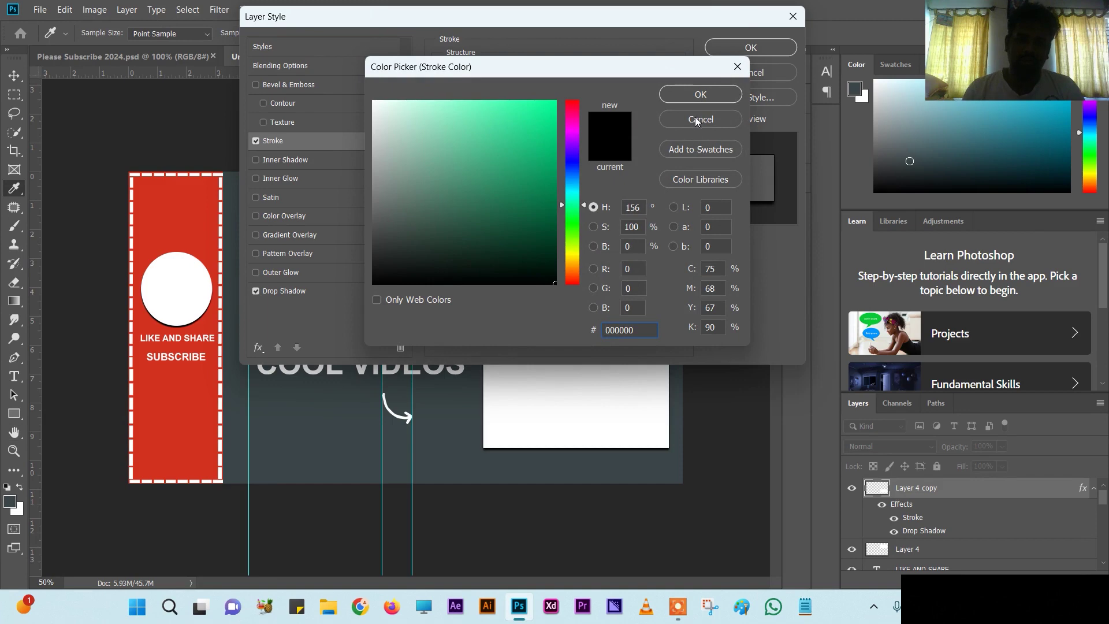
left_click(687, 98)
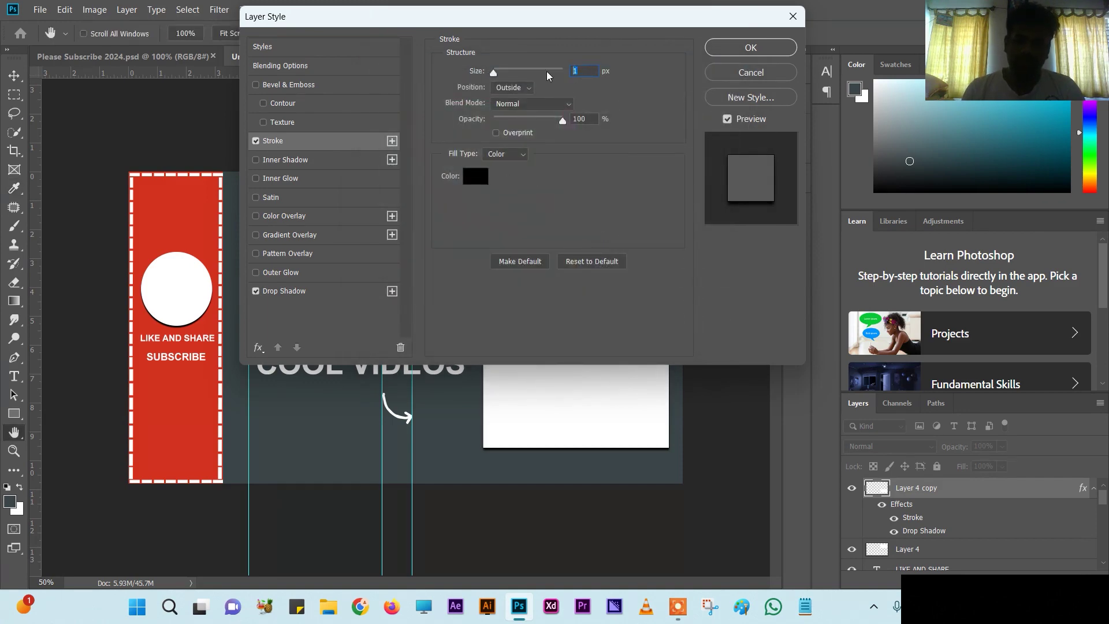
type("12")
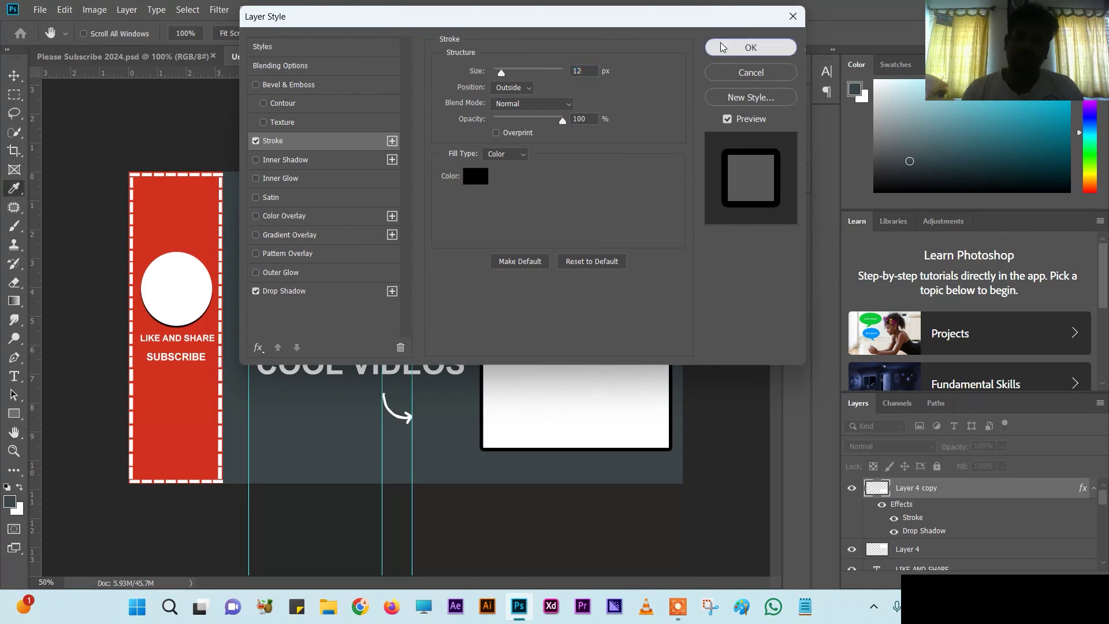
left_click(722, 48)
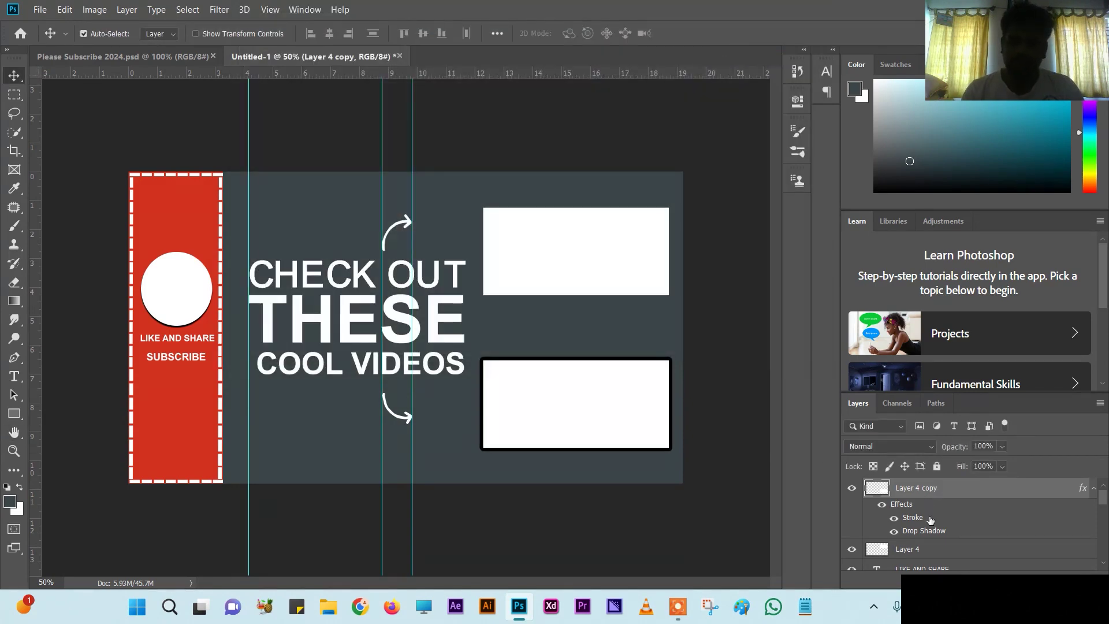
Step: Delete the plain Layer 4 box and duplicate the outlined box into the upper position
scroll(924, 537, "down", 3)
left_click(898, 494)
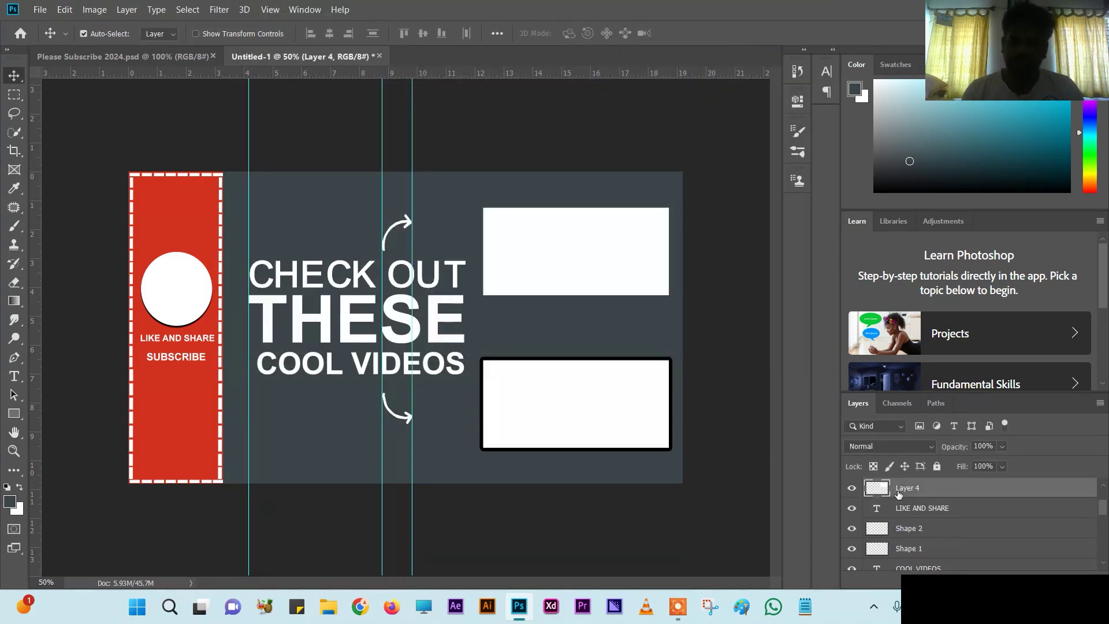
key("Delete")
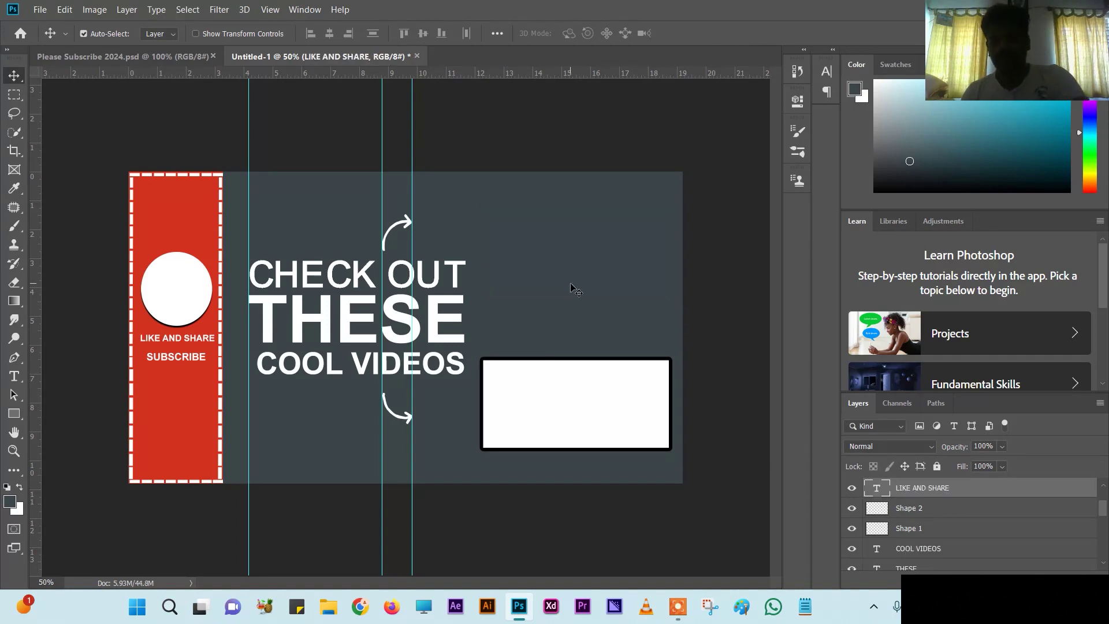
left_click(589, 390)
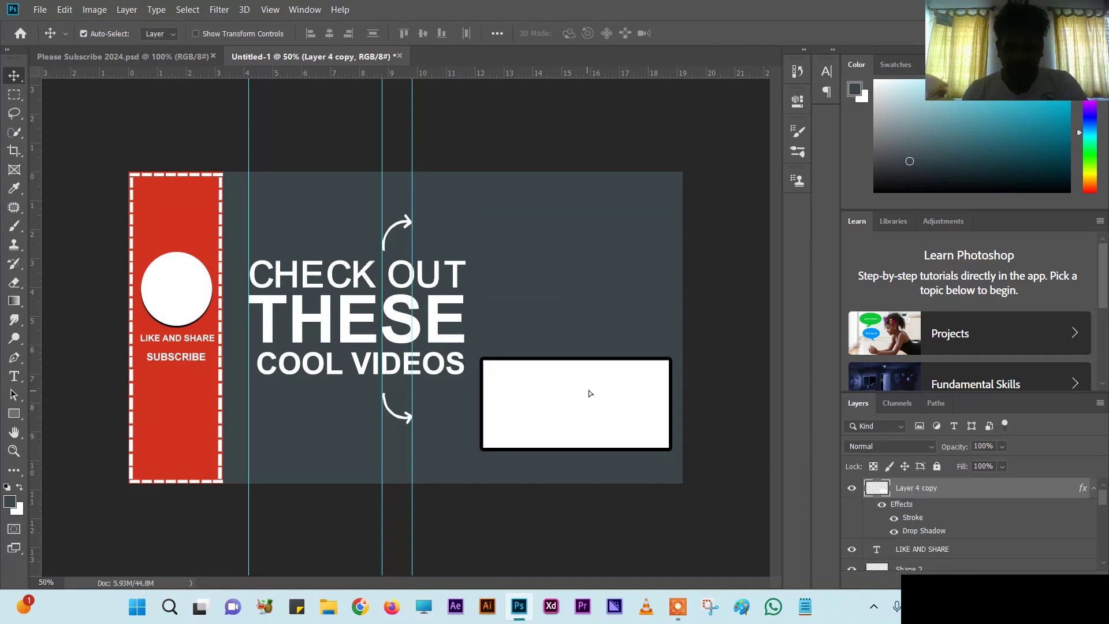
left_click_drag(589, 393, 584, 283)
left_click_drag(587, 263, 585, 238)
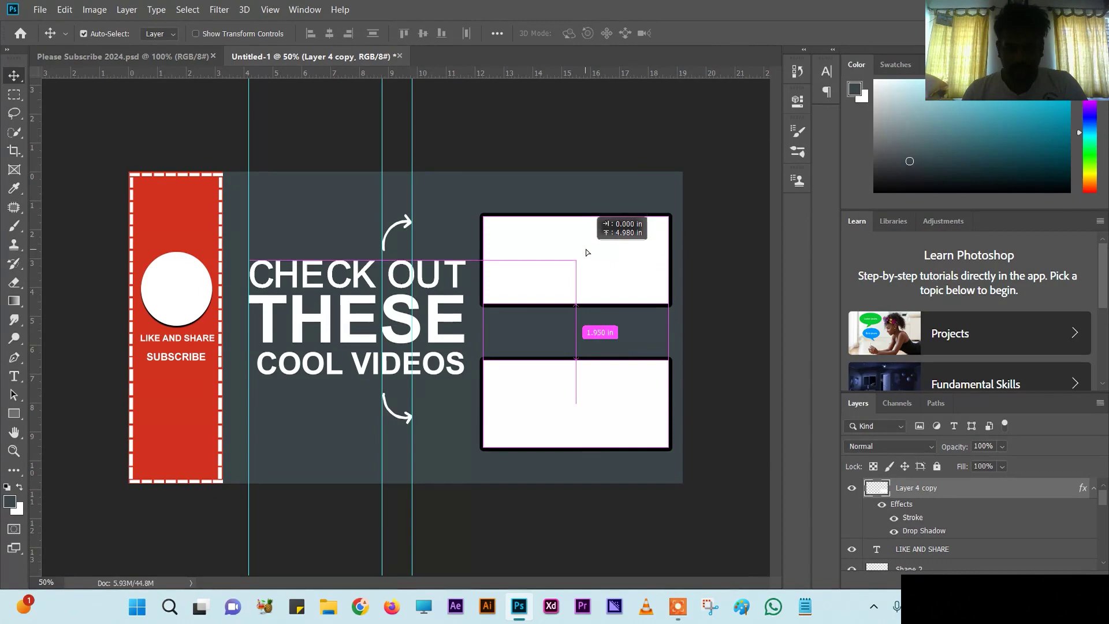
Step: Glance at the reference end screen, then return to Untitled-1 and select the red sidebar
left_click(121, 56)
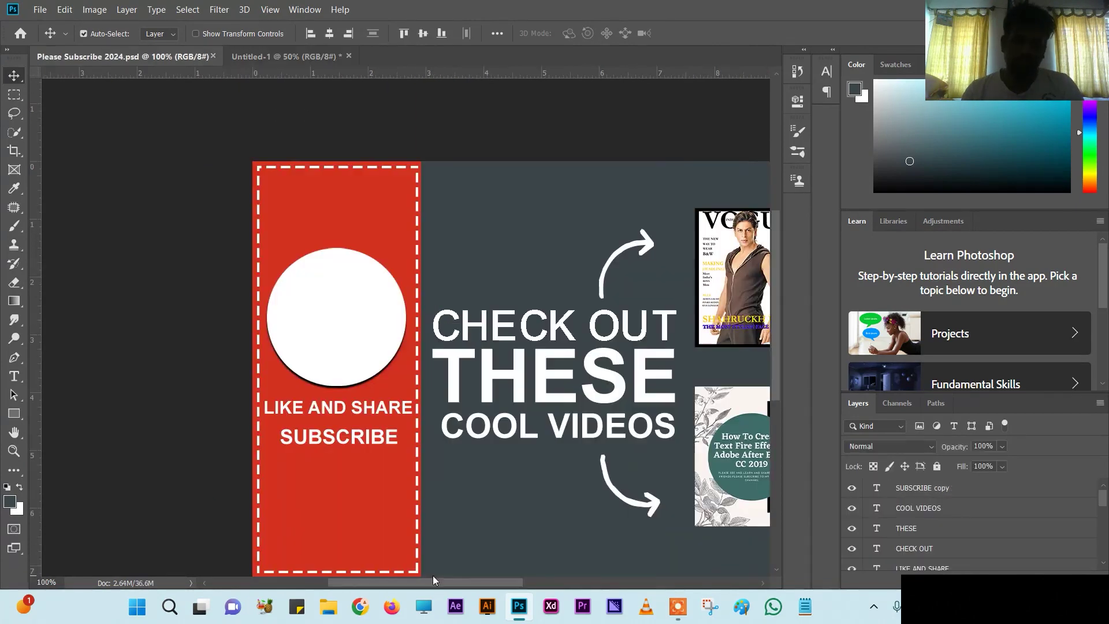
left_click(267, 56)
left_click(203, 224)
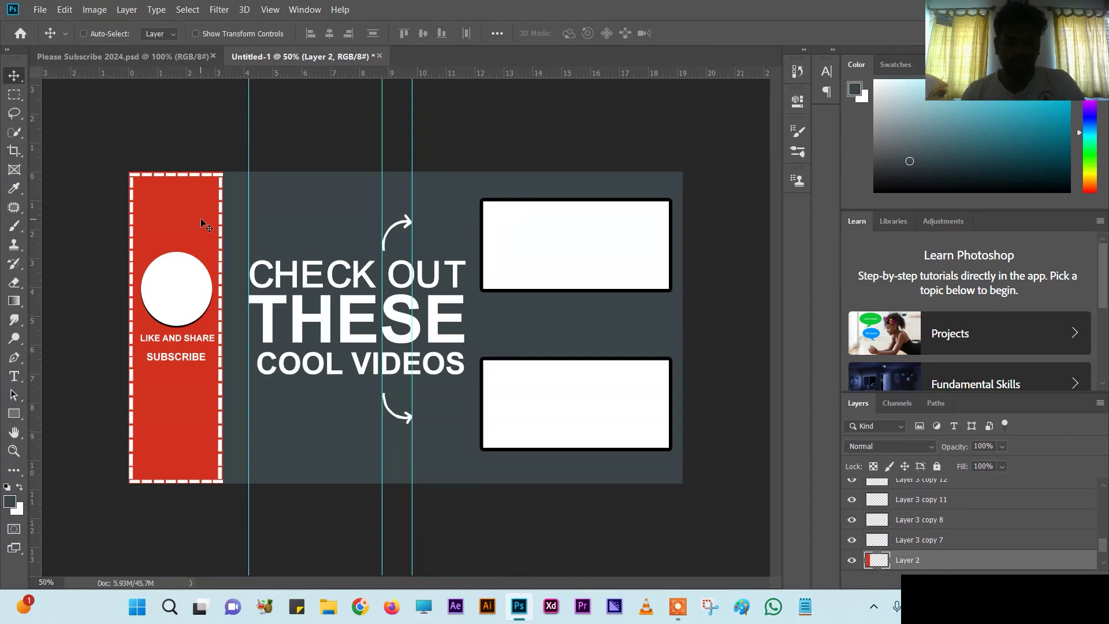
Step: Widen the red sidebar to the right and move the right dashed line to its new edge
key("ctrl+t")
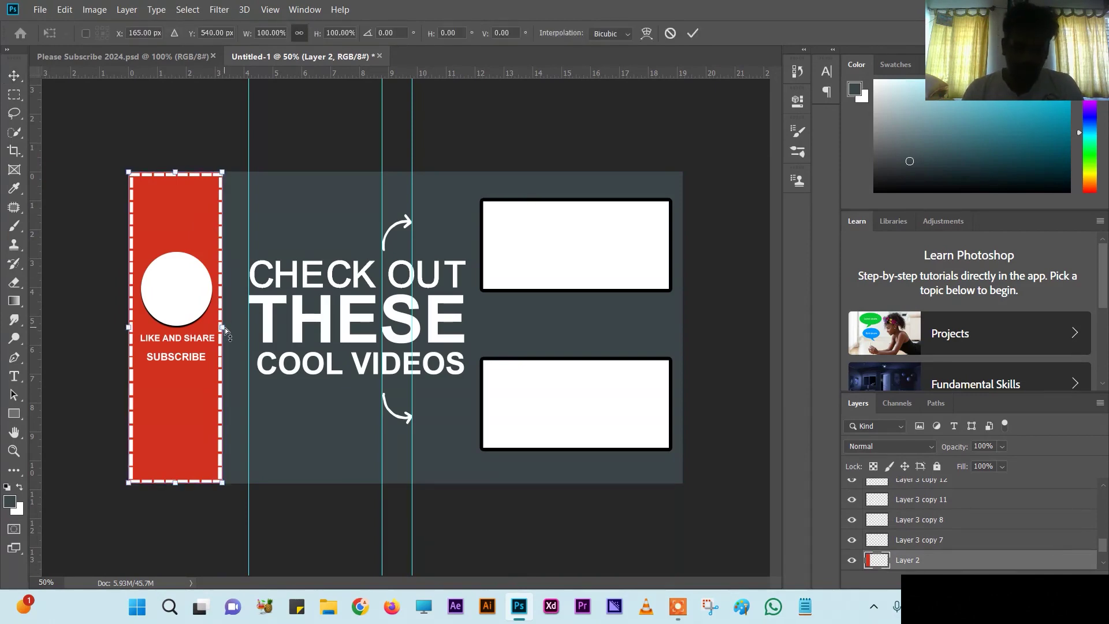
left_click_drag(223, 327, 250, 333)
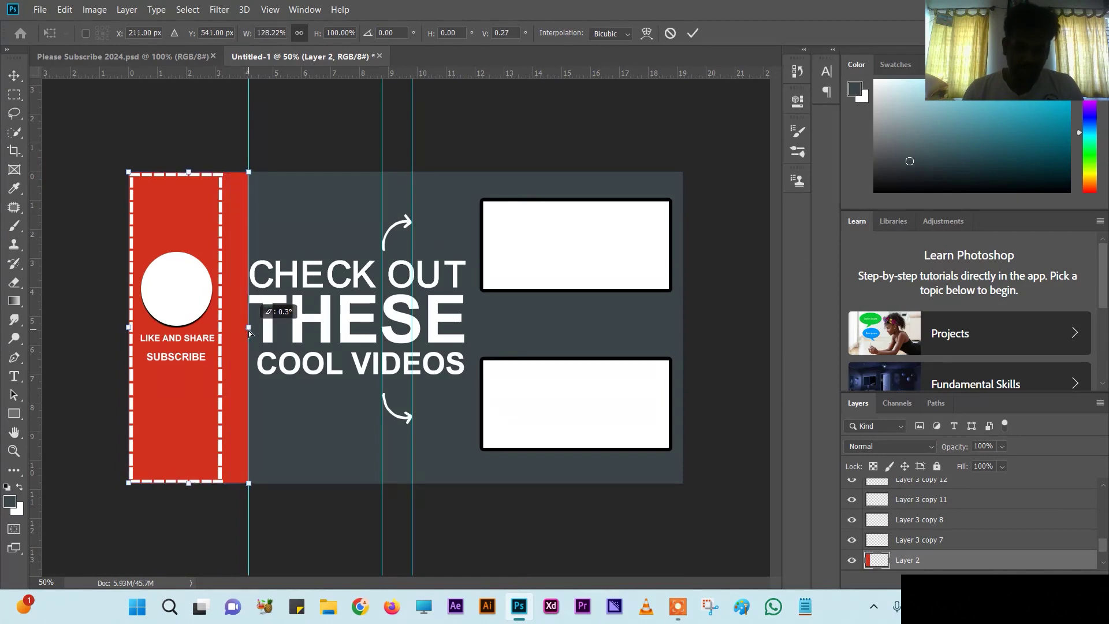
key("Return")
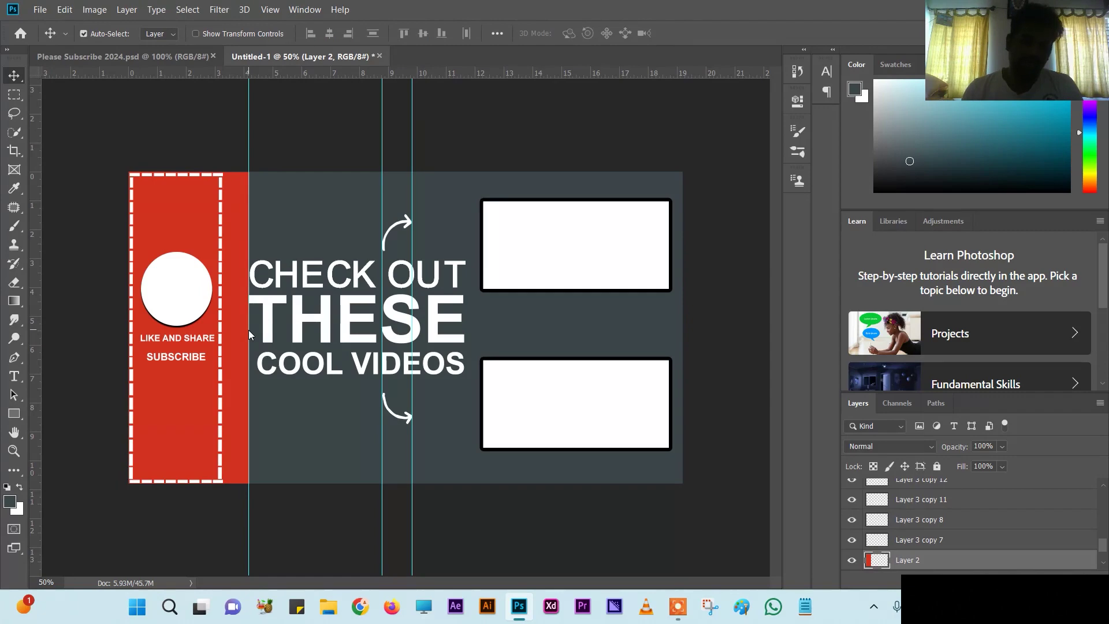
left_click_drag(220, 236, 243, 236)
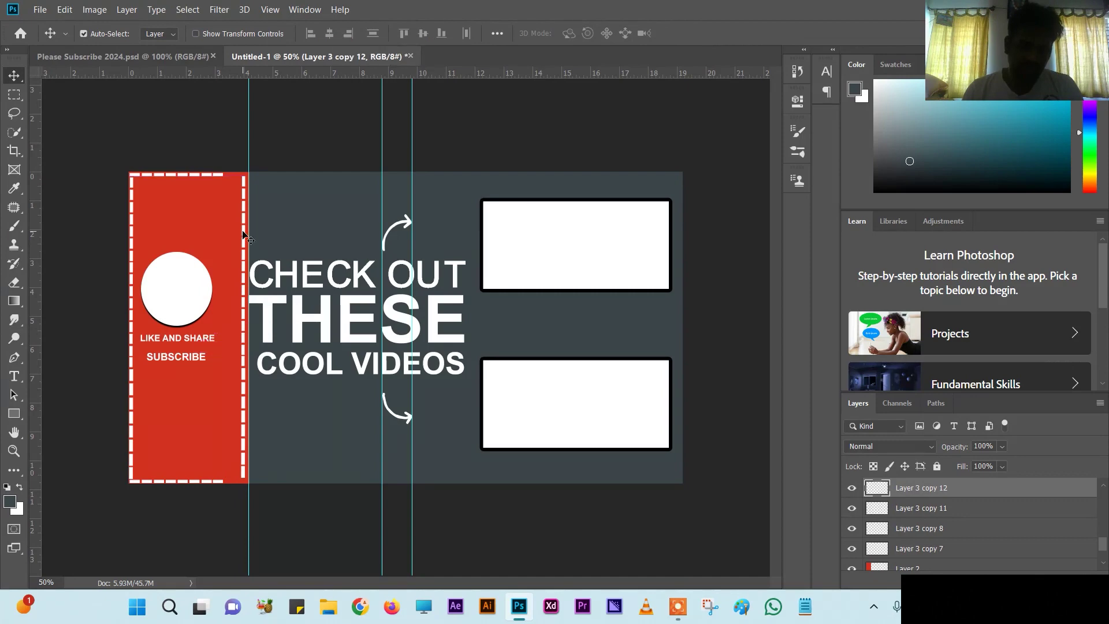
Step: Recentre the circle, enlarge LIKE AND SHARE beneath it, and move SUBSCRIBE underneath
left_click_drag(156, 279, 168, 250)
left_click_drag(163, 369, 174, 344)
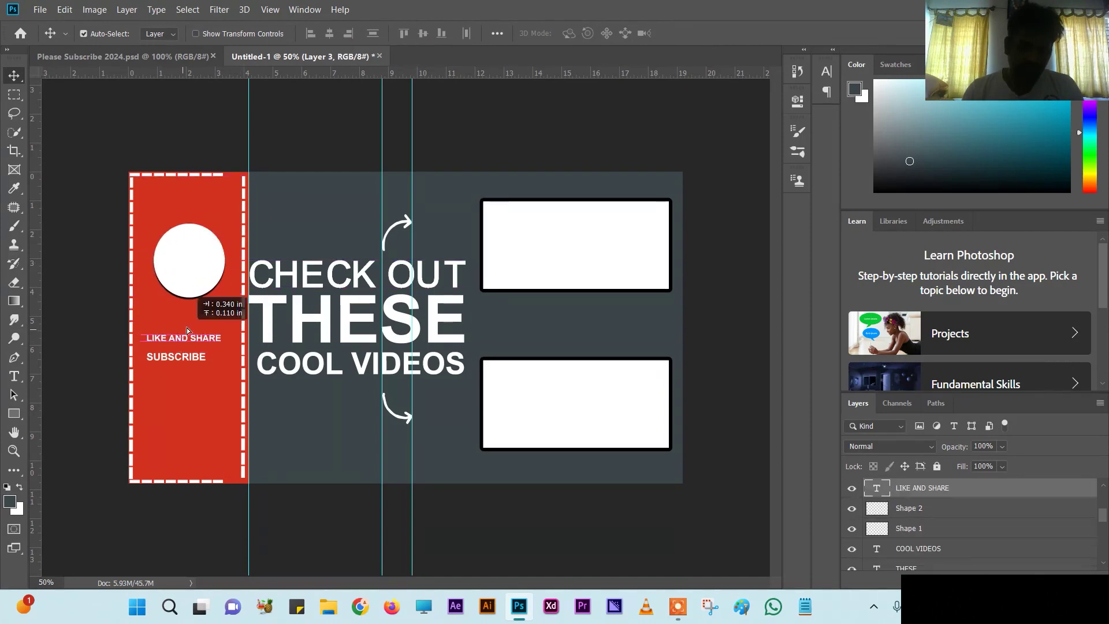
key("ctrl+t")
left_click_drag(224, 318, 219, 324)
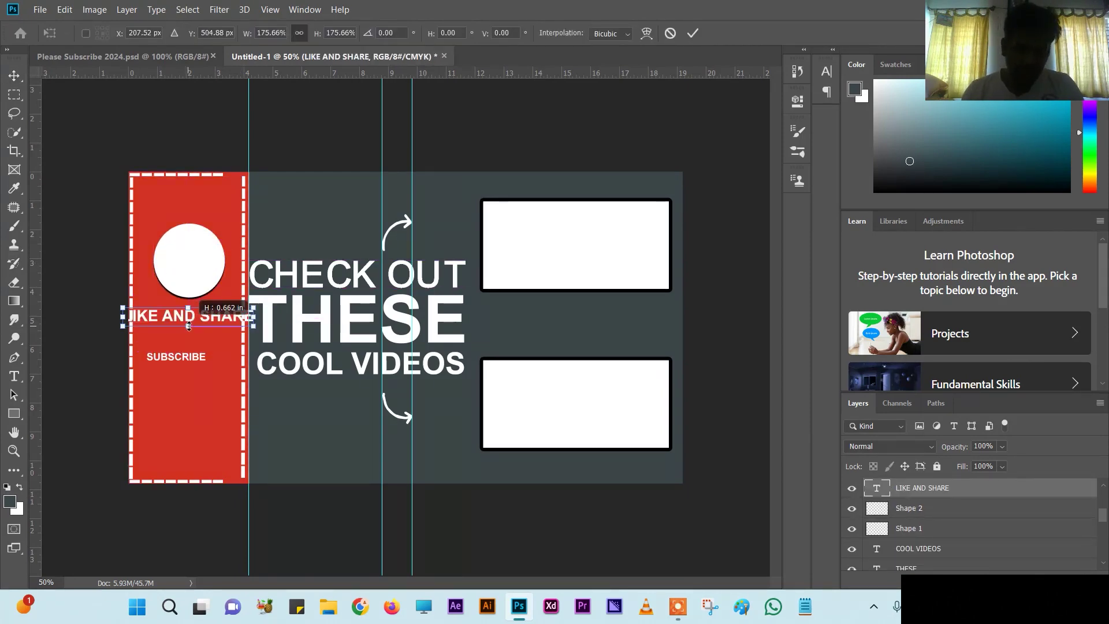
key("Return")
mouse_move(180, 360)
left_mouse_down()
mouse_move(193, 341)
mouse_move(221, 353)
left_mouse_up()
key("ctrl+t")
key("Return")
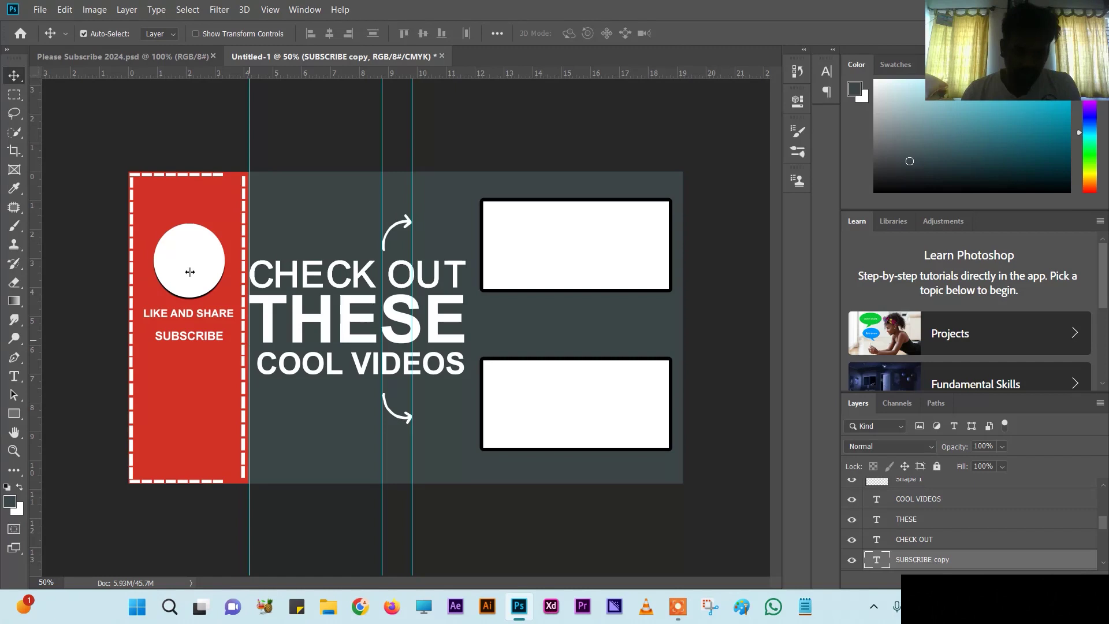
Step: Lengthen the right dashed border line upward to fit the panel
left_click(209, 227, "ctrl")
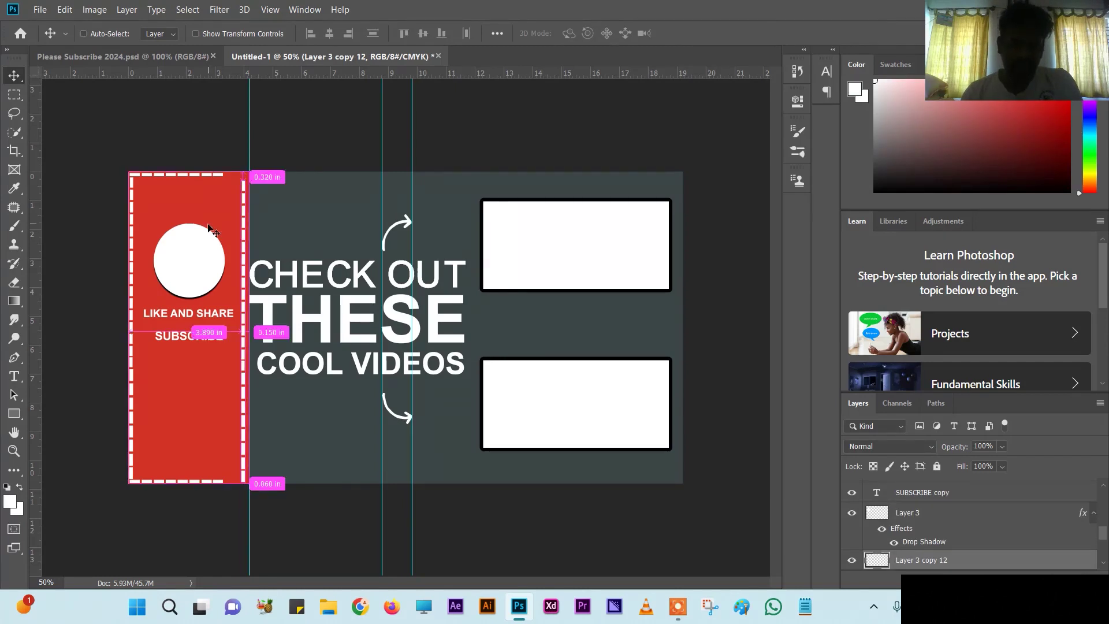
key("ctrl+t")
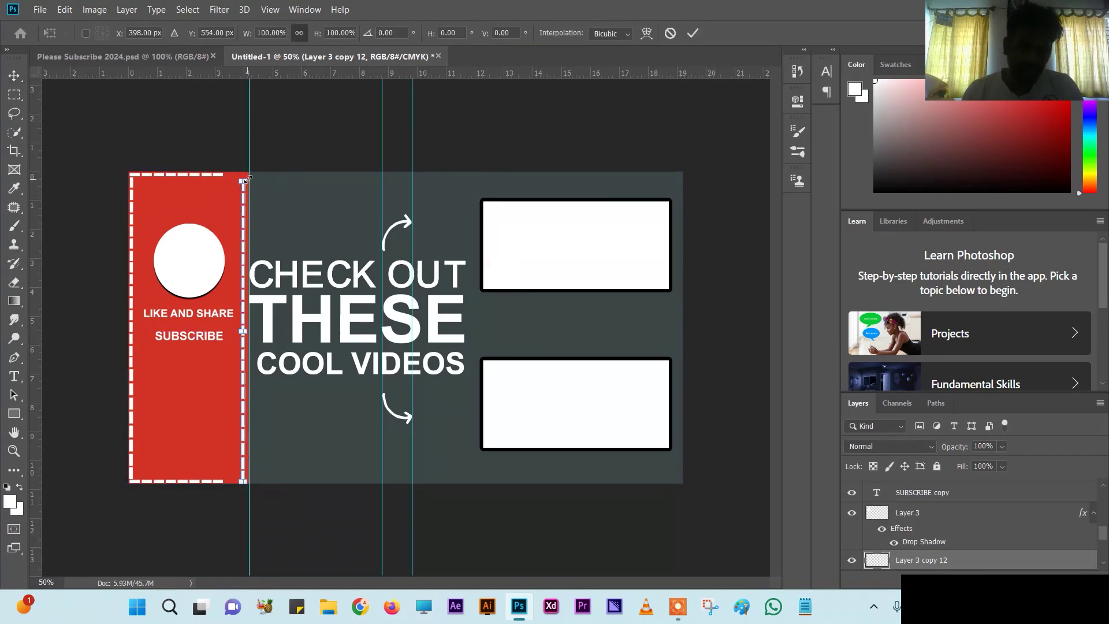
left_click_drag(248, 177, 249, 172)
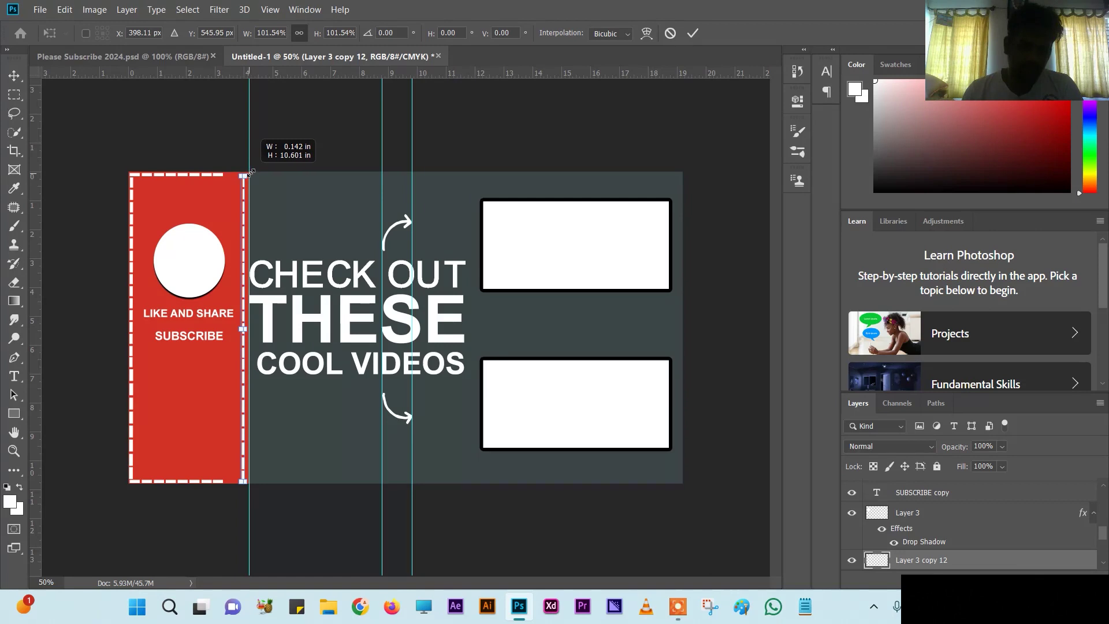
key("Return")
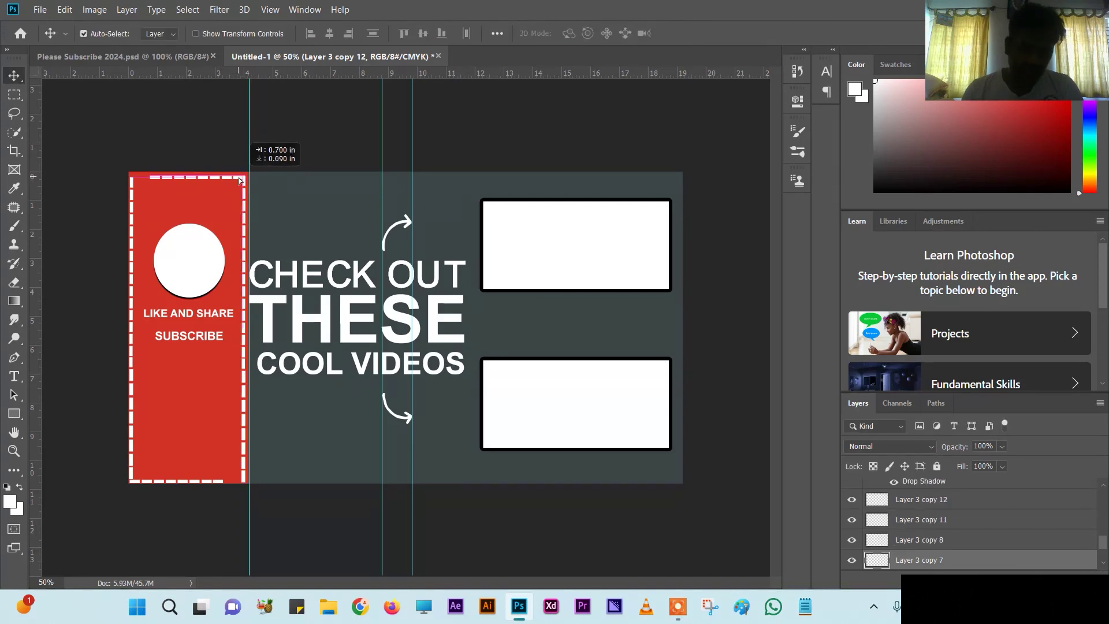
Step: Check the dashed borders, background, circle and text layers, nudging SUBSCRIBE a little lower
left_click(131, 224)
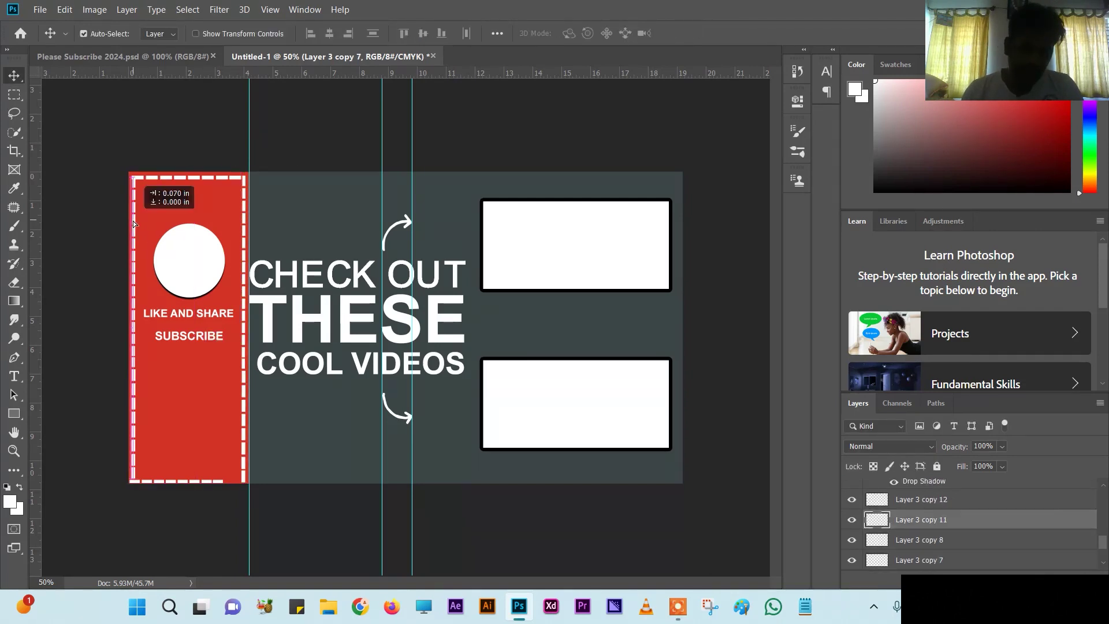
left_click(200, 482)
left_click(255, 482)
left_click(197, 484)
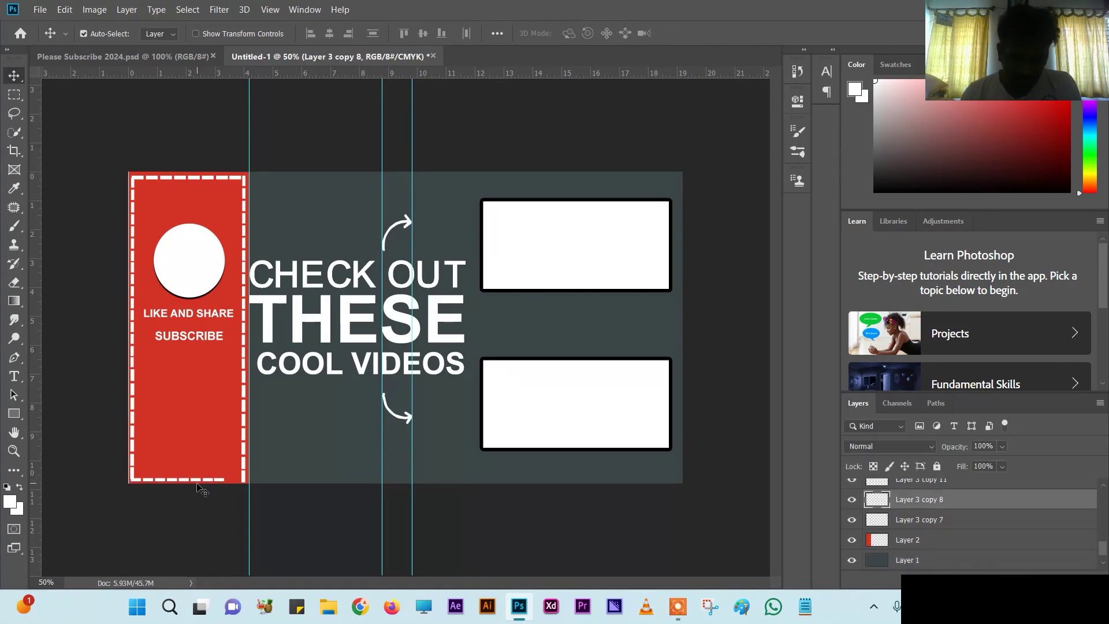
left_click(203, 261)
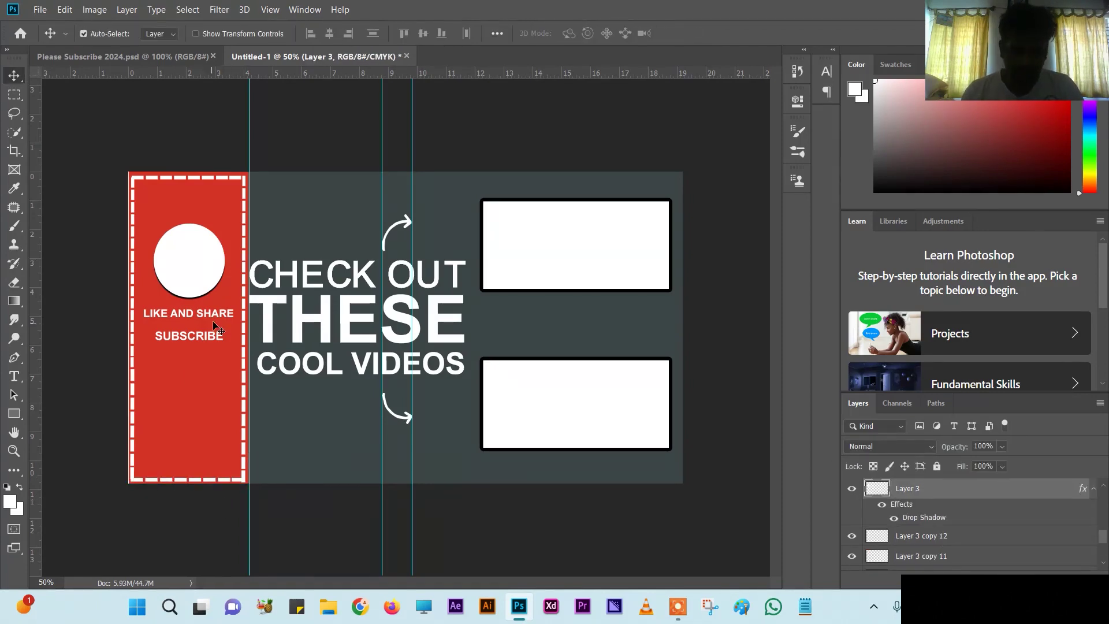
left_click(215, 343, "ctrl")
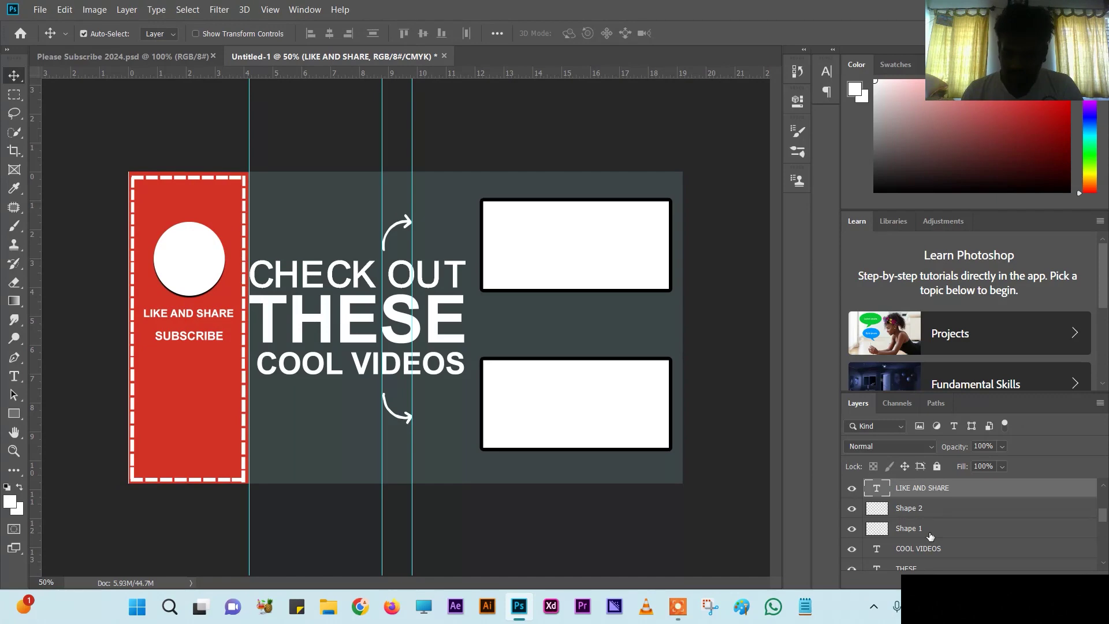
scroll(930, 536, "down", 3)
left_click(193, 359)
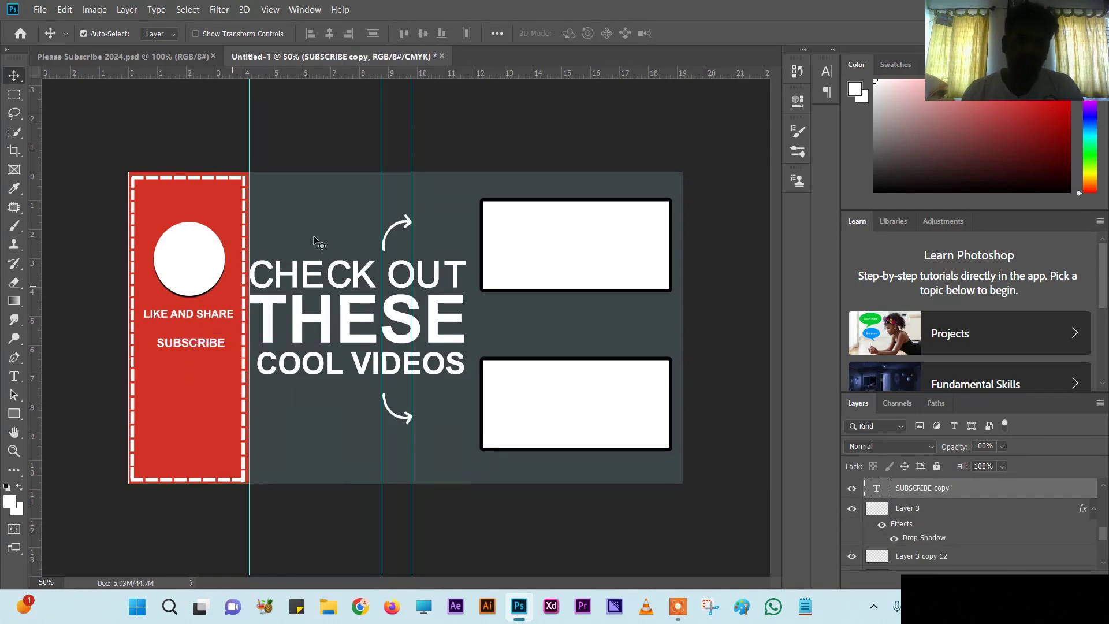
key("ctrl+Tab")
key("ctrl+Tab")
left_click(40, 9)
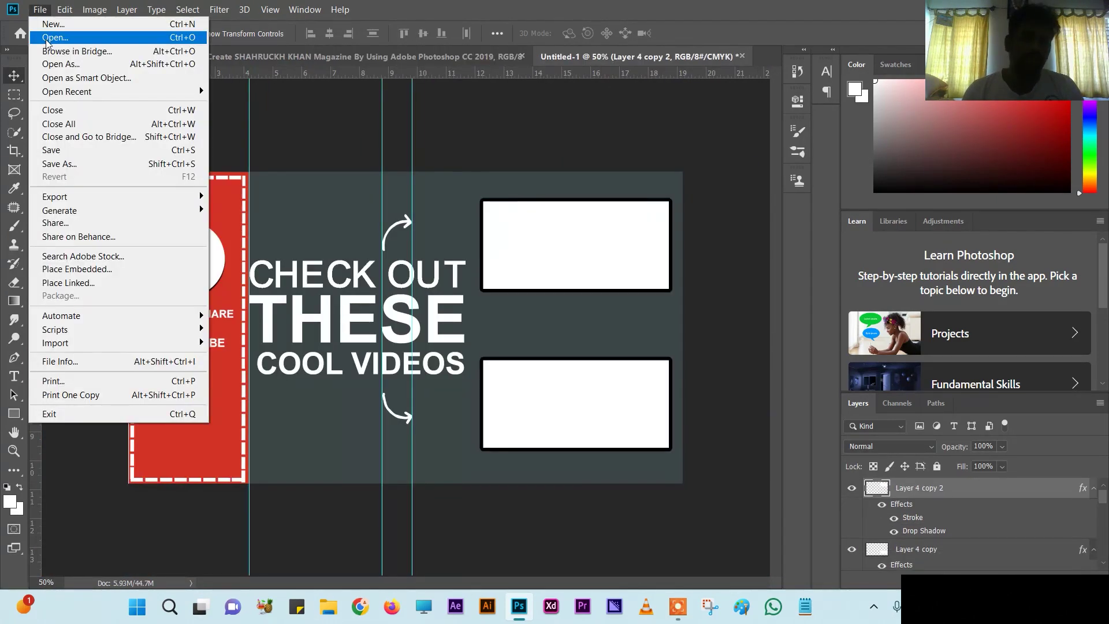
Step: Open the man-in-white photo from DATA > Images and bring it into the end screen
left_click(23, 33)
left_click(55, 346)
double_click(372, 119)
double_click(581, 153)
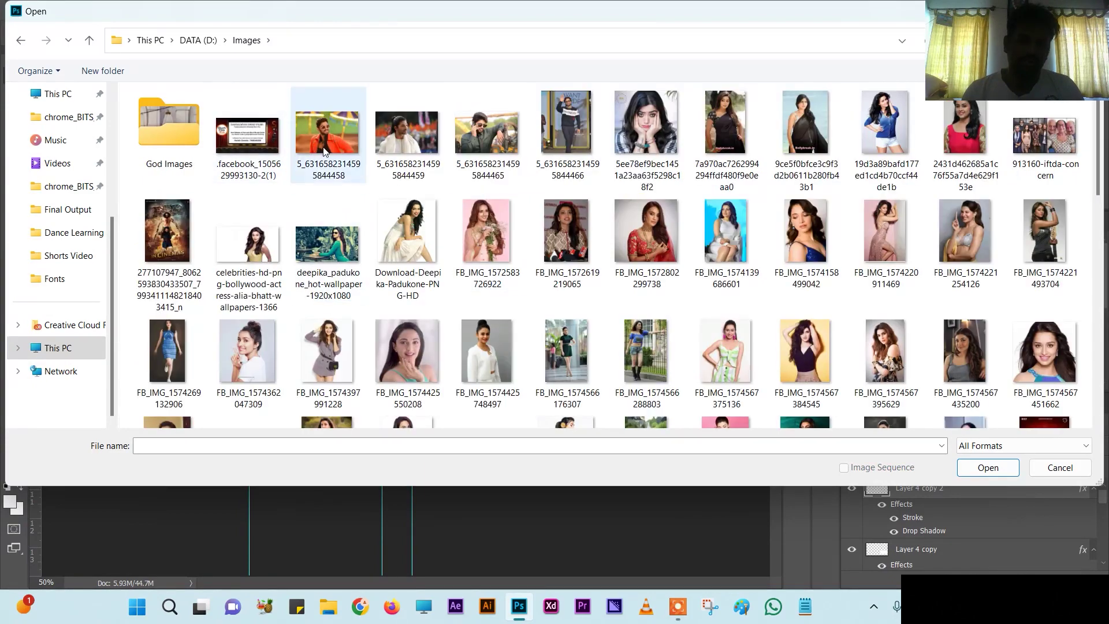
left_click(975, 471)
double_click(916, 487)
key("Return")
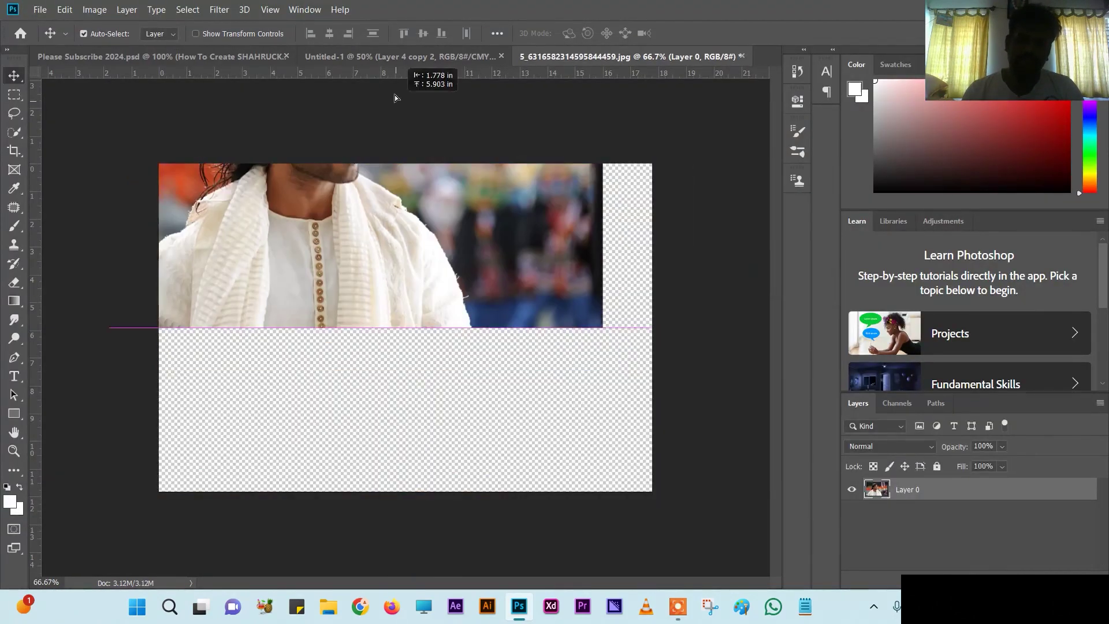
left_click_drag(404, 346, 399, 289)
left_click(741, 56)
Step: Clip the man's photo into the top box, and place the second photo in the bottom box
key("ctrl+t")
left_click_drag(589, 445, 324, 269)
left_click_drag(259, 249, 543, 260)
key("Return")
left_click(912, 507)
left_click(912, 488)
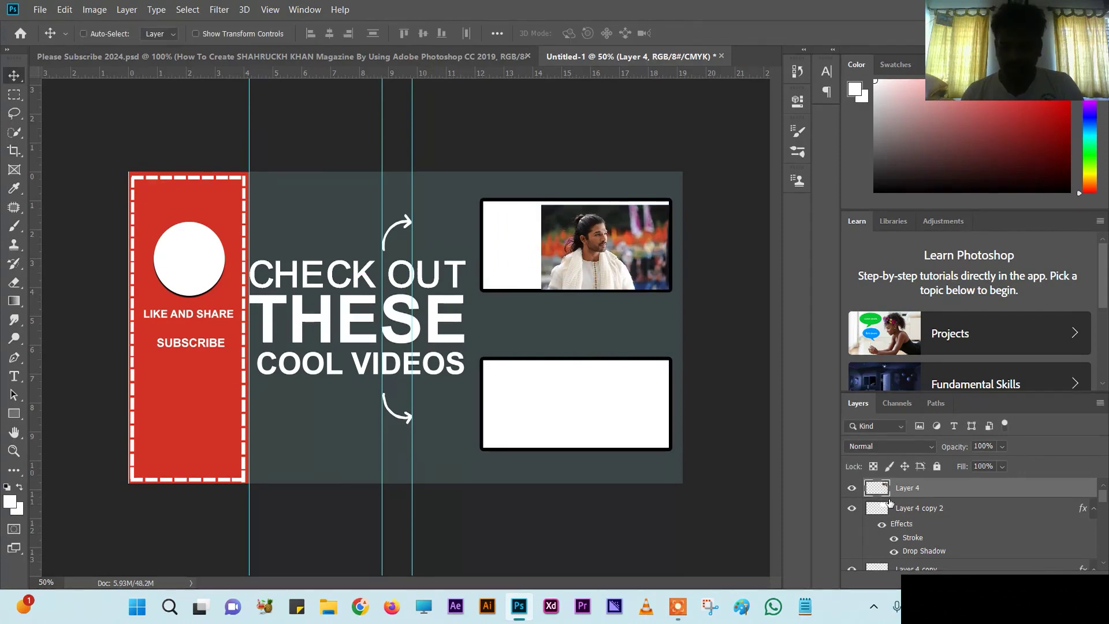
left_click(884, 498, "alt")
key("ctrl+t")
left_click_drag(540, 205, 481, 164)
left_click_drag(500, 244, 497, 269)
key("Return")
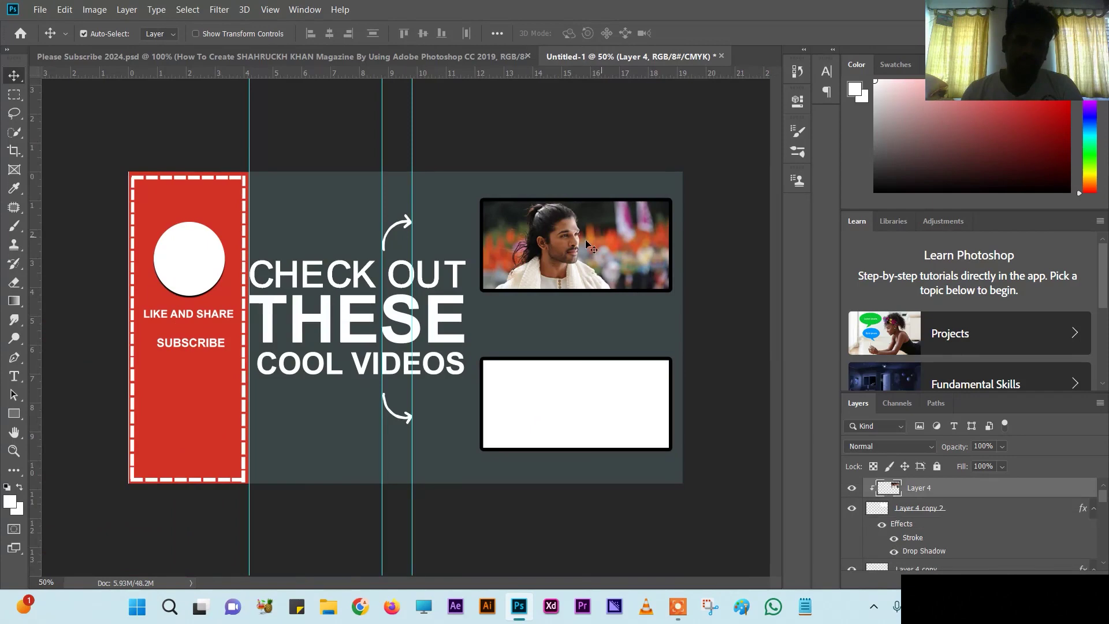
left_click_drag(653, 443, 627, 410)
key("Return")
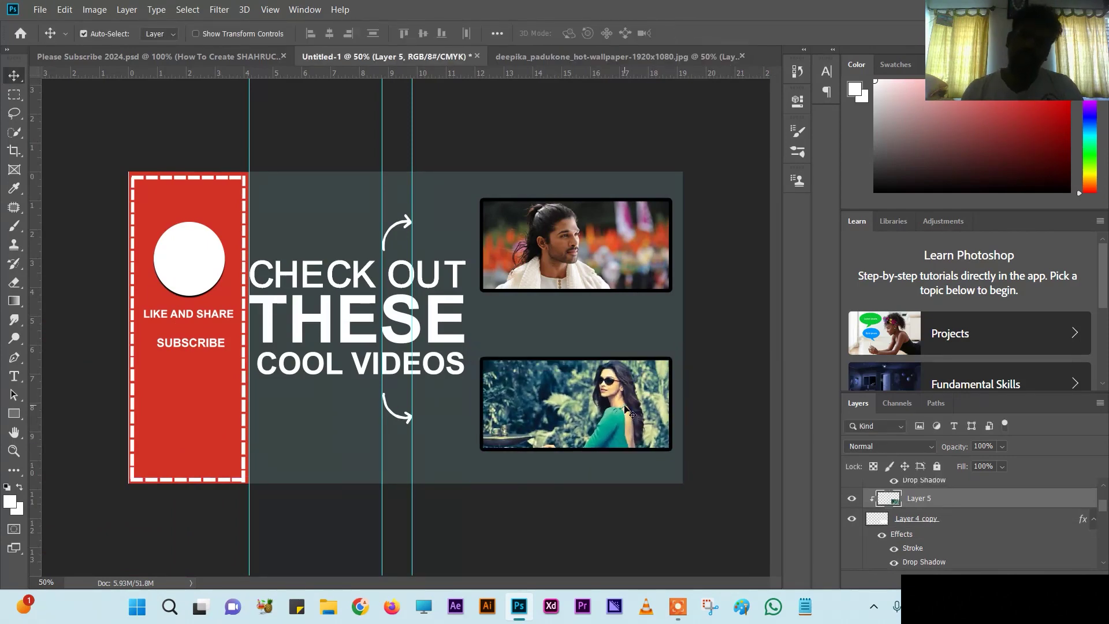